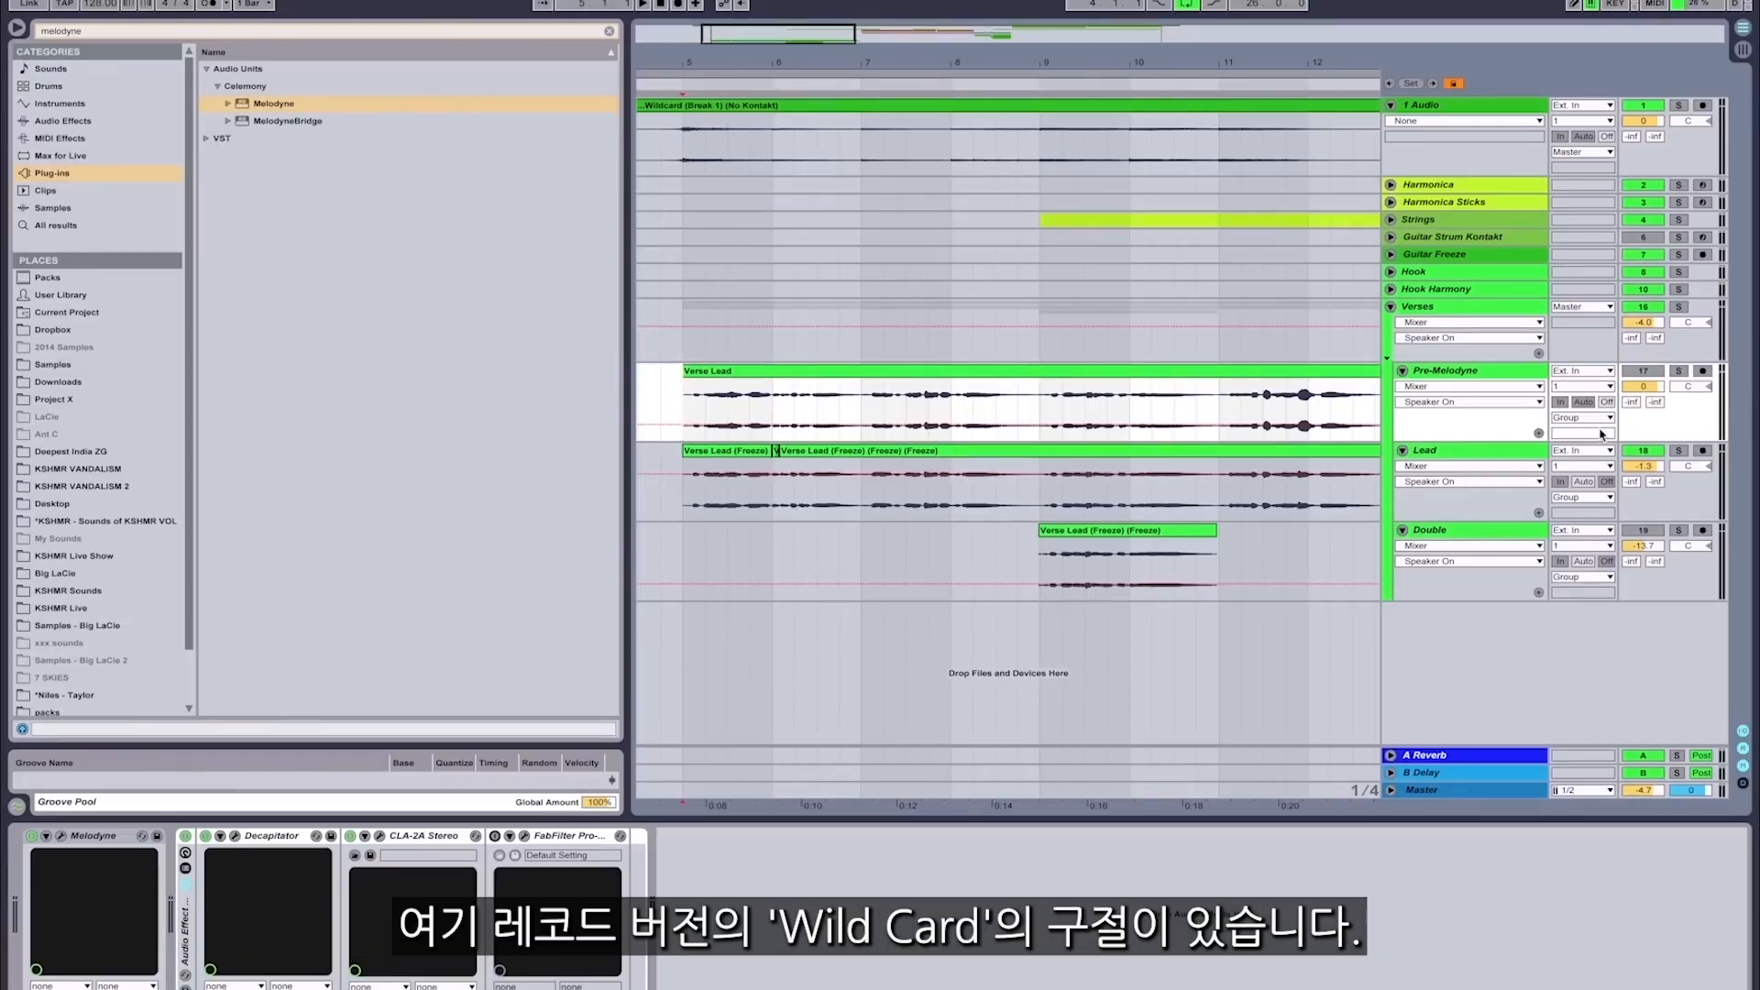
Step: Play back the verse vocal, switching track activation to compare the Lead and Pre-Melodyne versions
key("space")
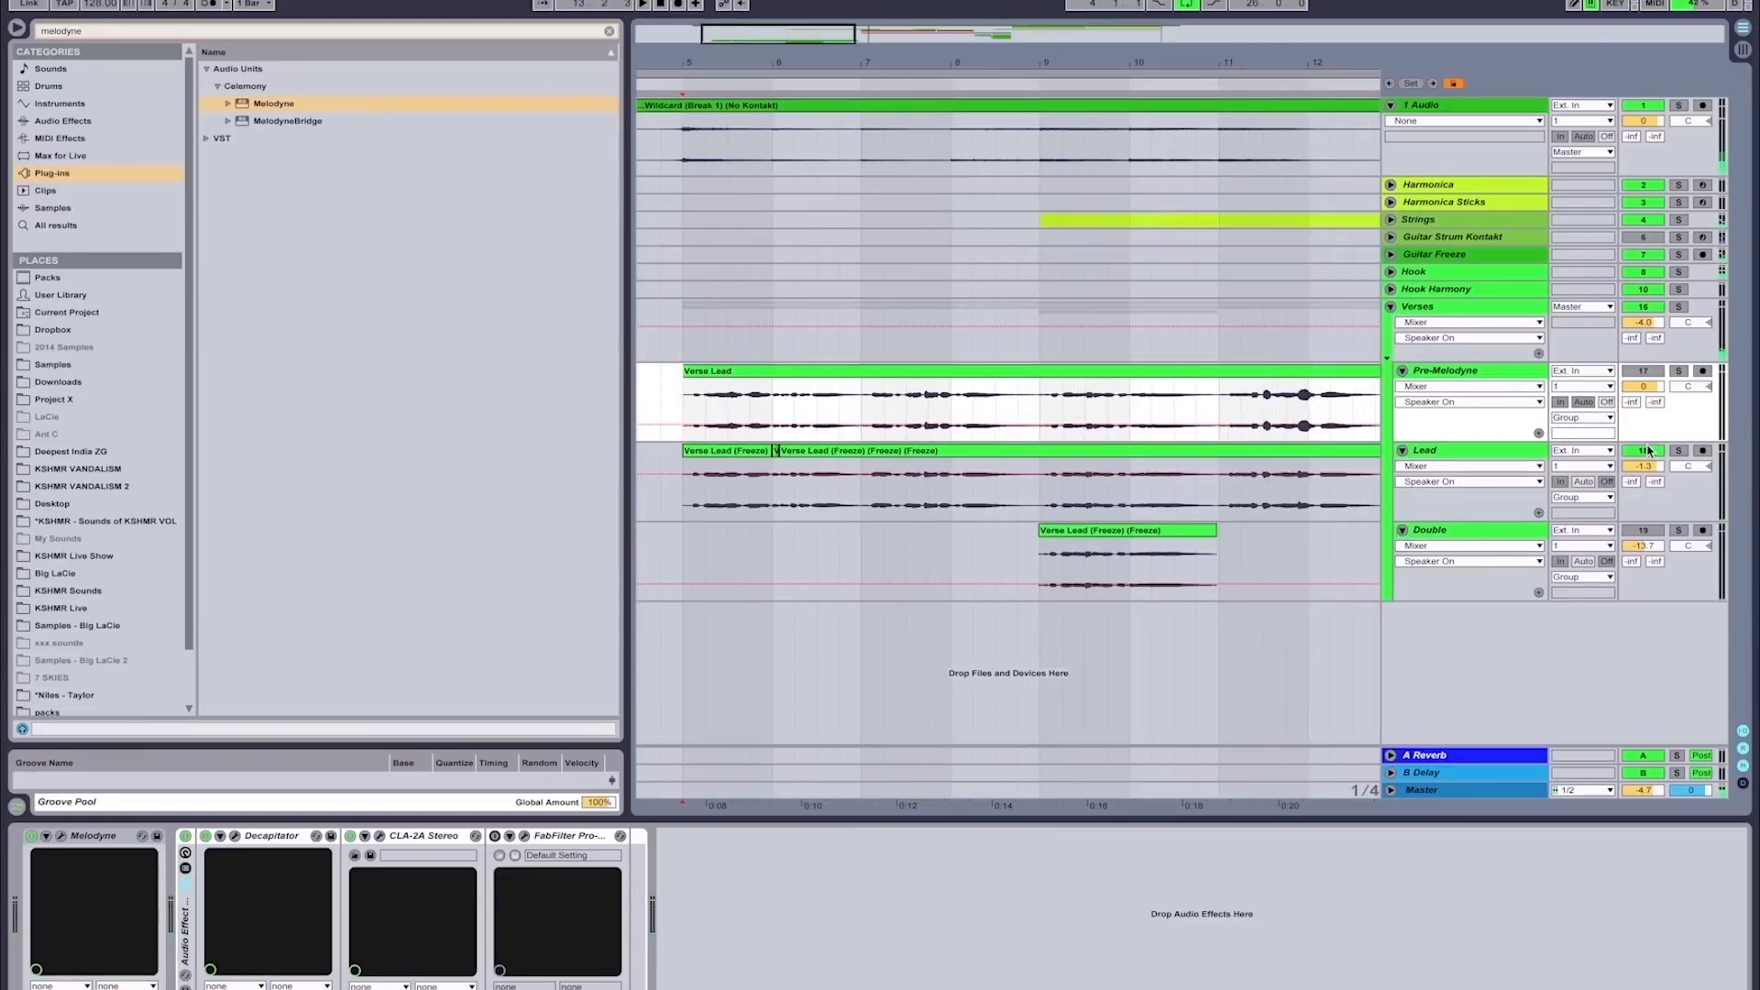
left_click(1643, 370)
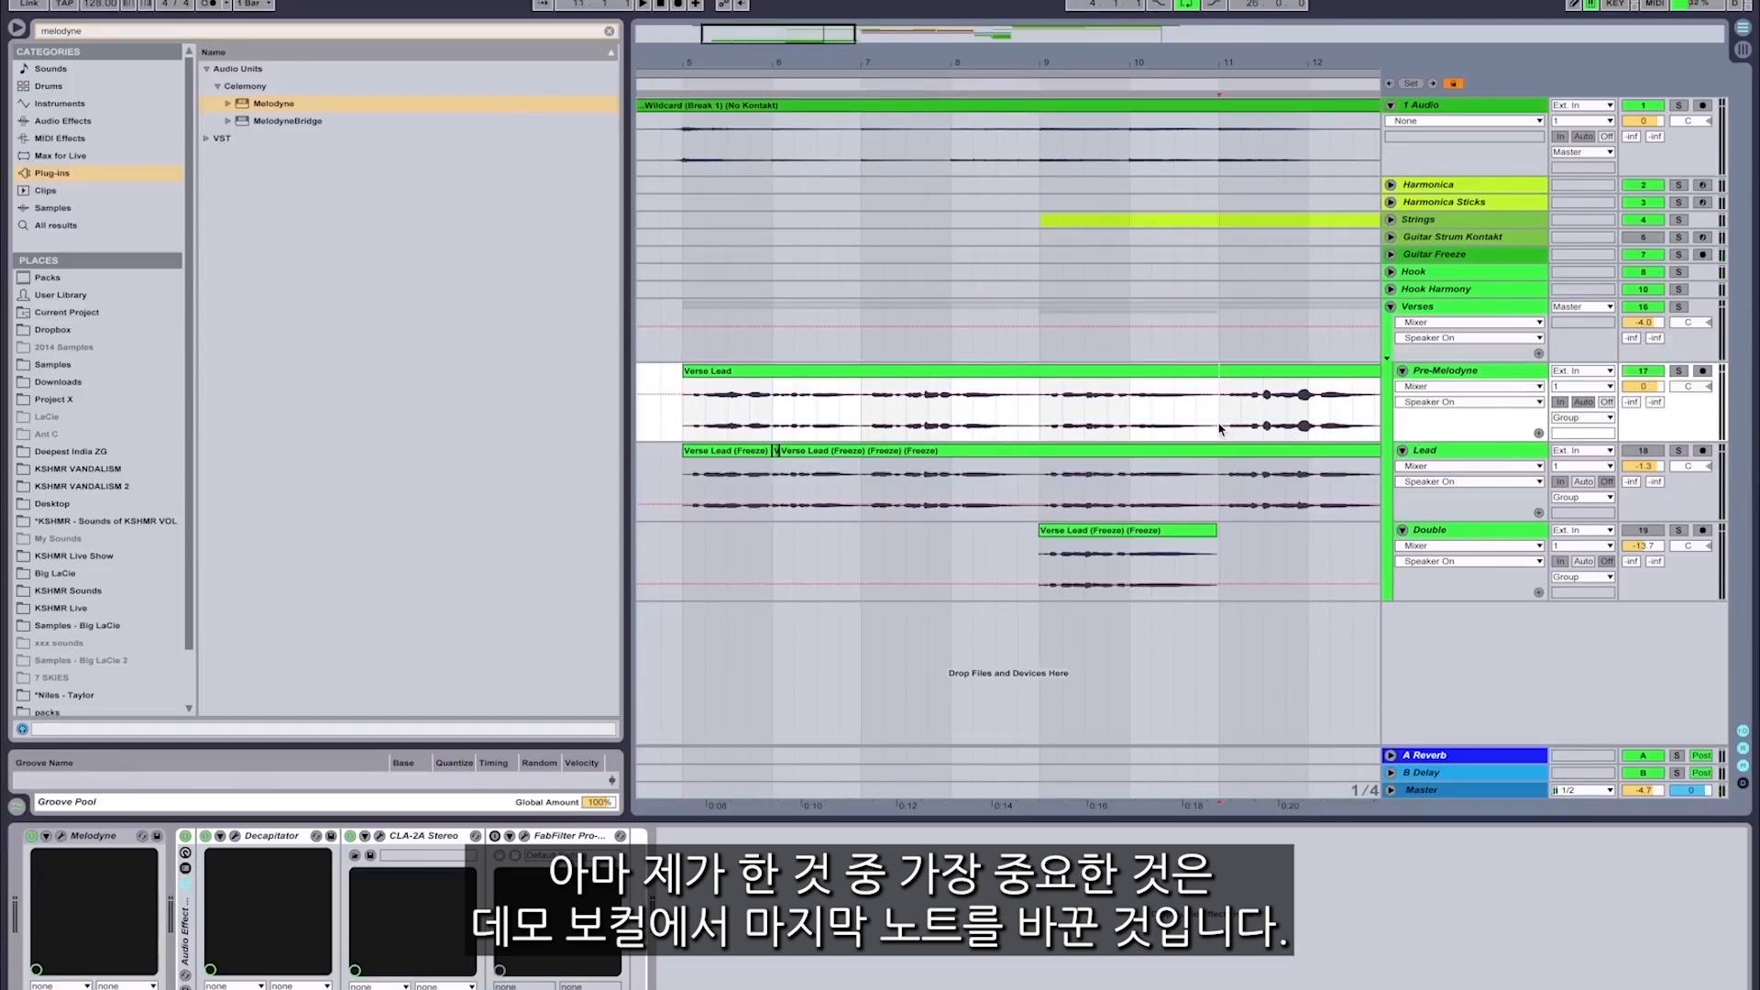
key("space")
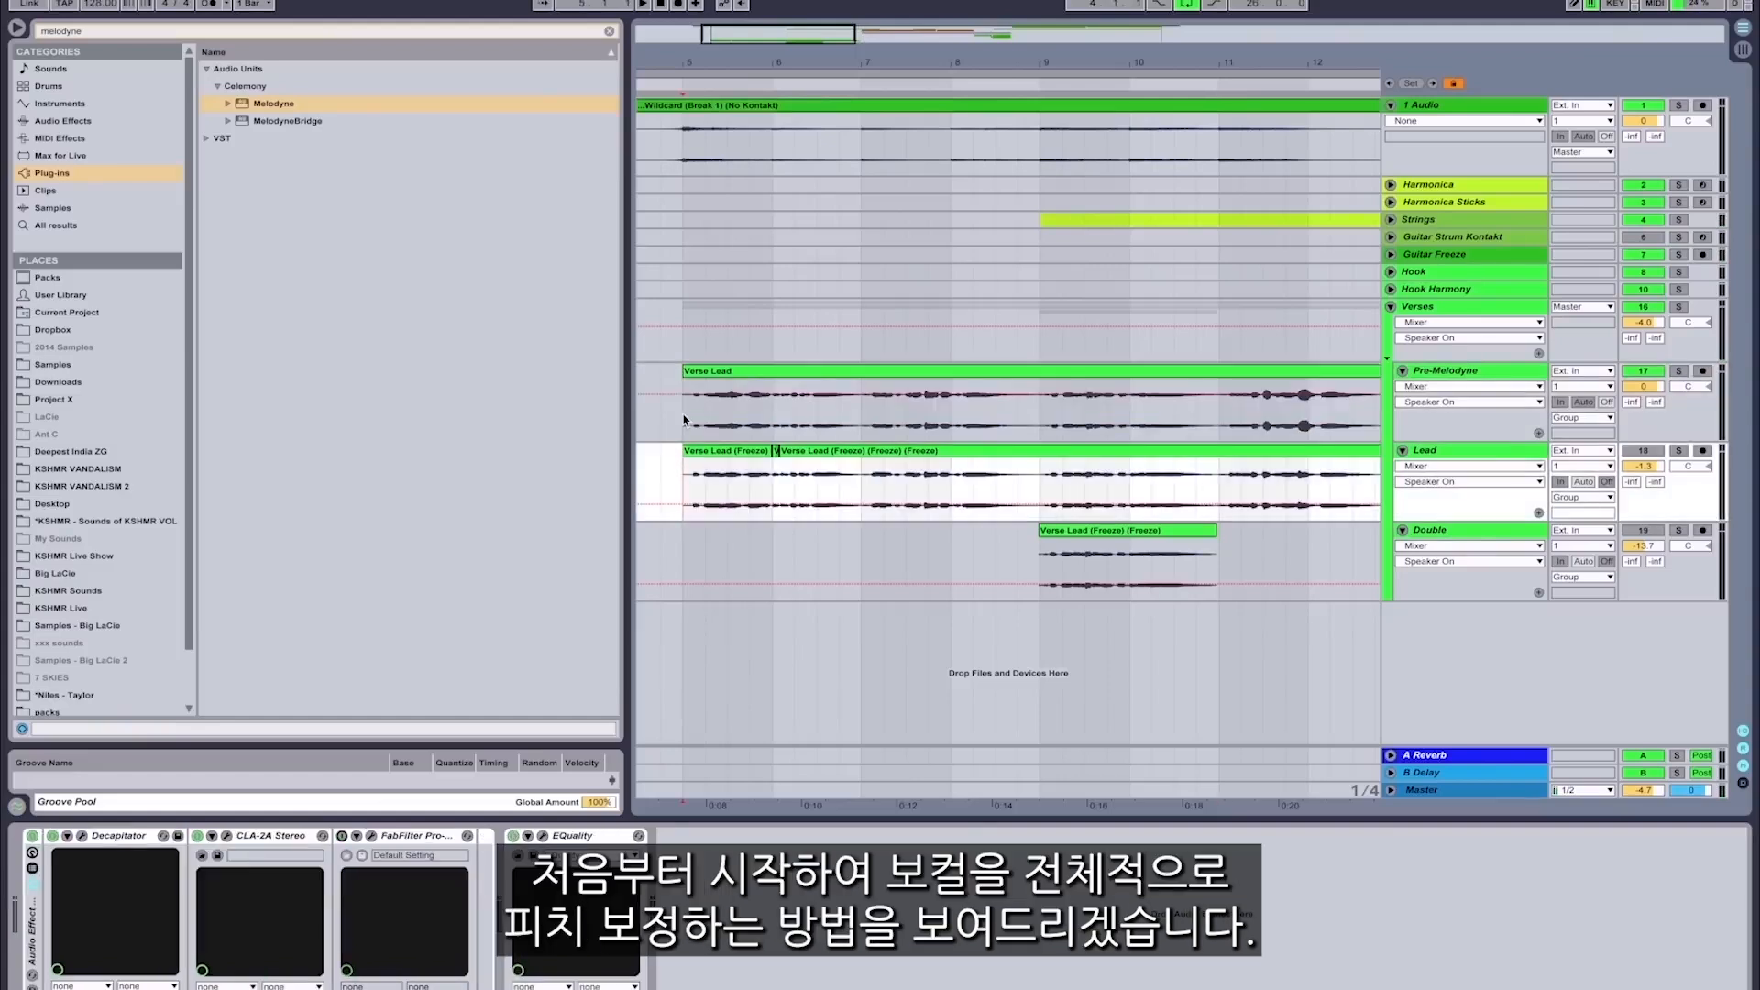
Step: Open Melodyne on the Pre-Melodyne track and transfer the verse vocal into it by playing from bar 5
left_click(684, 420)
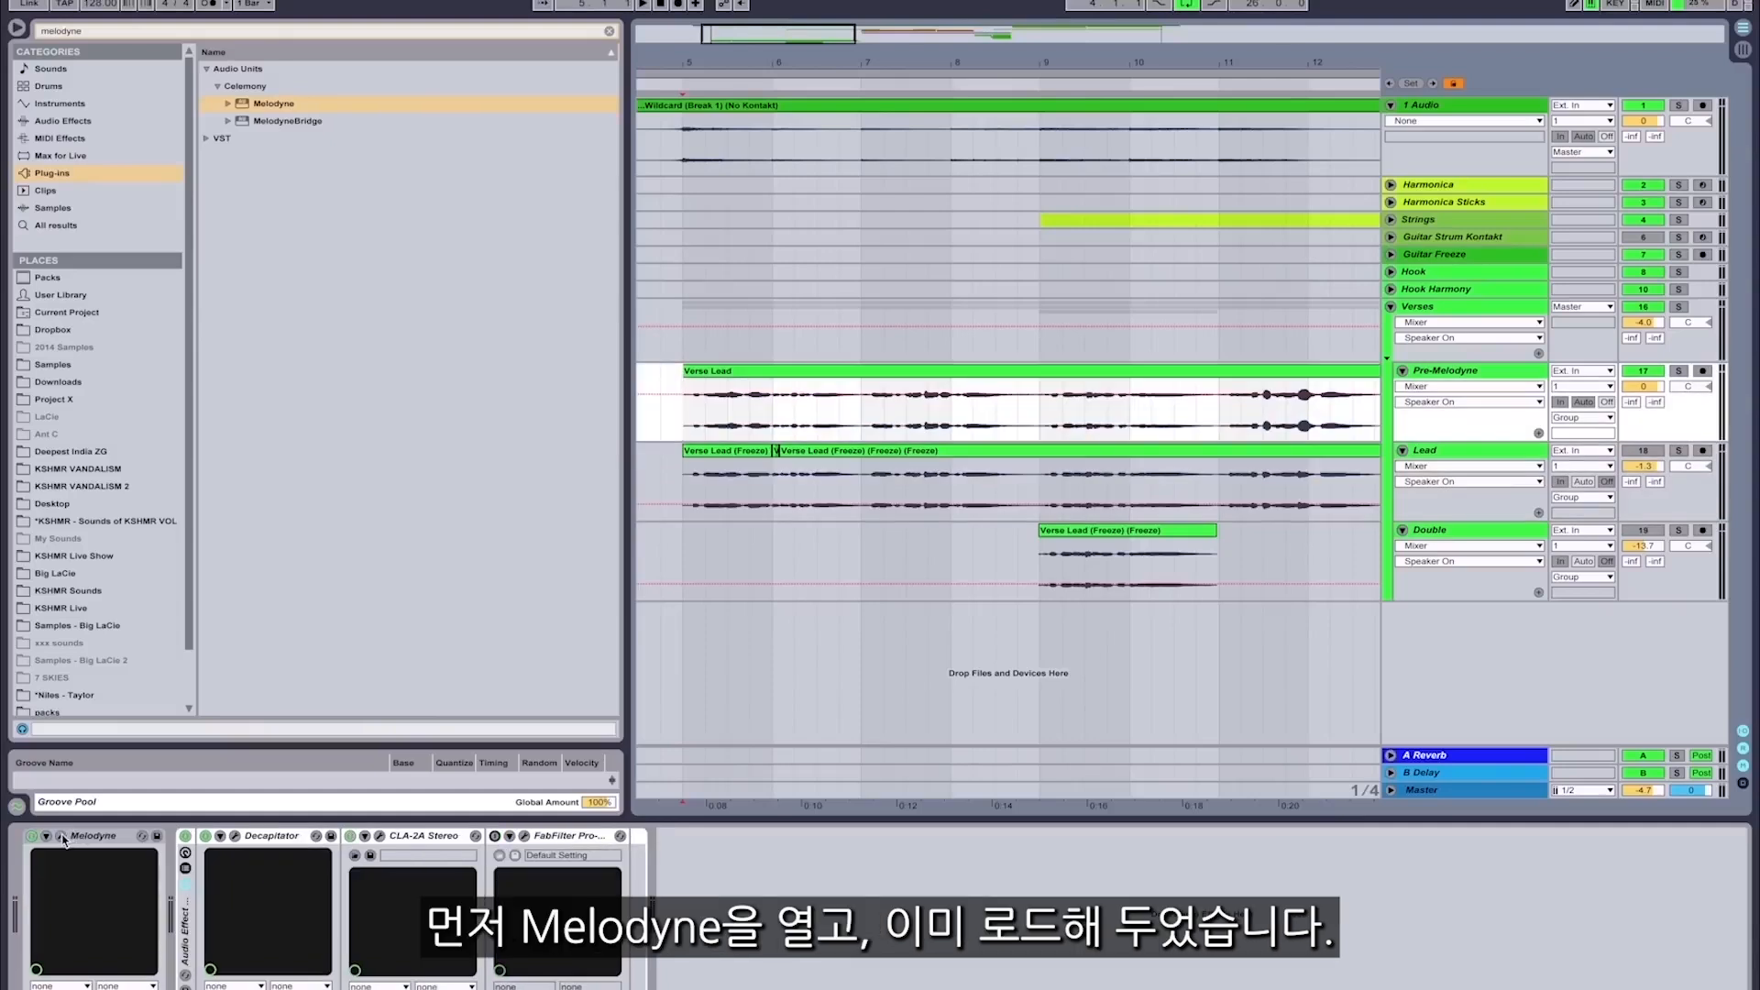
left_click(61, 837)
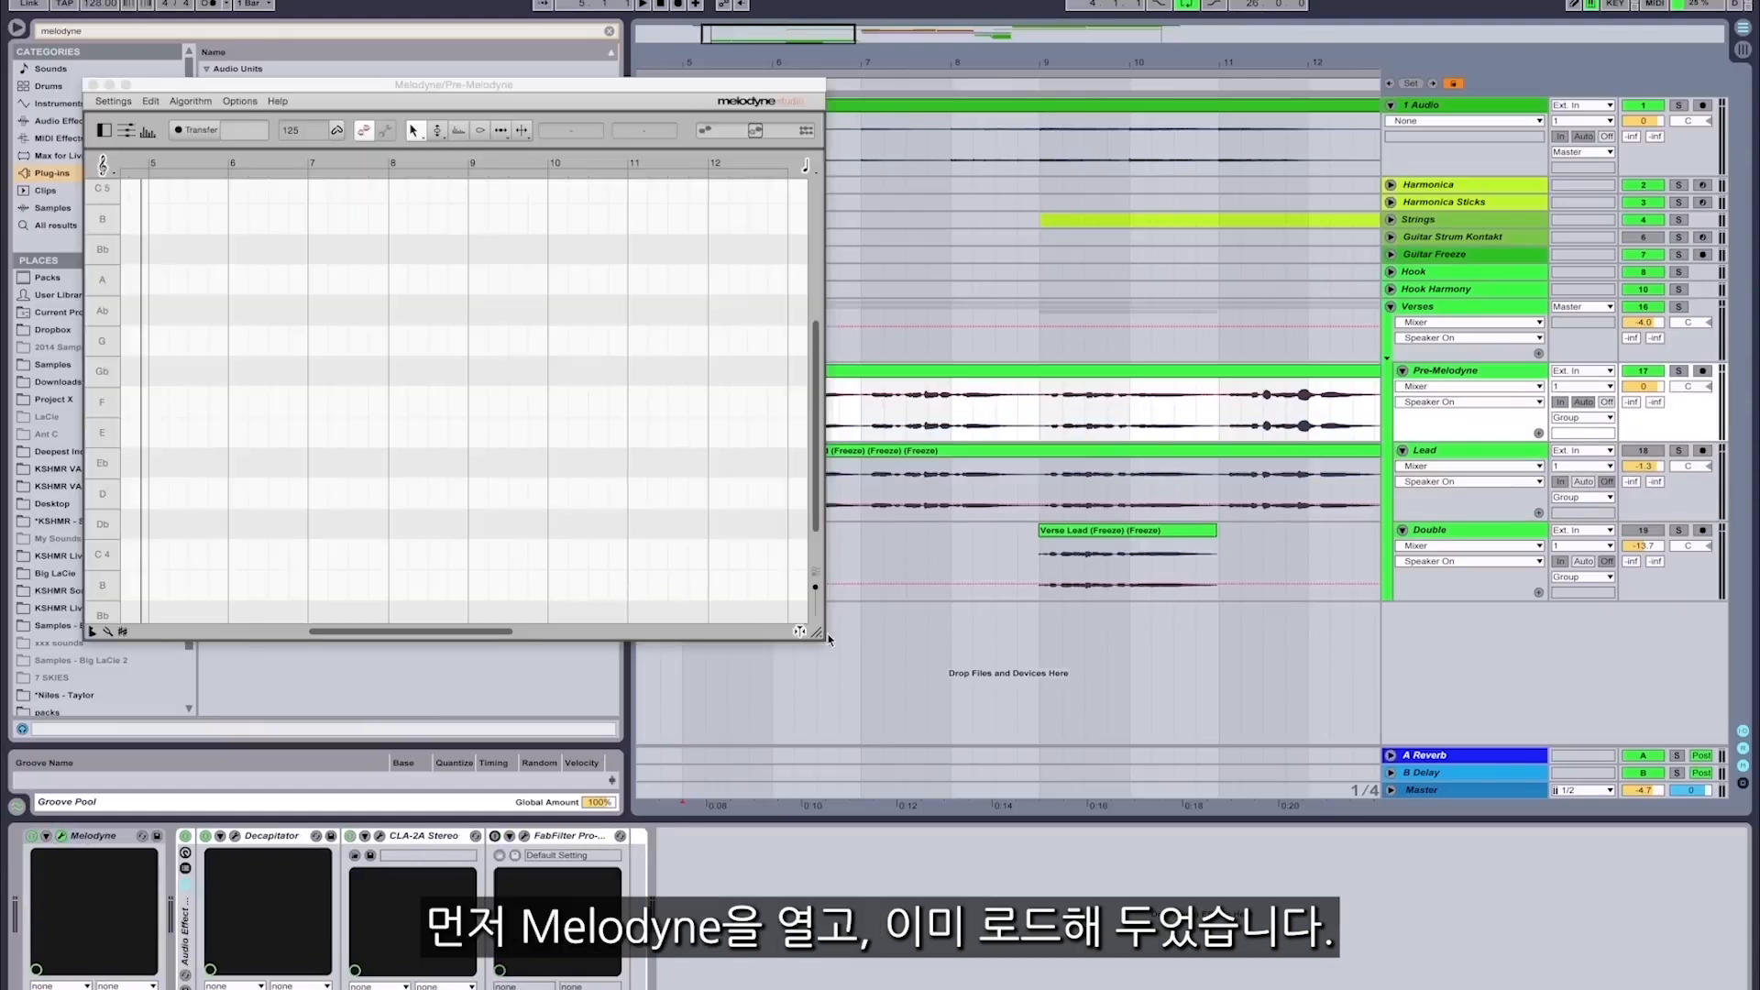
left_click(119, 255)
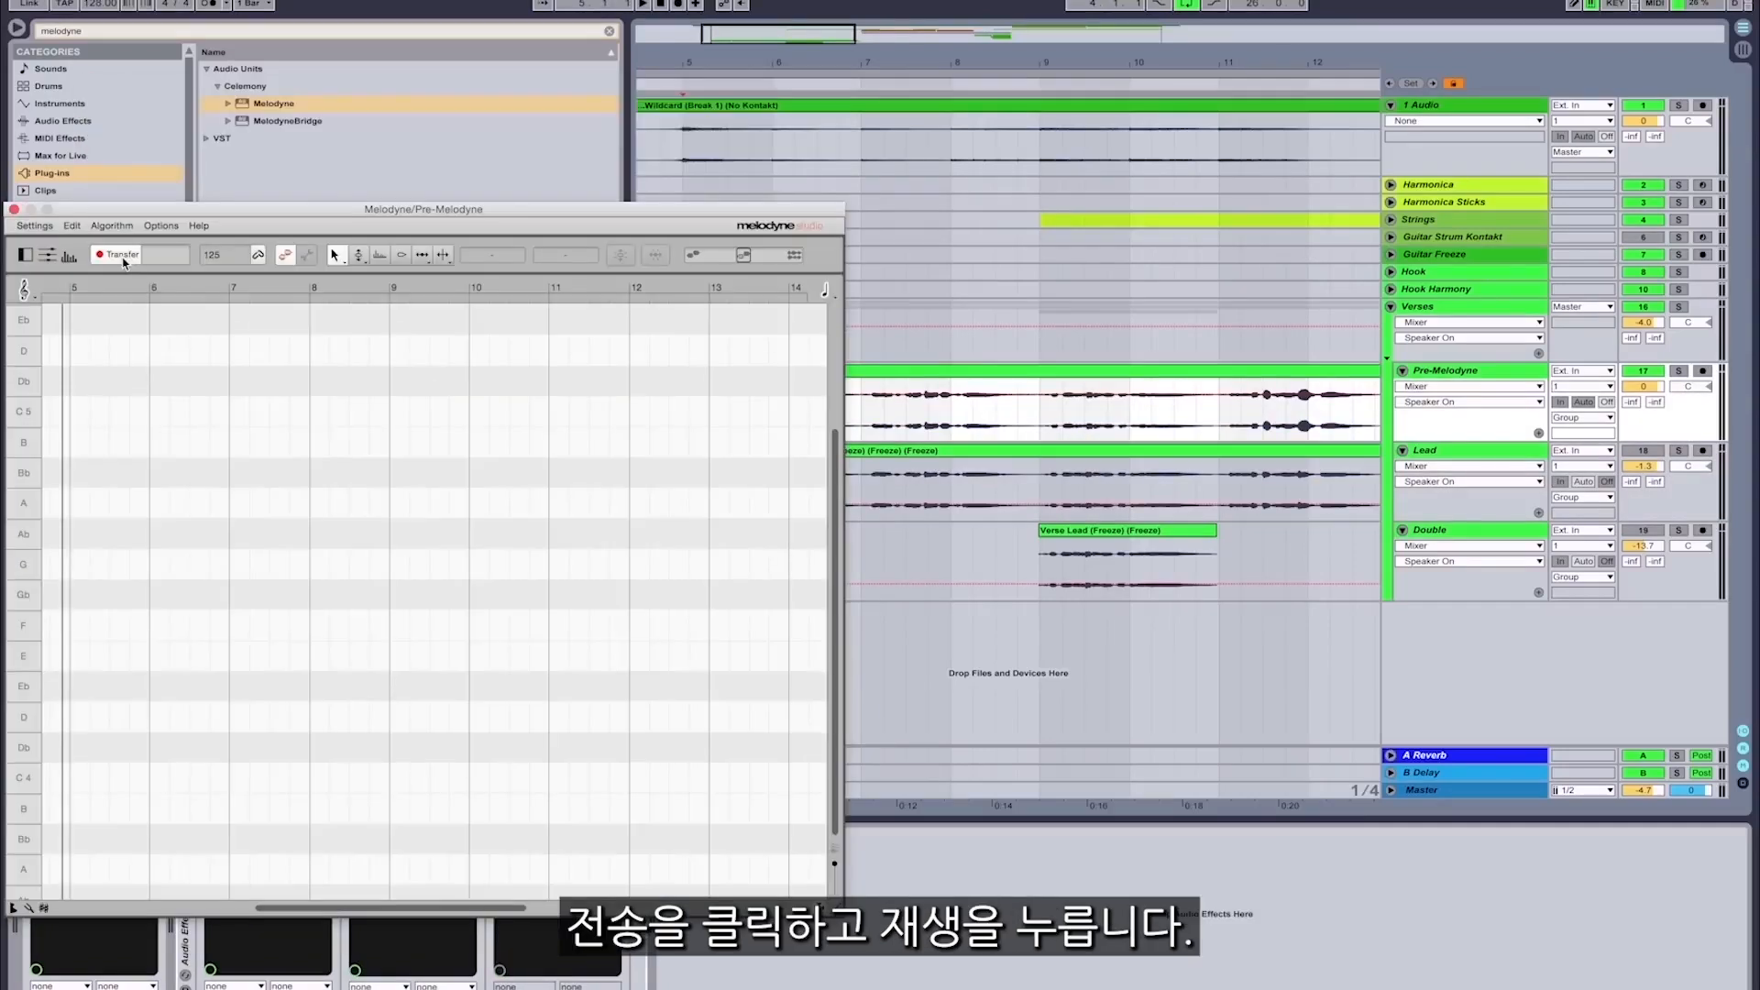
key("space")
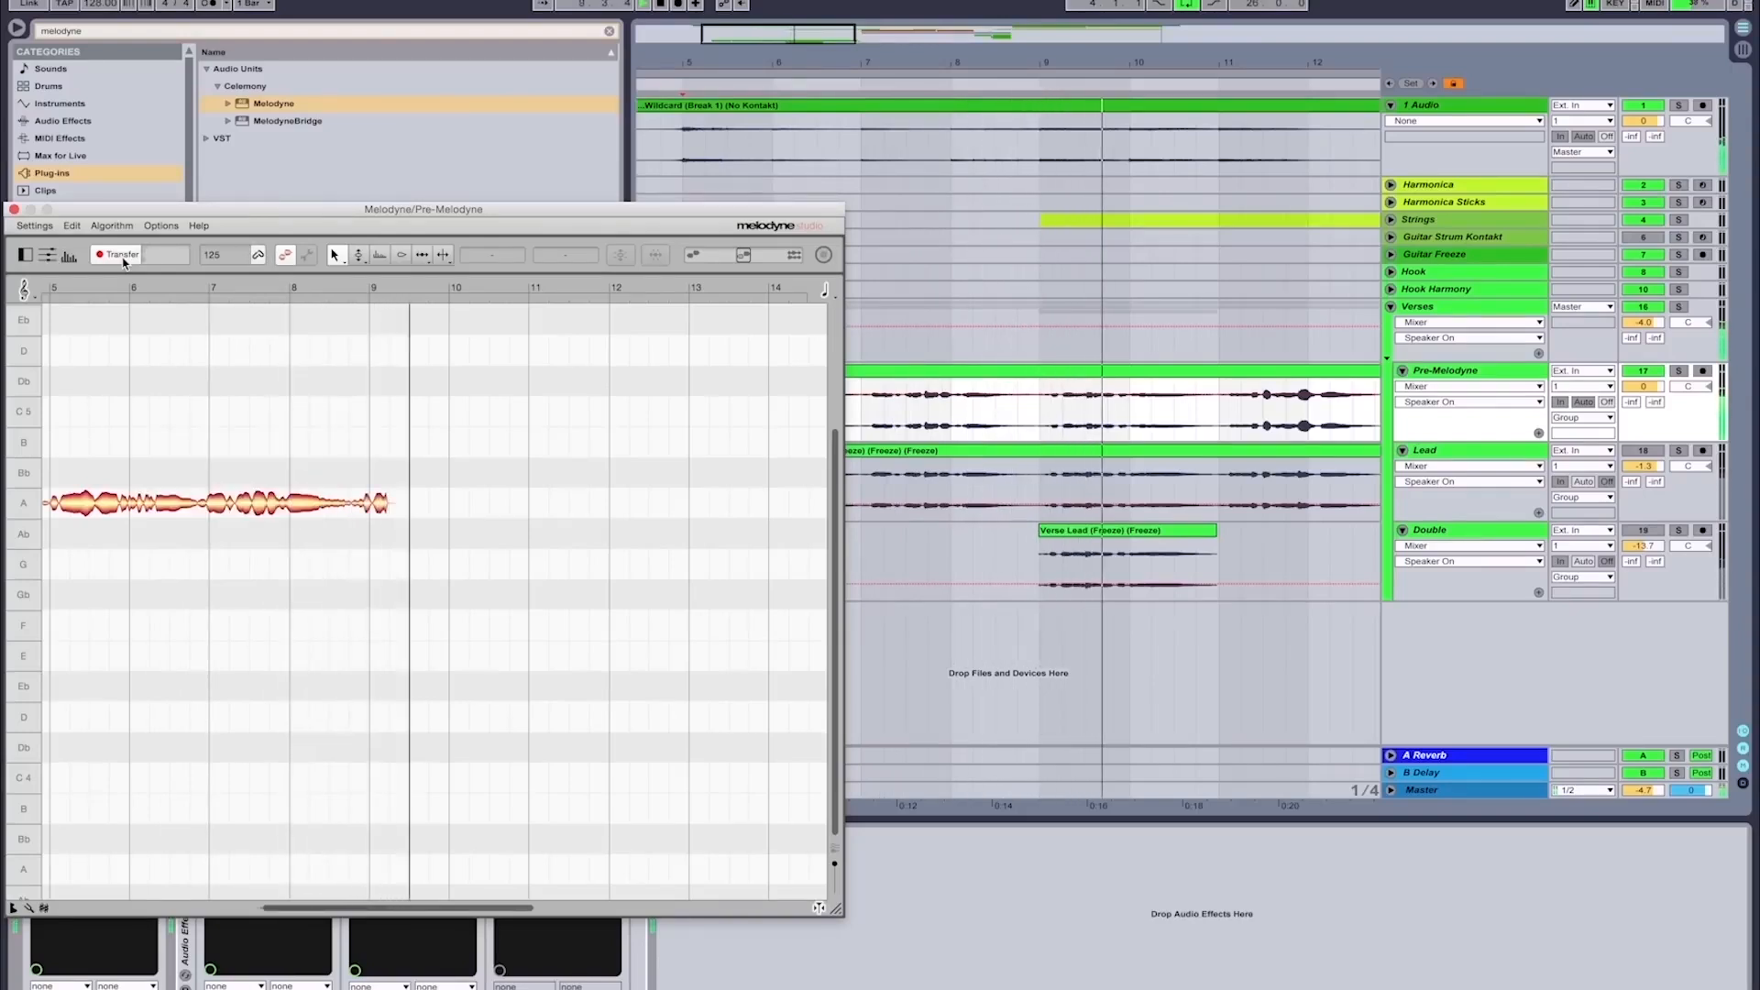
left_click(260, 257)
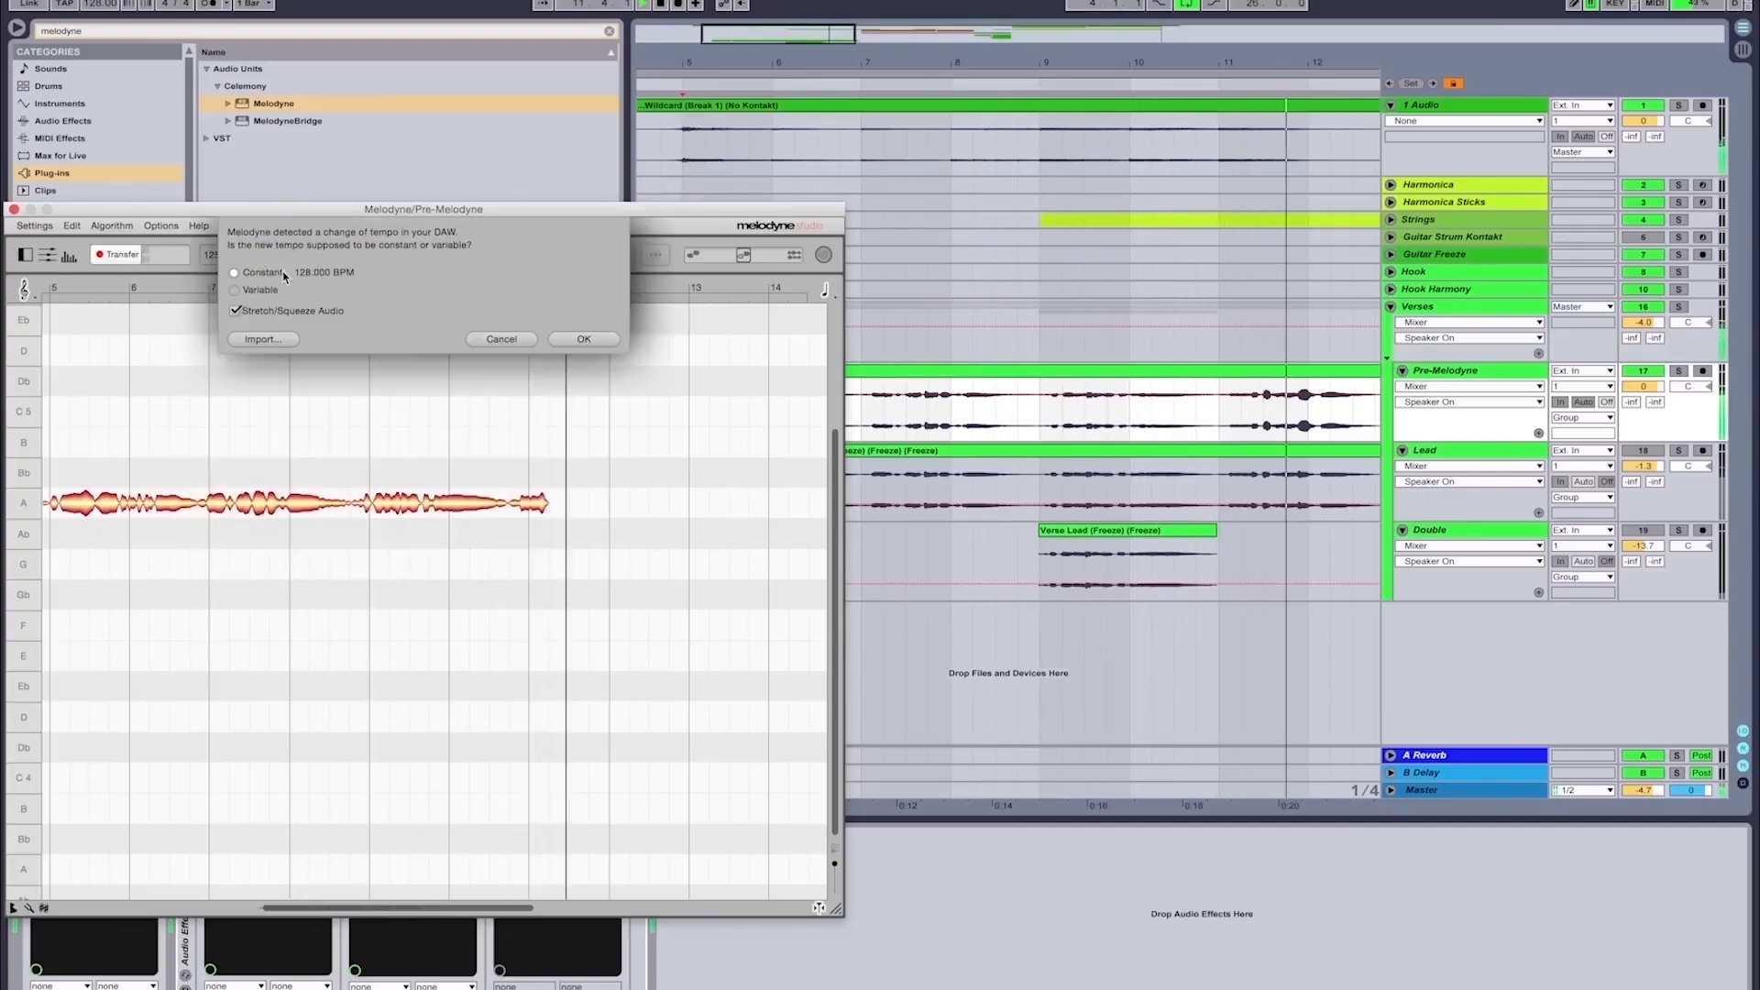
left_click(503, 343)
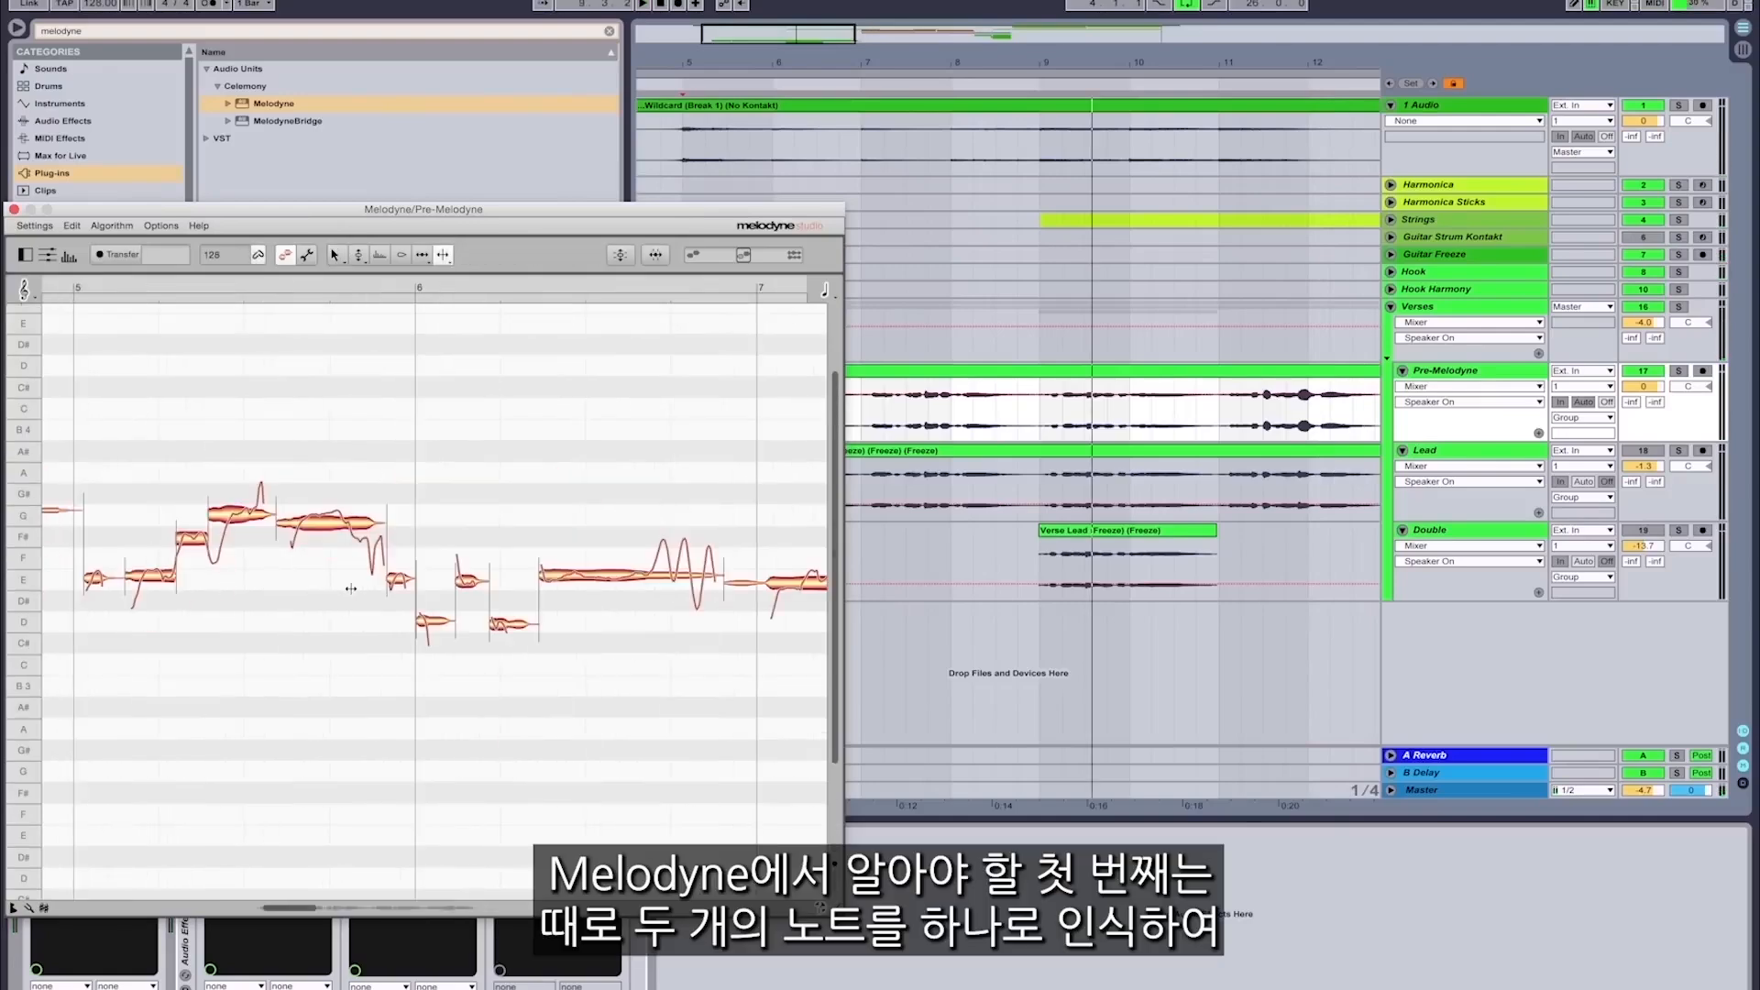
Step: Separate the merged vocal notes in bar 5 with the Note Separation tool wherever the pitch curve changes
scroll(350, 588, "right", 2)
scroll(1247, 827, "left", 5)
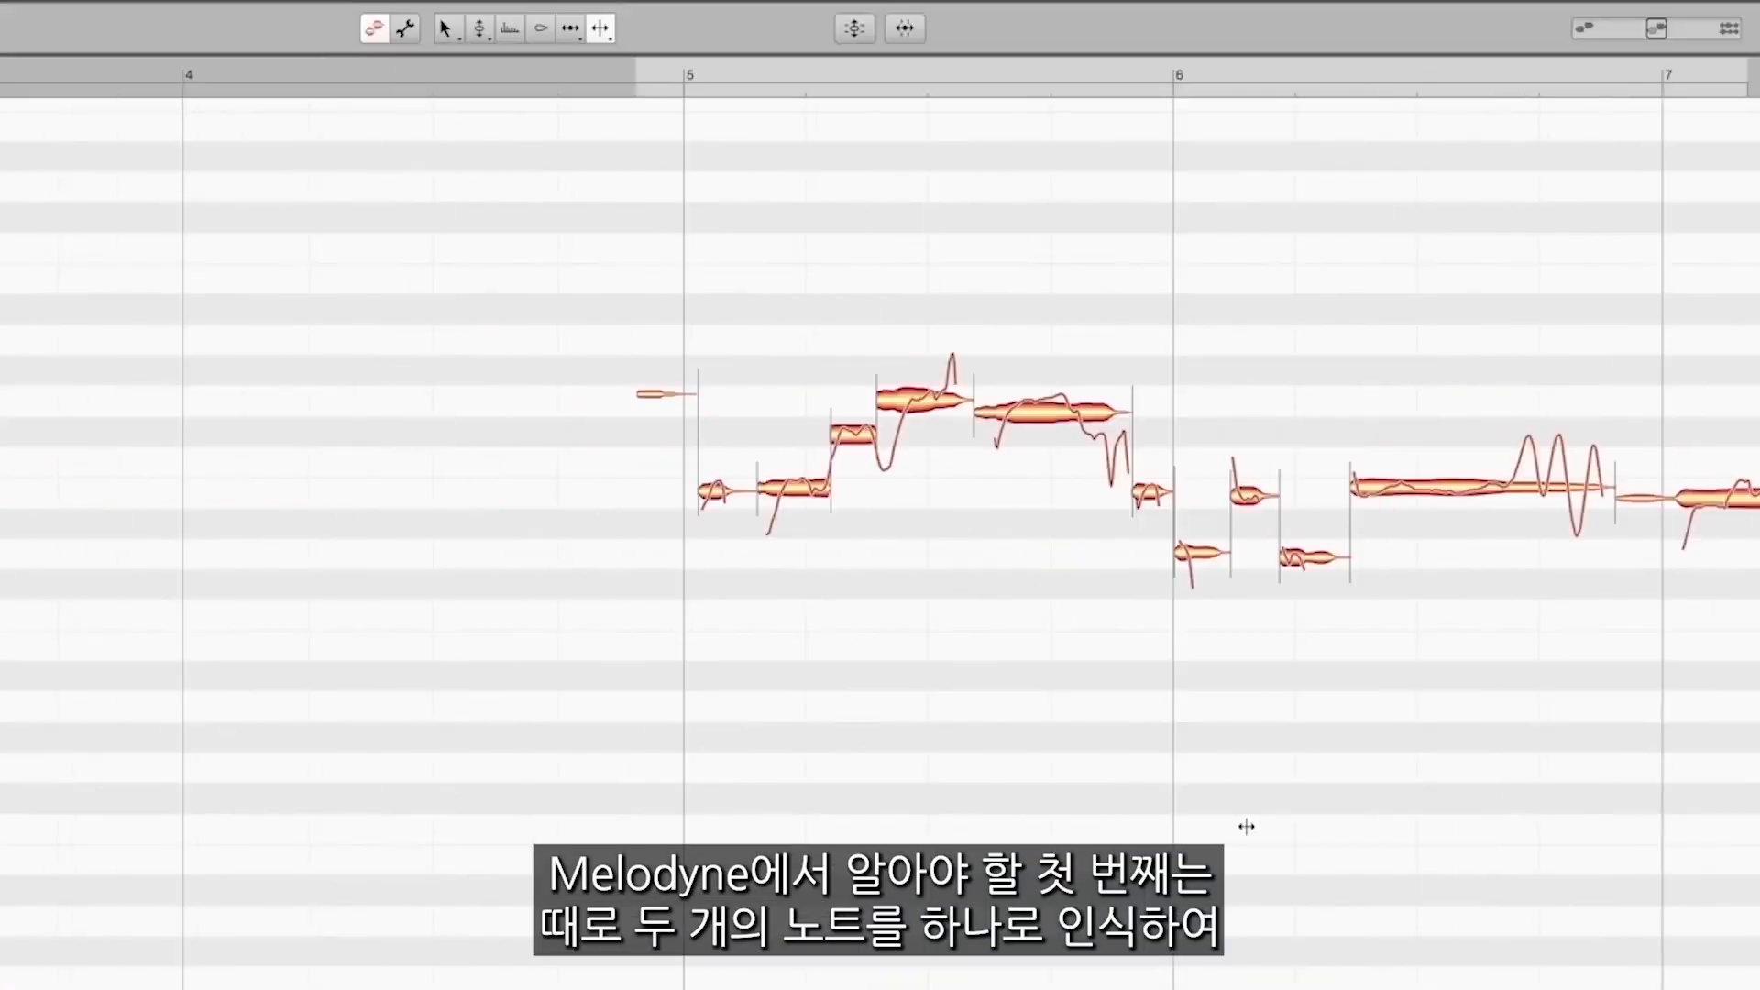
scroll(1247, 827, "right", 3)
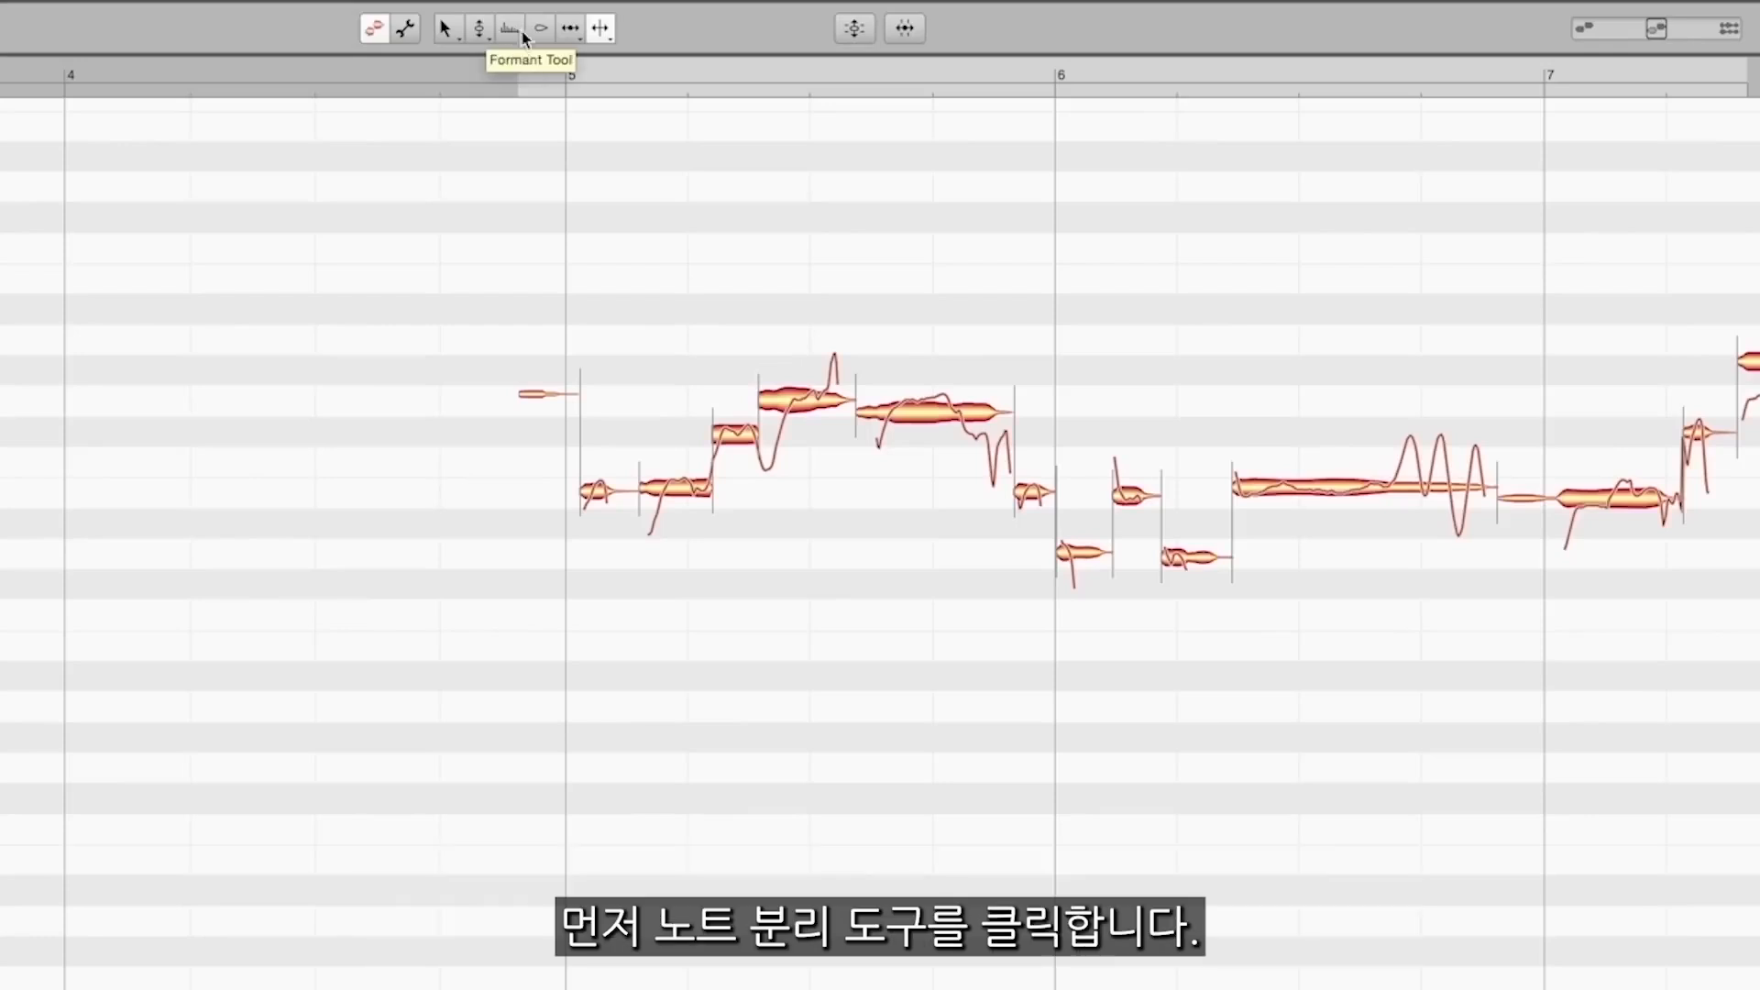
left_click(605, 31)
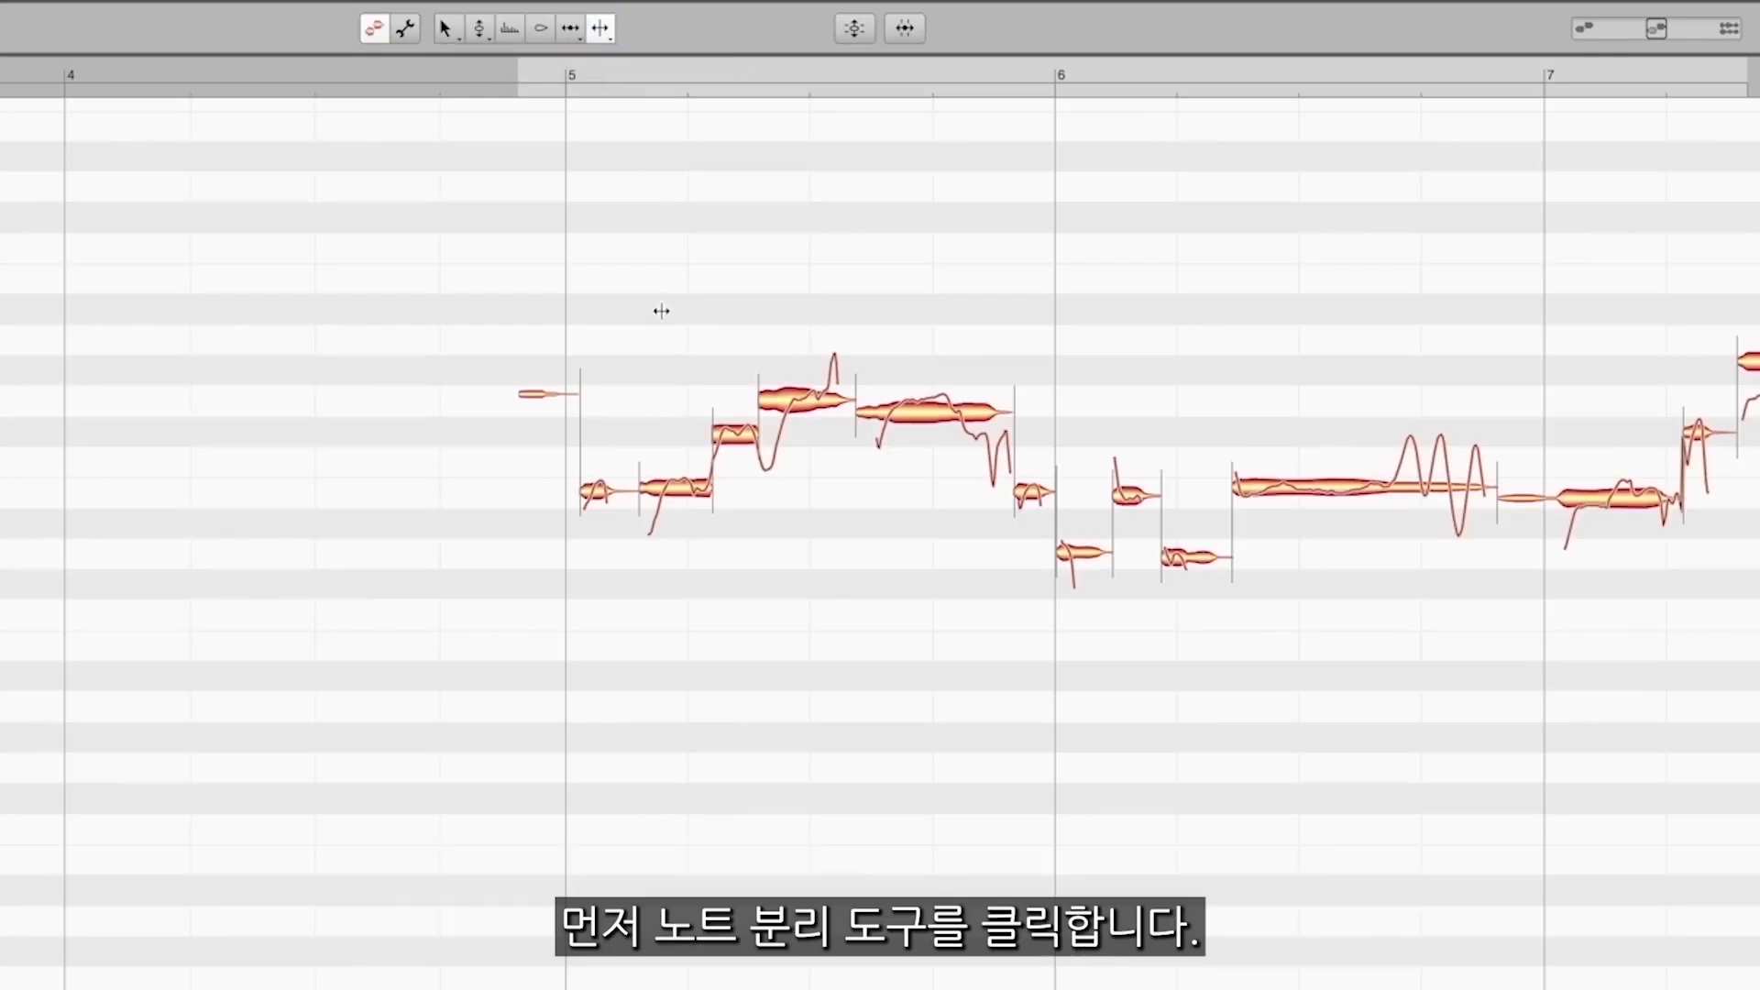
double_click(661, 495)
double_click(688, 489)
double_click(785, 404)
scroll(841, 467, "right", 3)
double_click(802, 403)
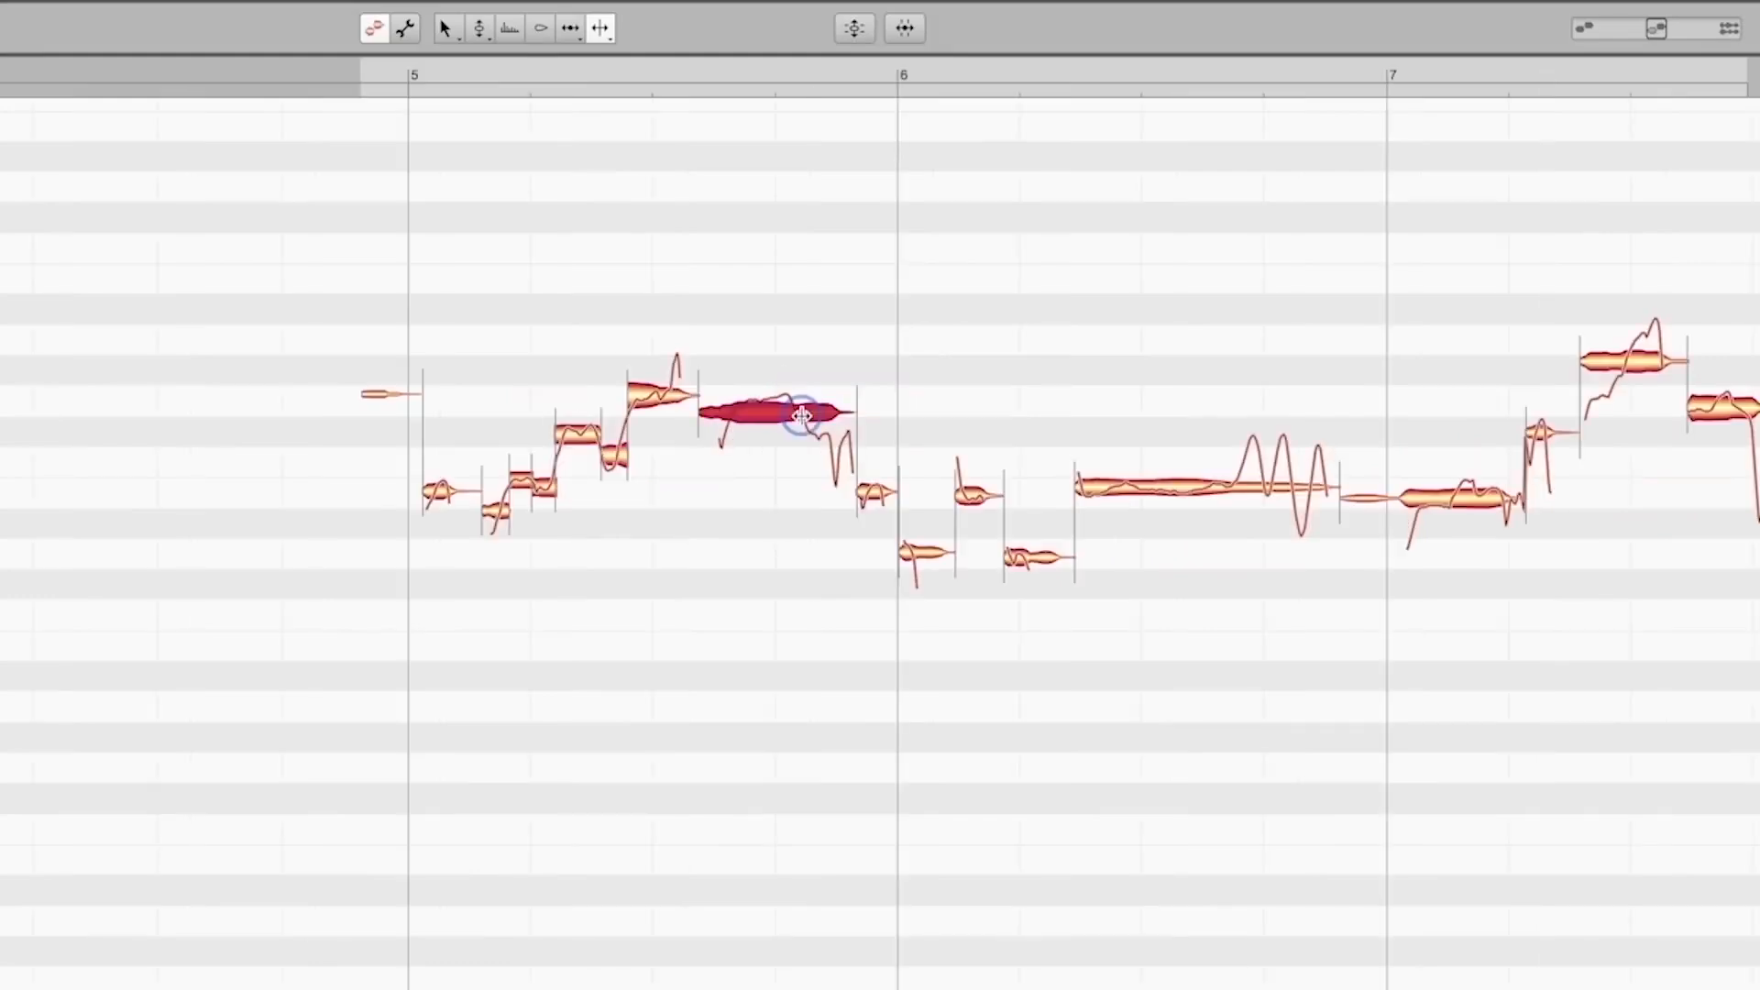
double_click(734, 405)
Step: Split the merged notes in the second half of bar 7 and the middle of bar 9 at their pitch changes
scroll(929, 506, "right", 10)
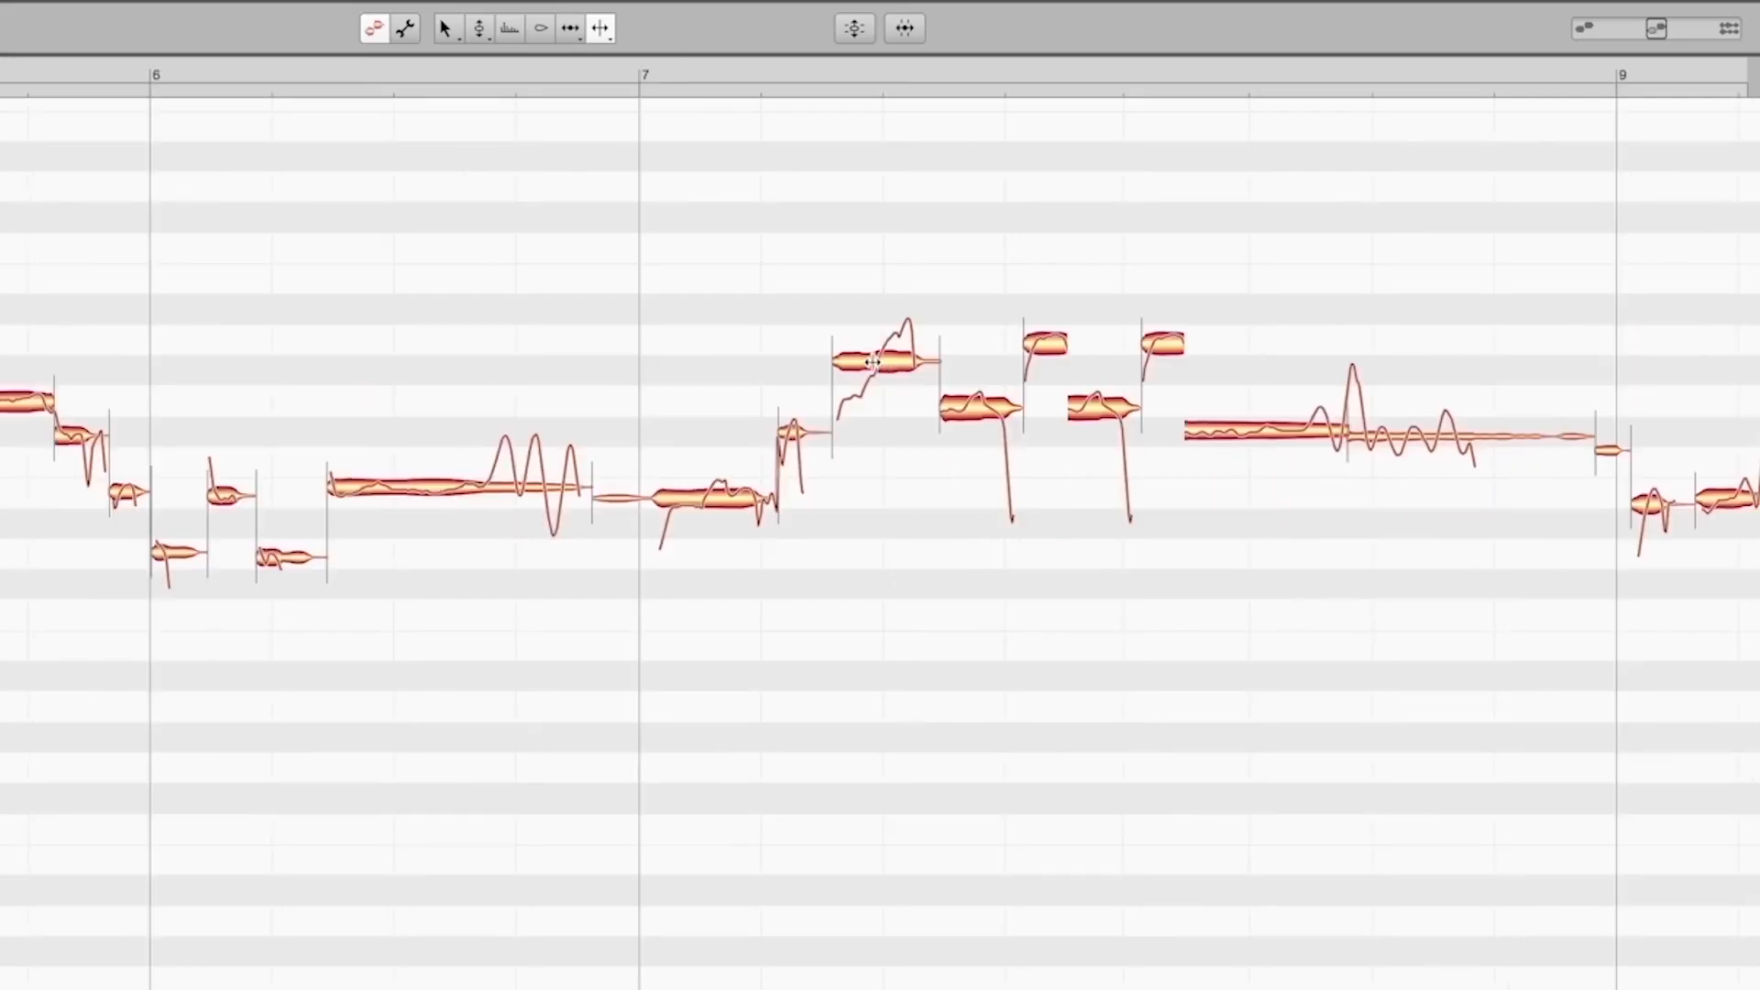
double_click(873, 362)
double_click(1073, 345)
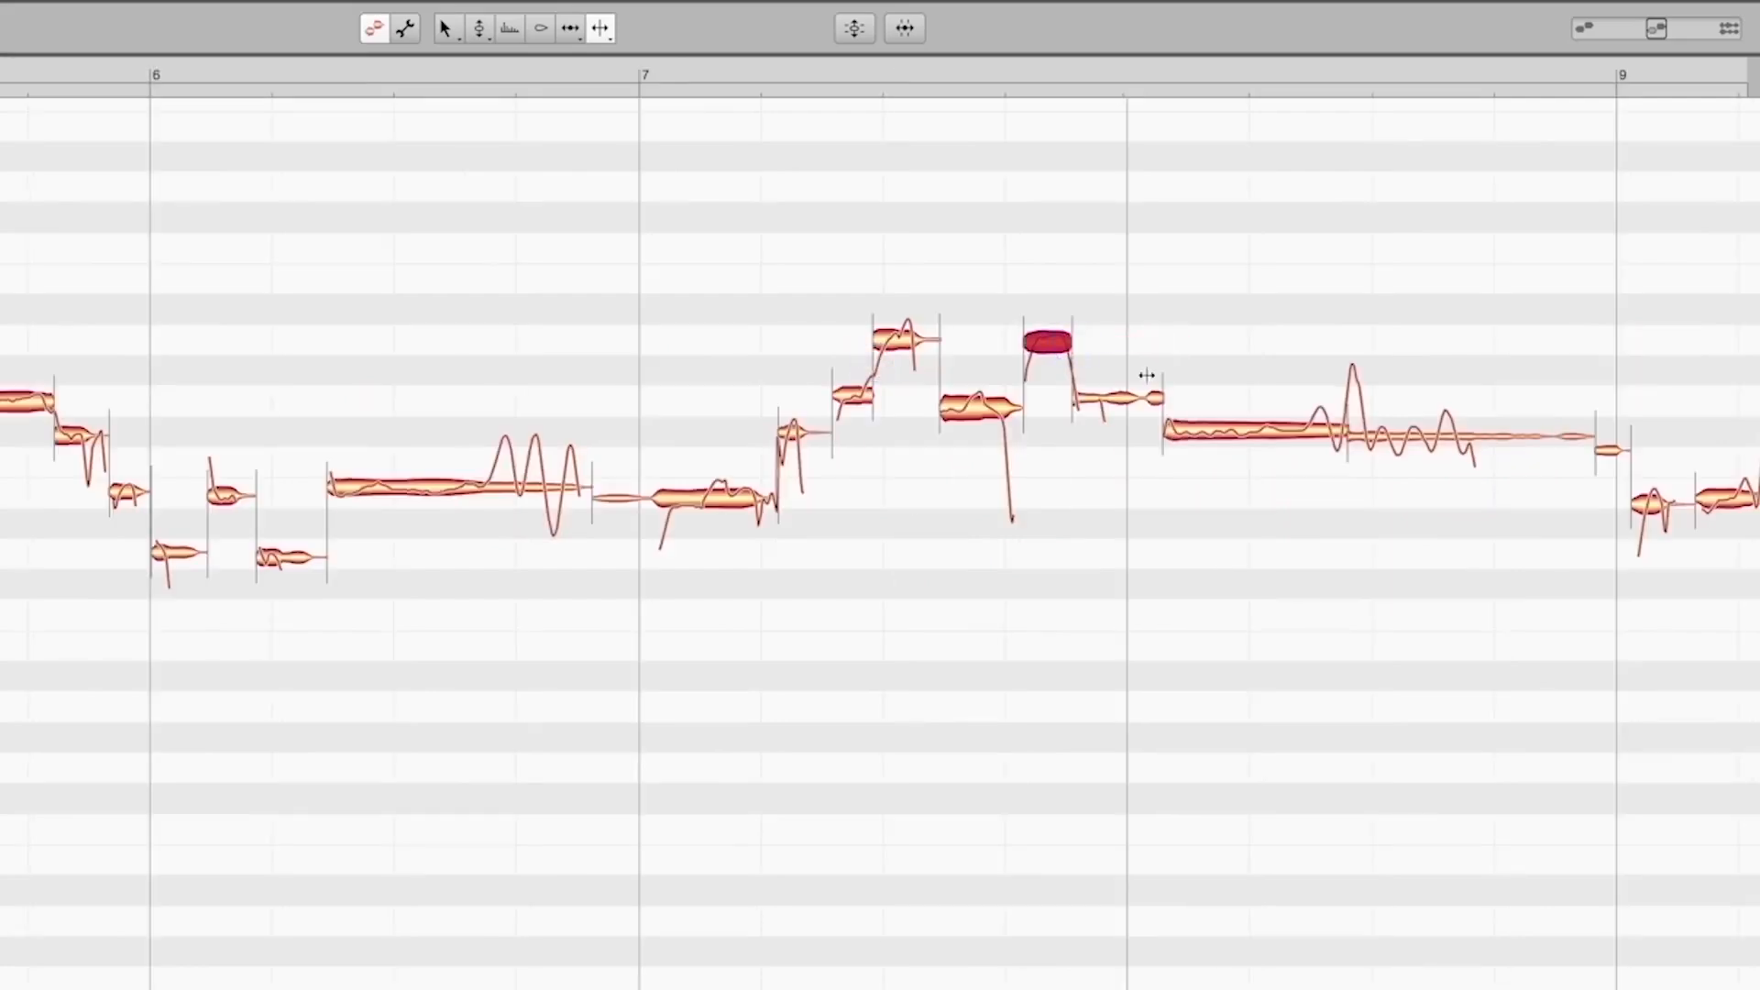
scroll(1164, 399, "right", 17)
double_click(625, 386)
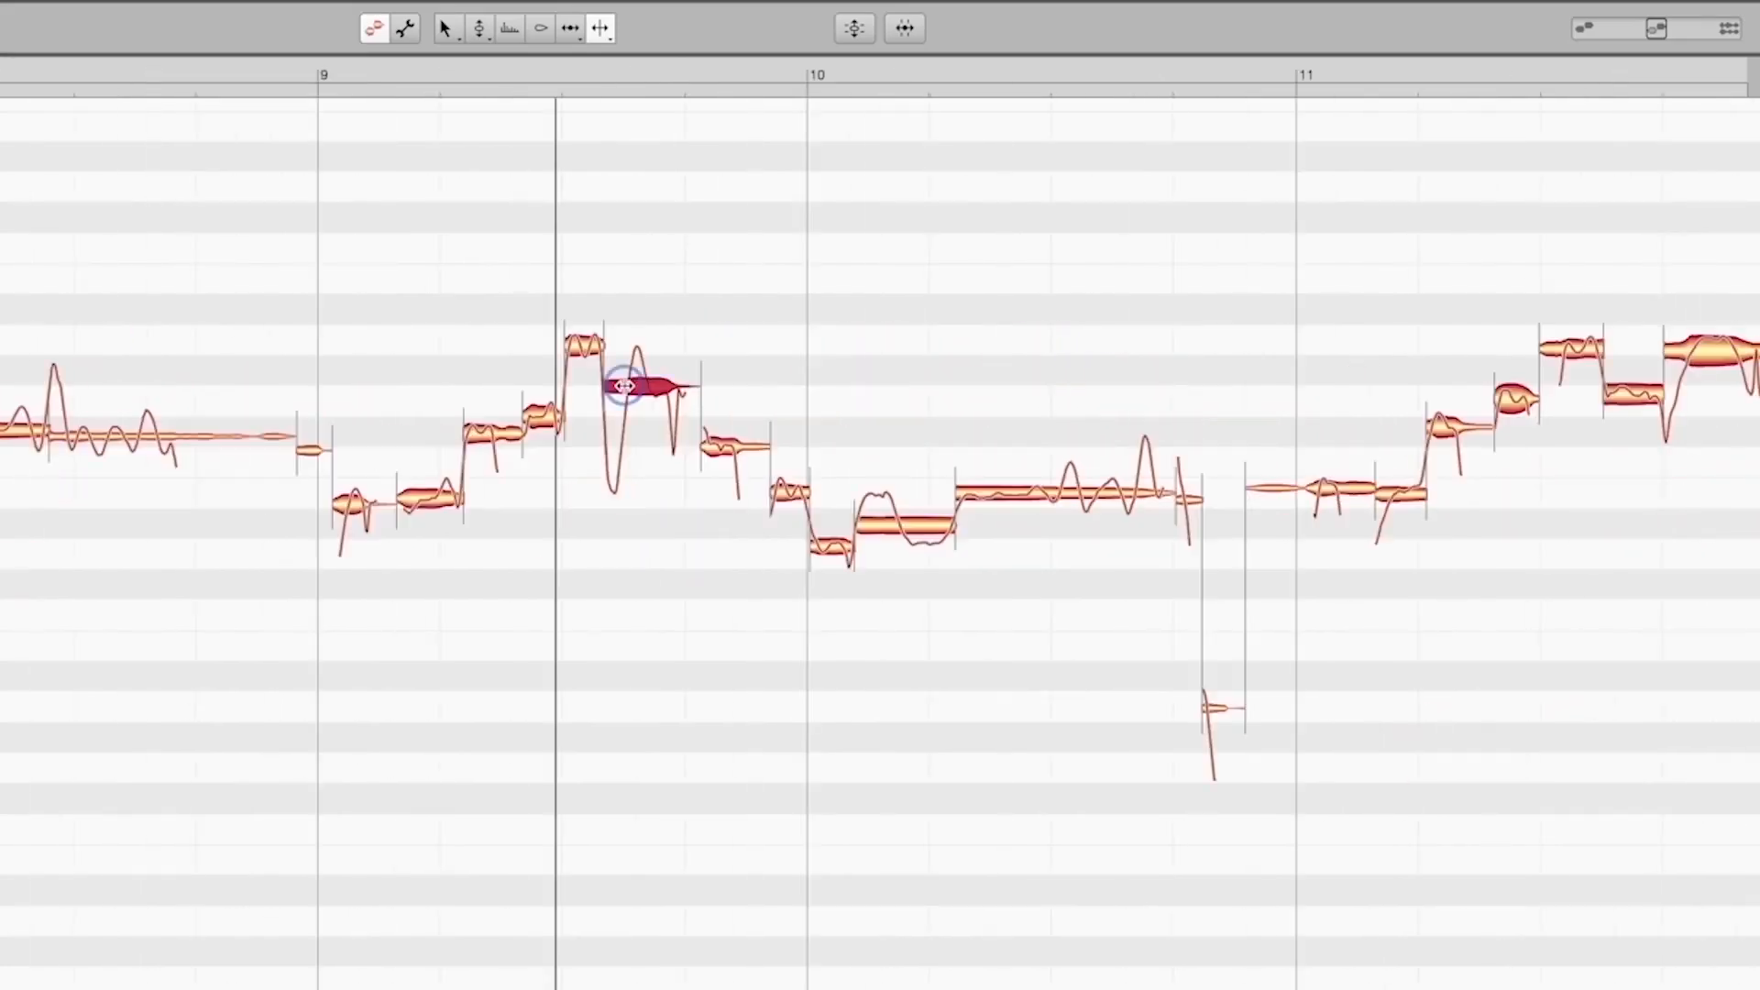
double_click(639, 391)
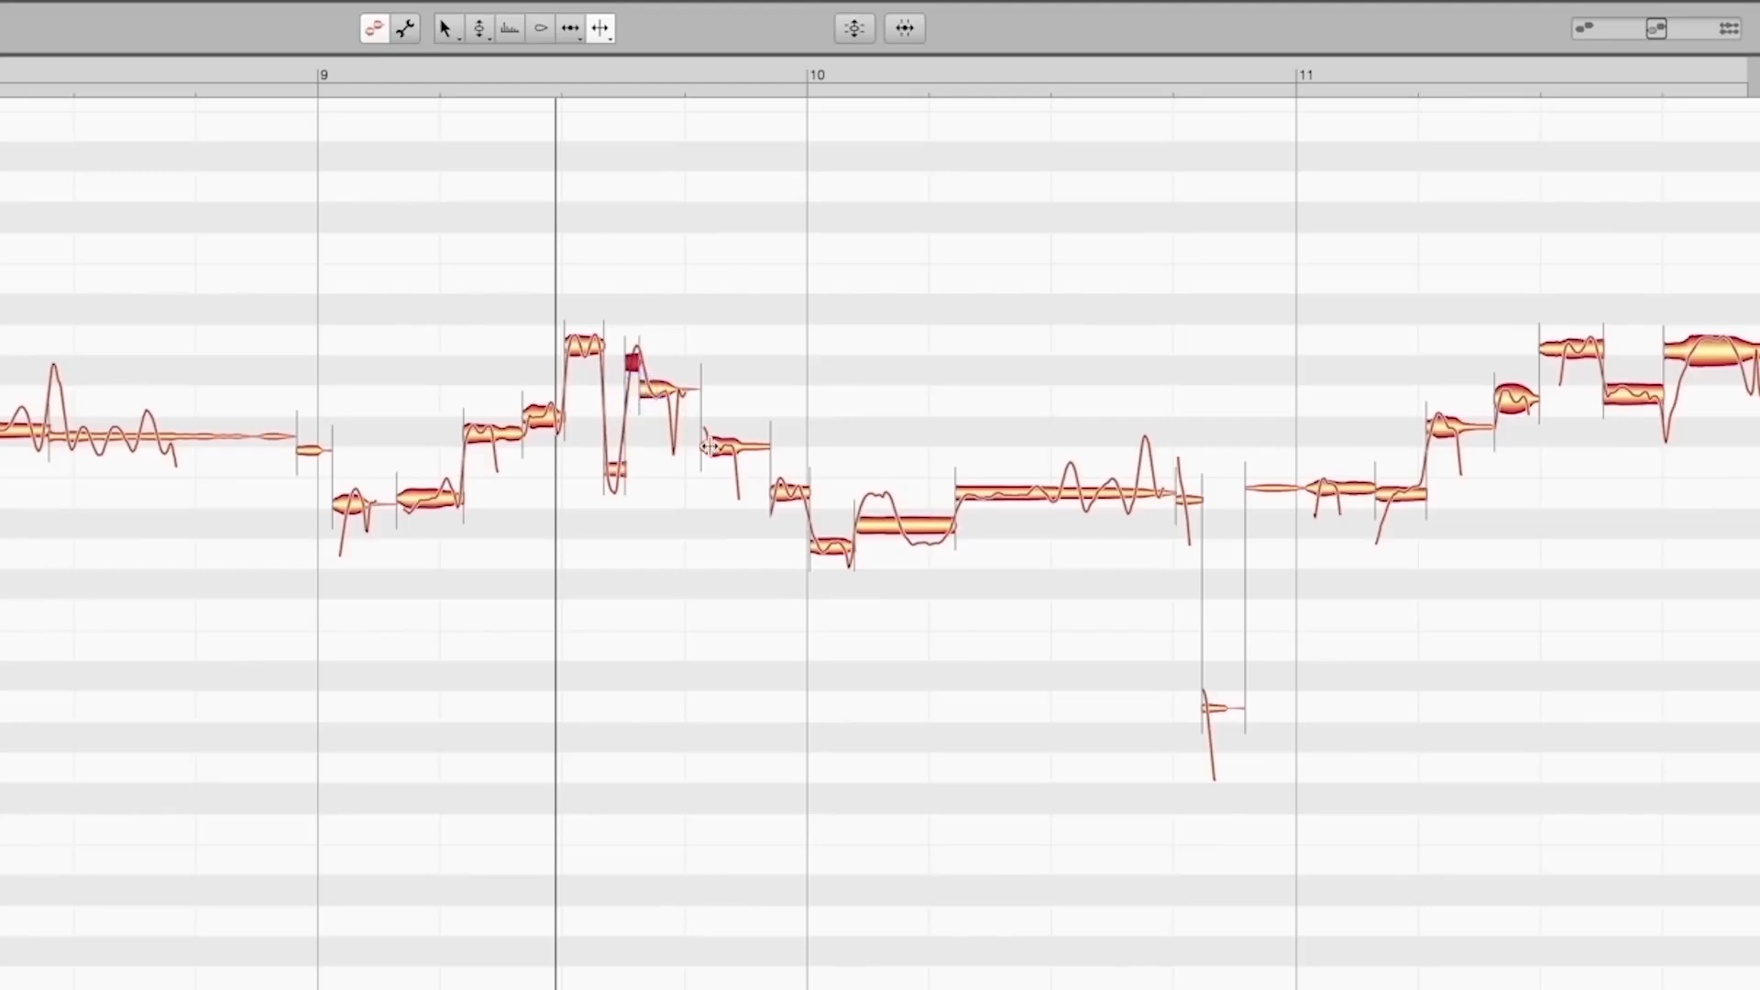
Step: Split the high notes near the end of bar 11 and the uneven second note of bar 10
scroll(711, 446, "right", 8)
left_click_drag(1114, 357, 1128, 363)
double_click(1145, 364)
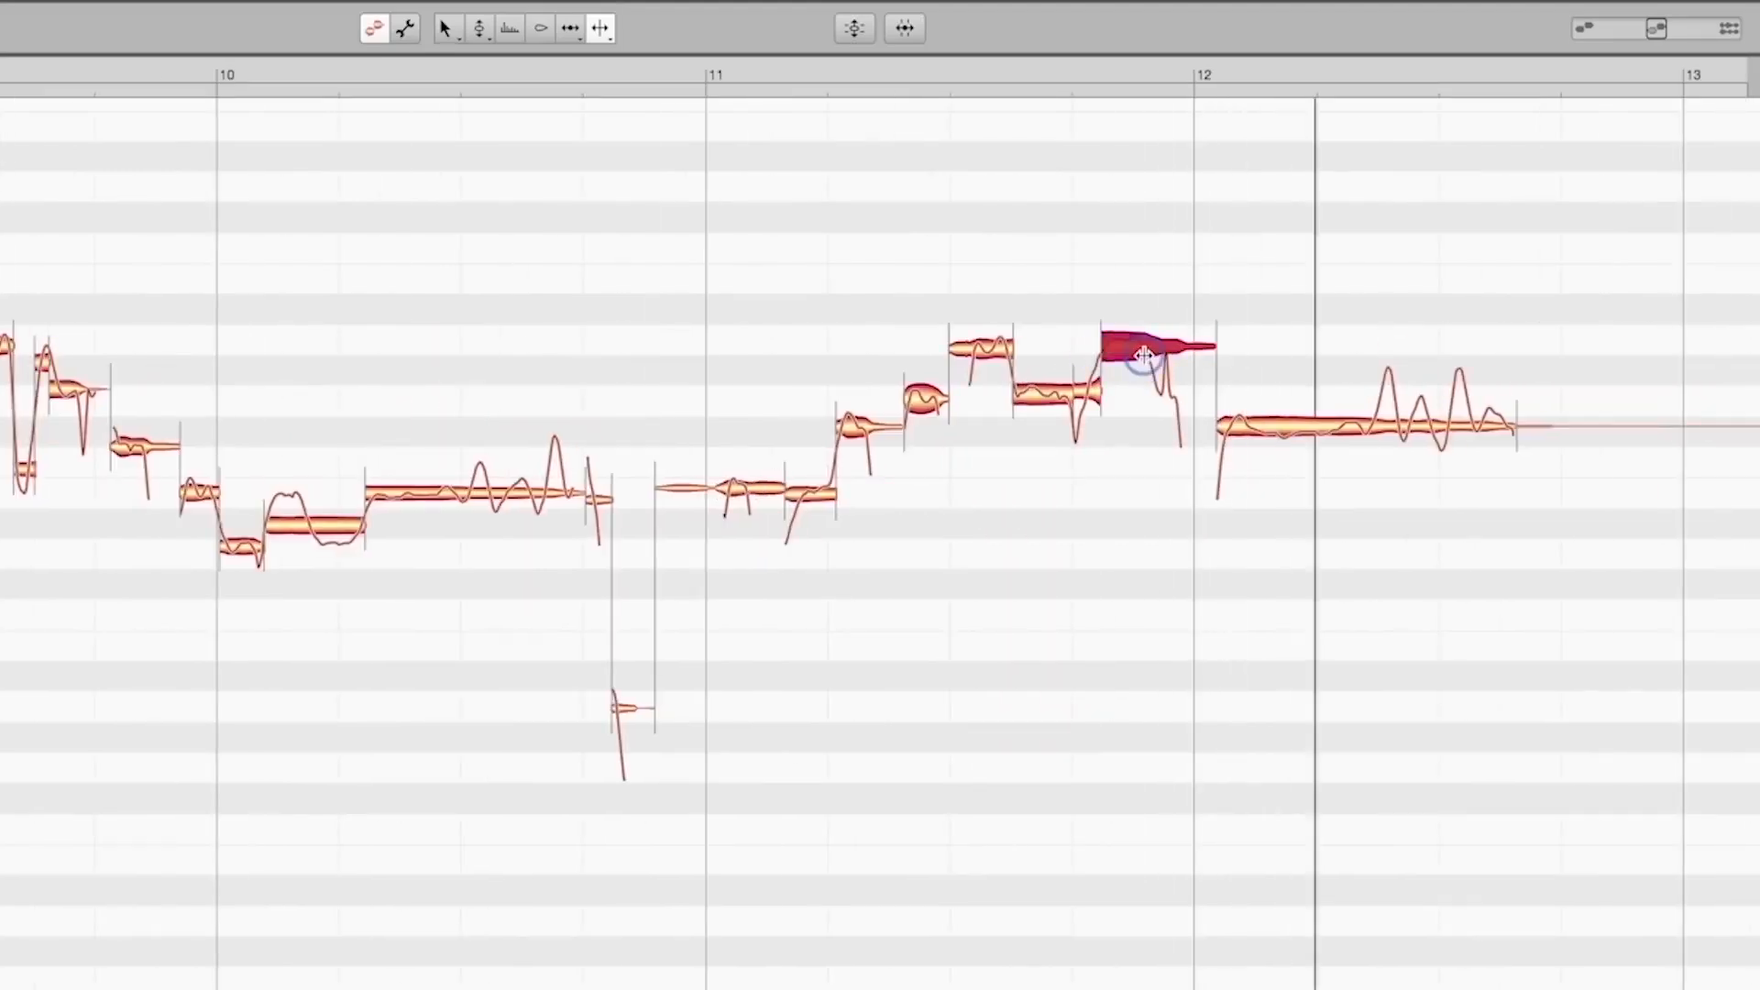
scroll(999, 451, "left", 15)
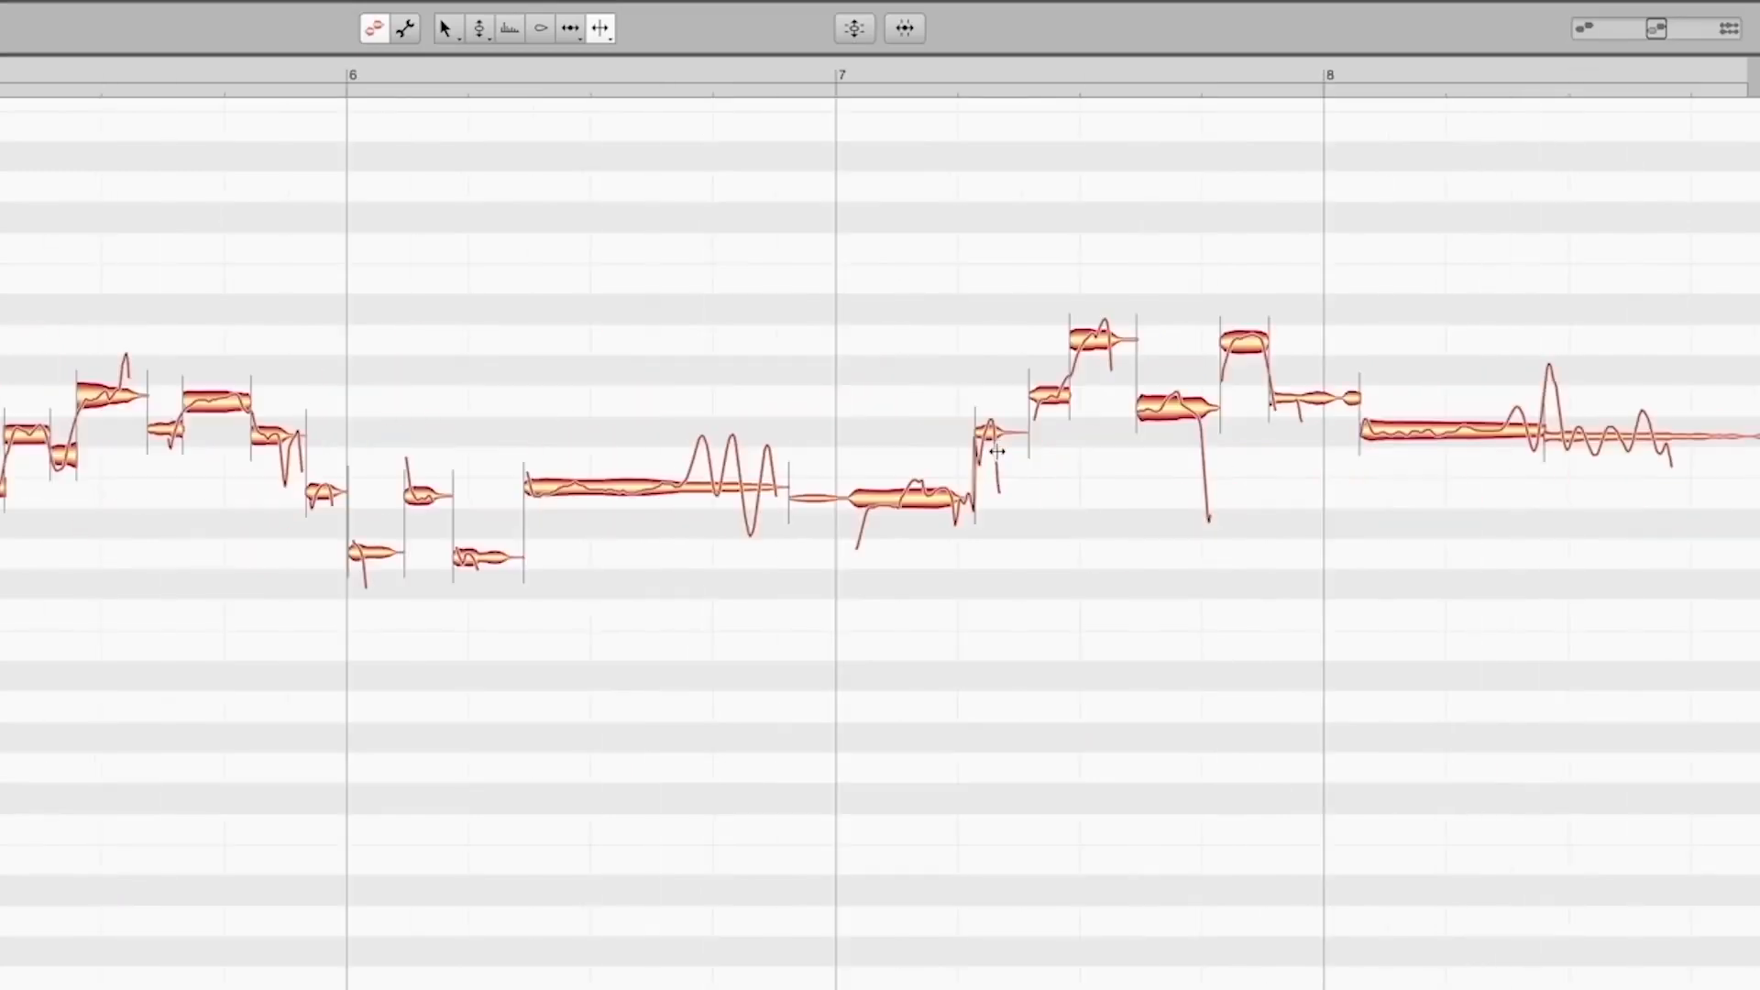
scroll(858, 537, "right", 2)
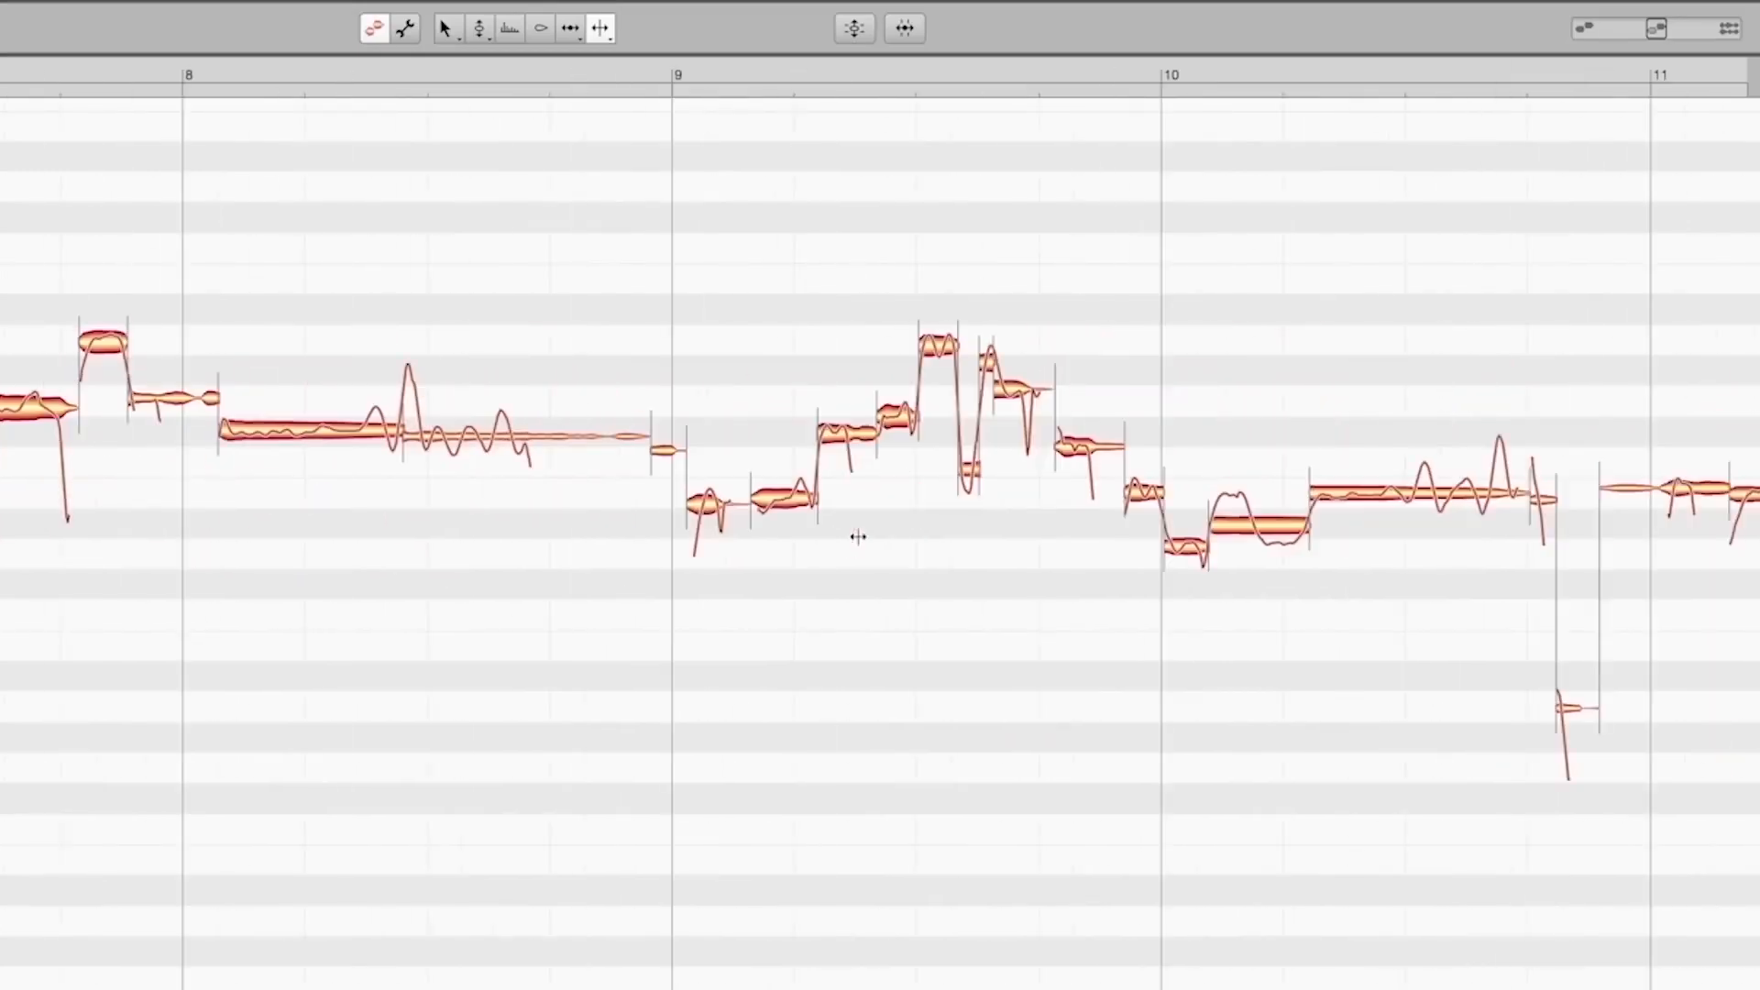
left_click(1265, 522)
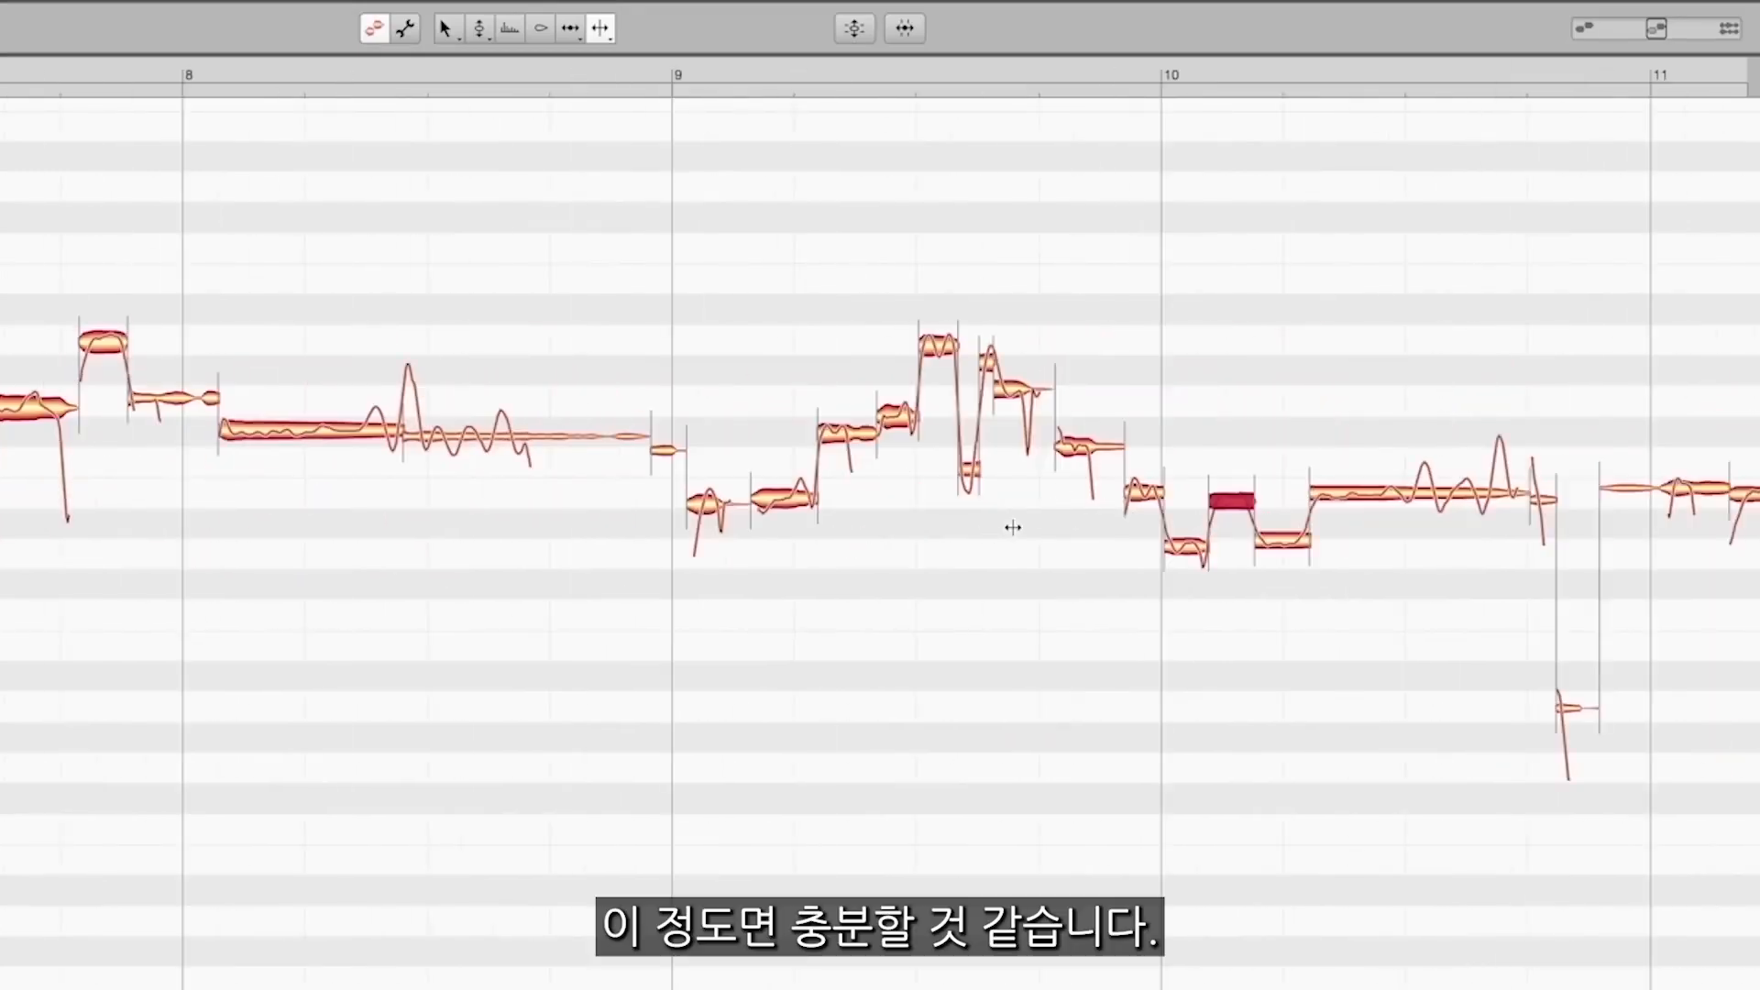
Step: Centre the notes from the middle of bar 5 through bar 6 on their nearest semitones with the Pitch tool
scroll(1014, 523, "left", 20)
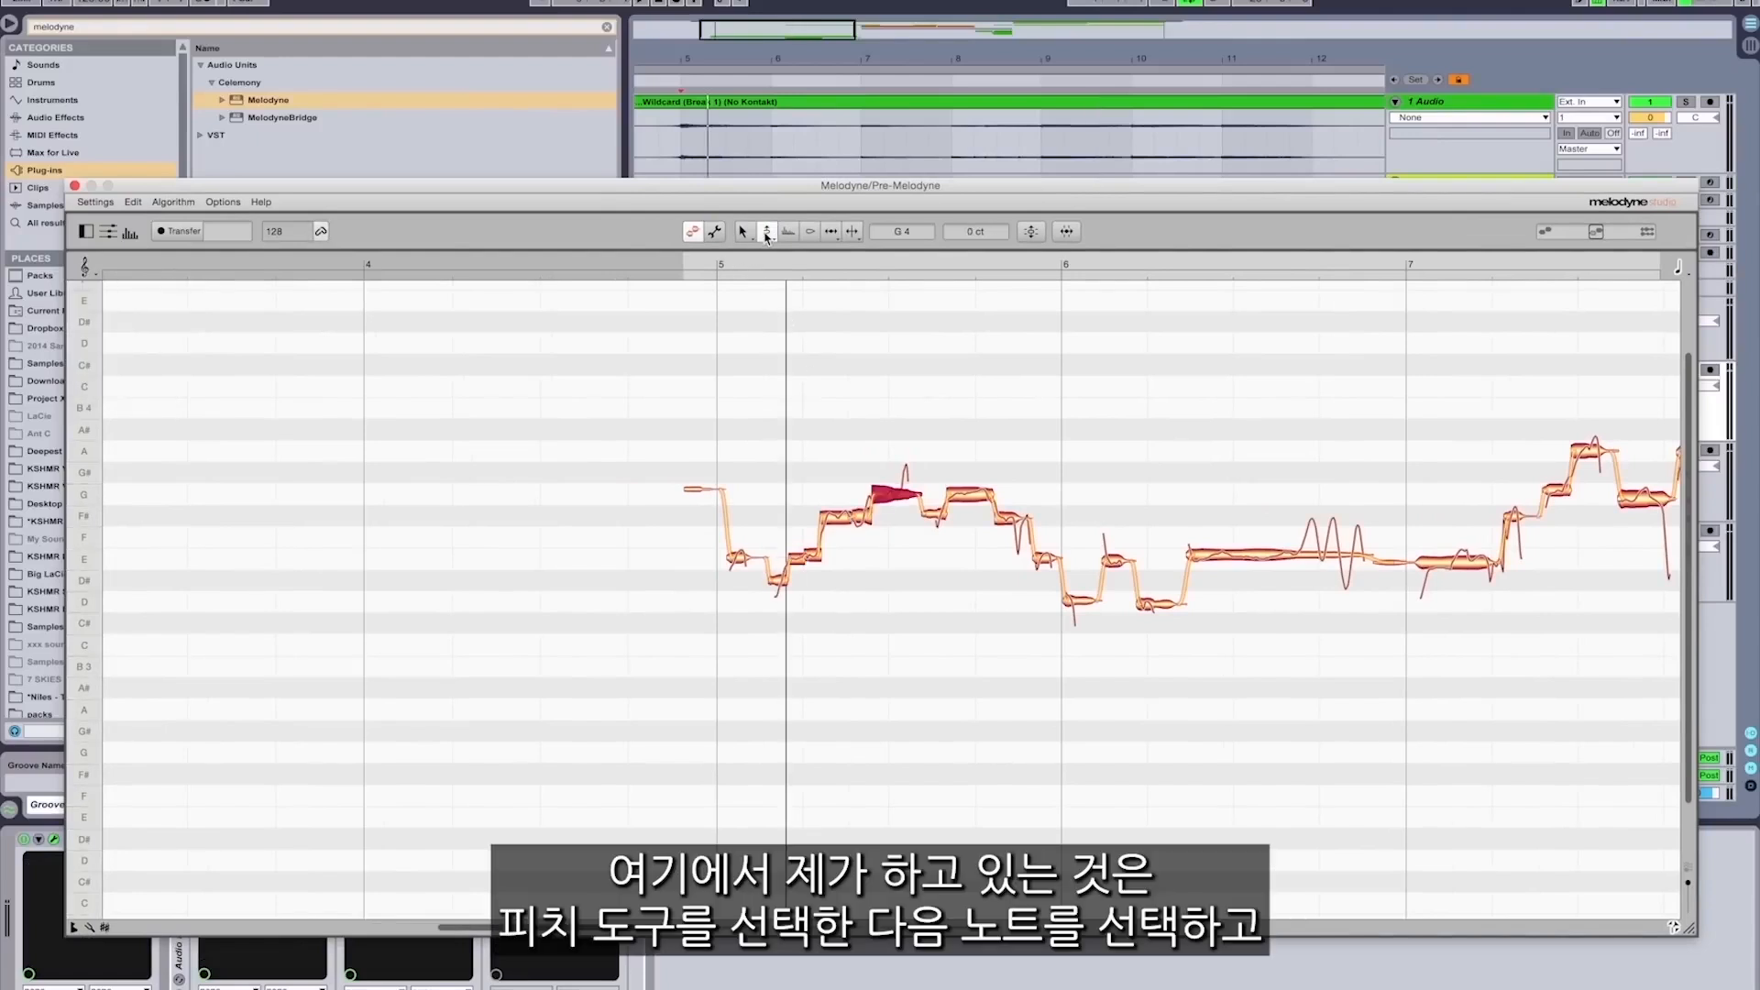
left_click(966, 492)
key("space")
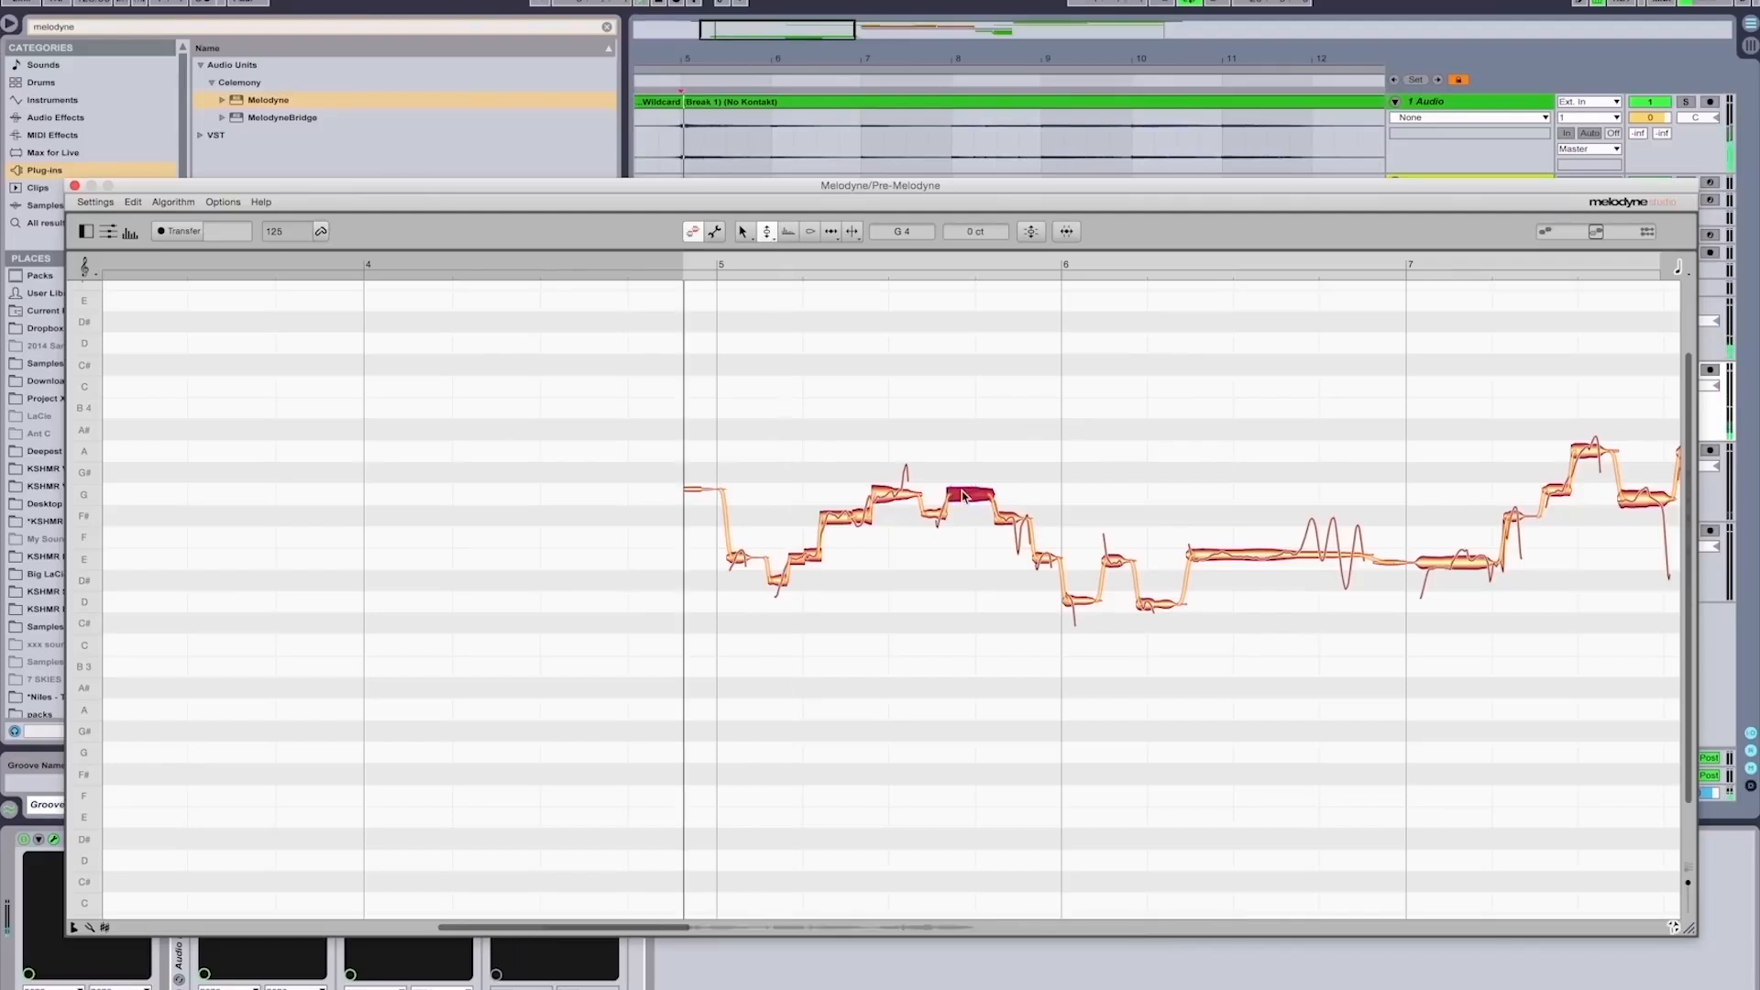
left_click(1006, 519)
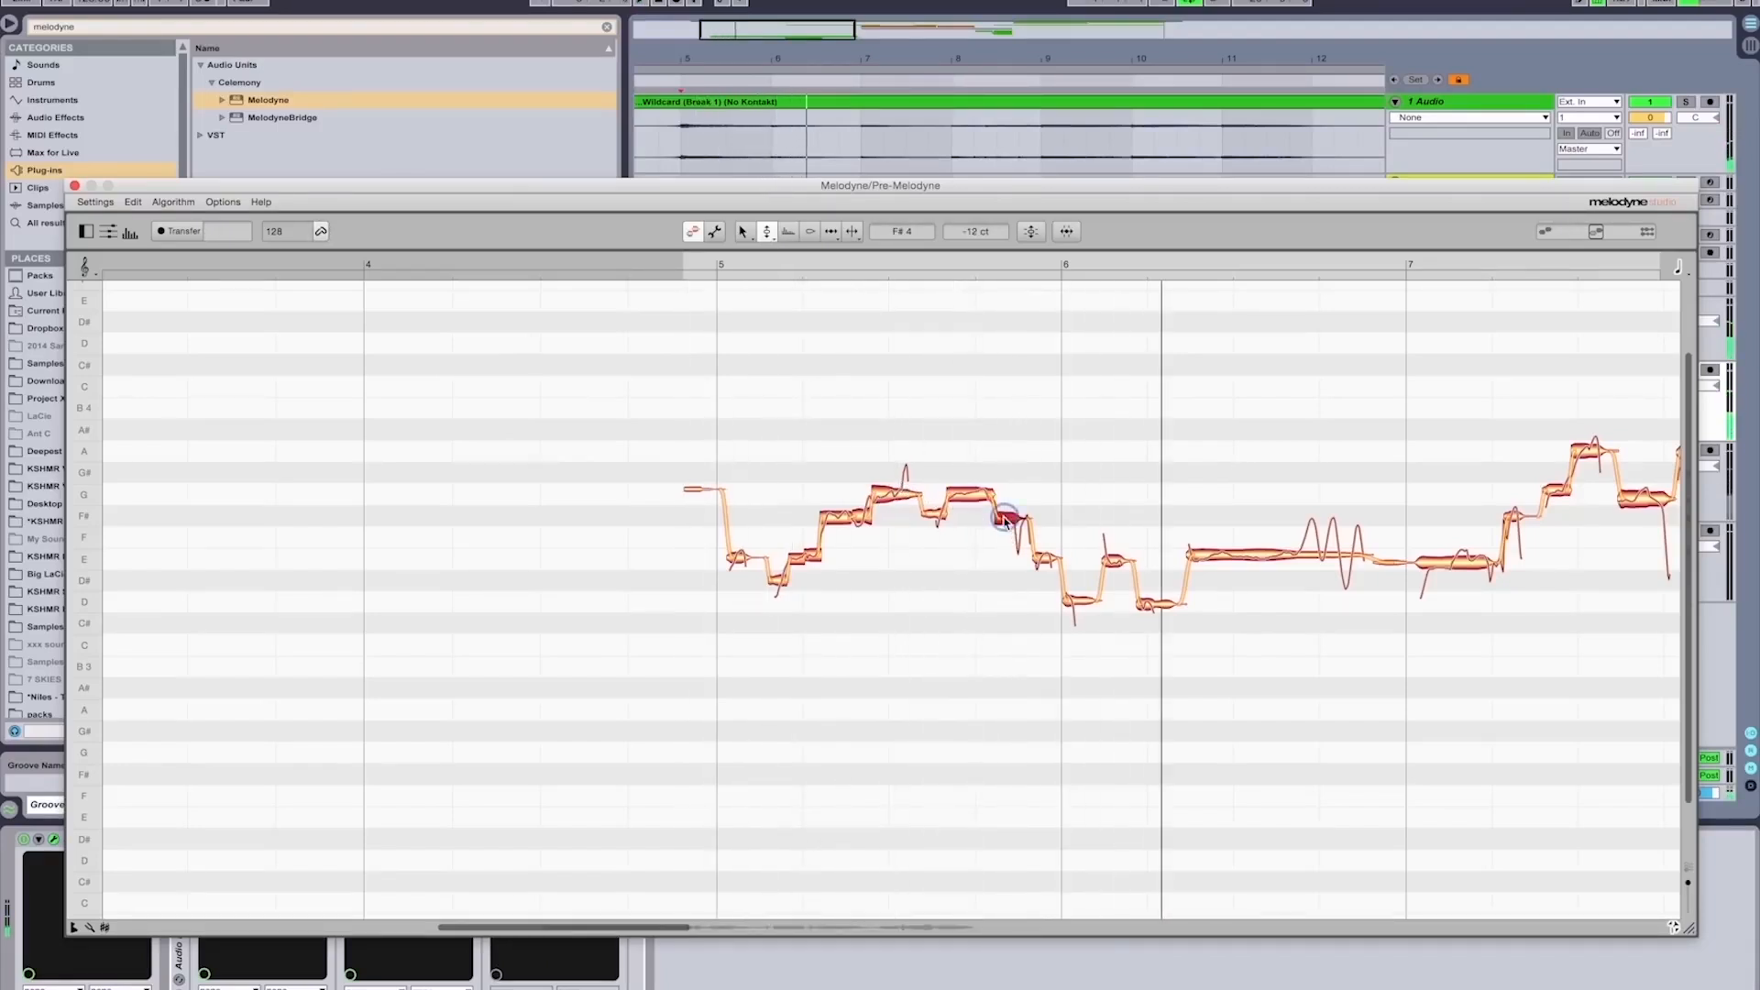
left_click(1050, 566)
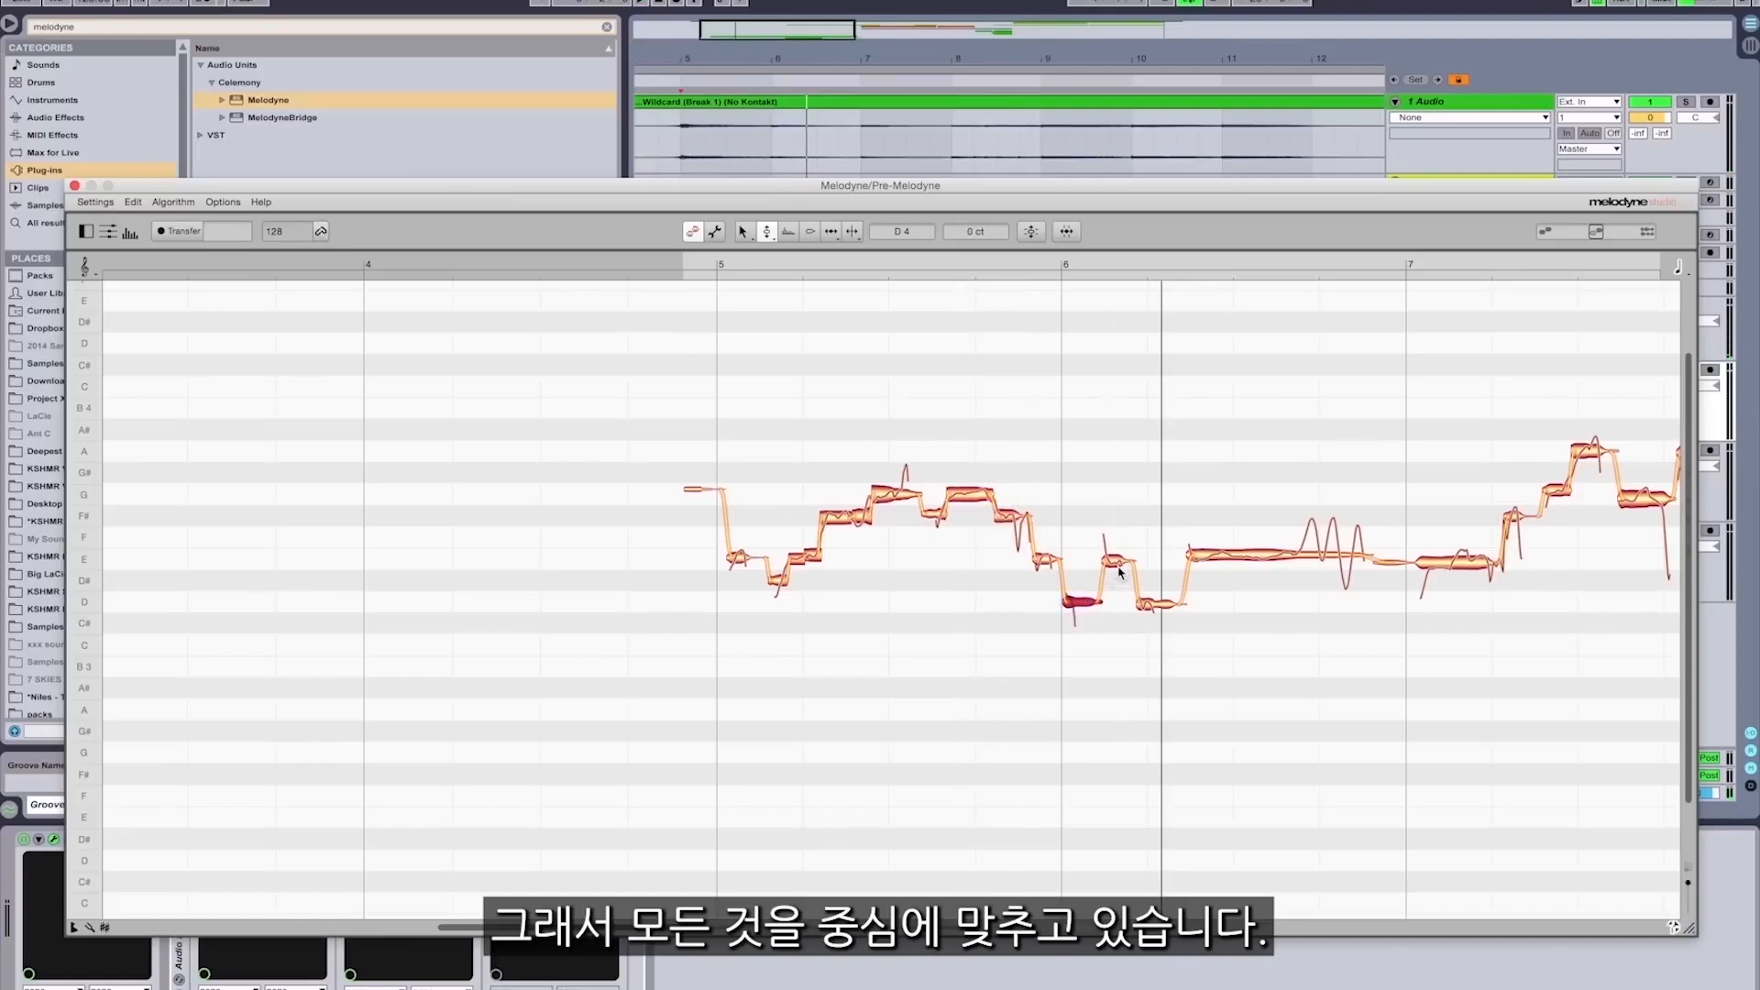
left_click(1196, 553)
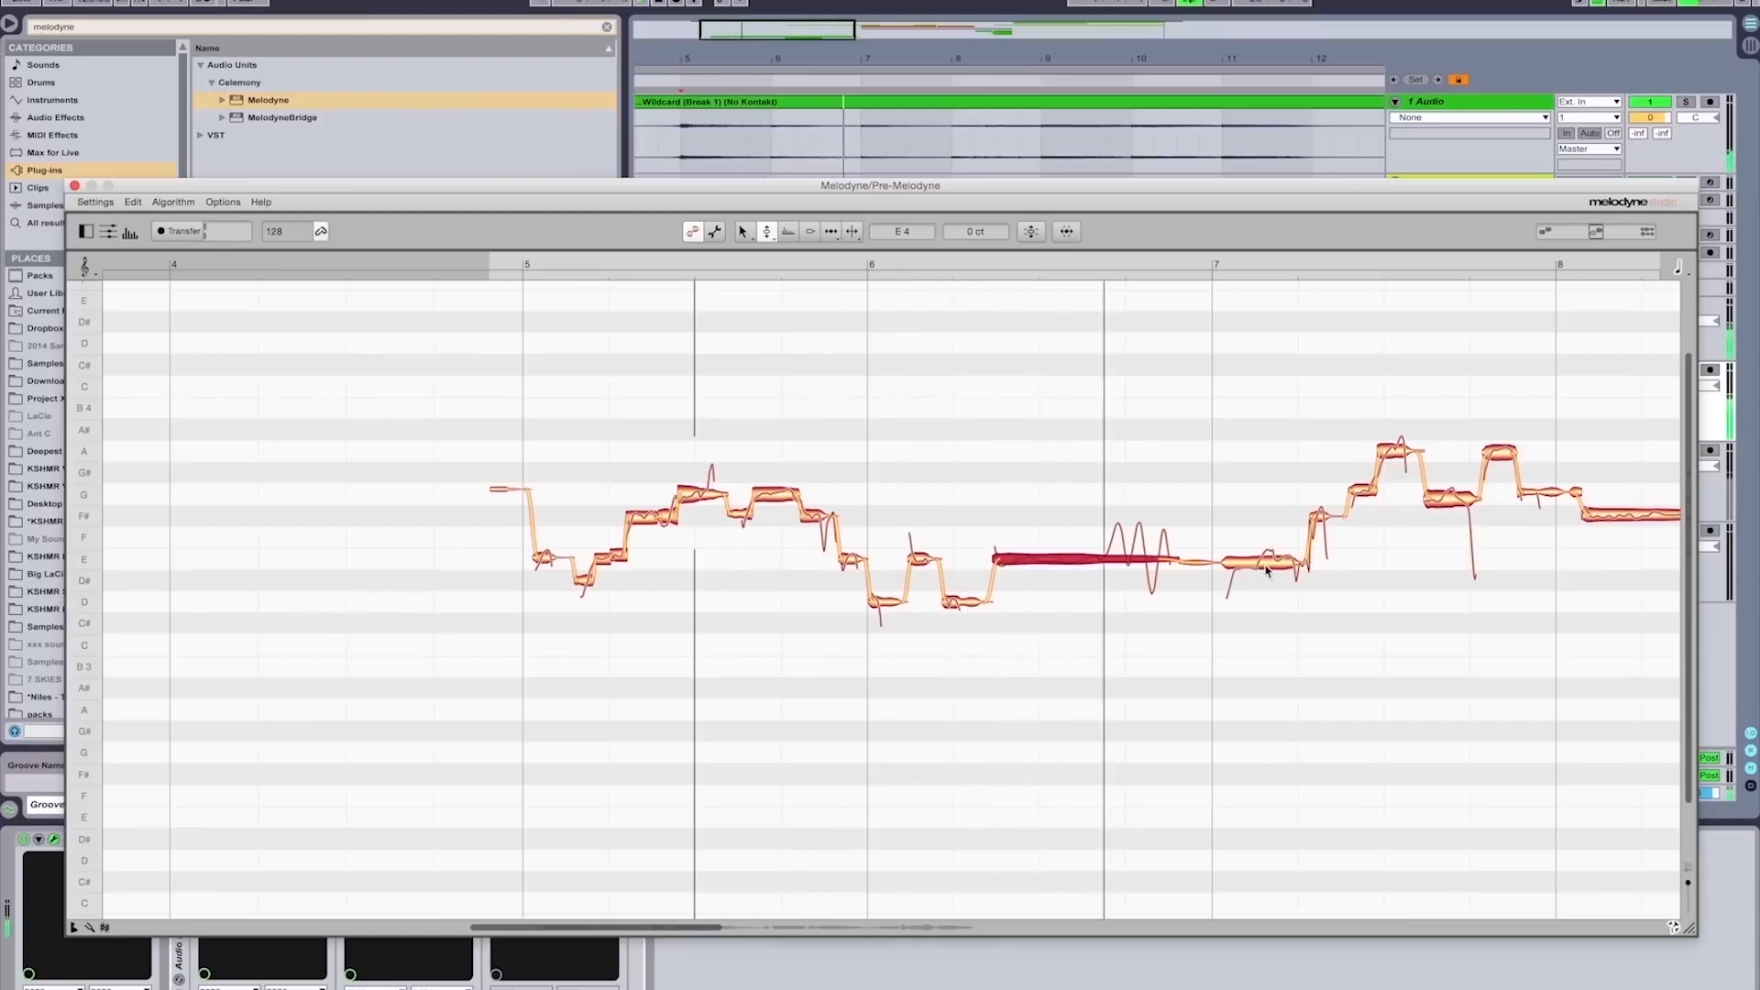
Step: Split the note around the start of bar 7, move its first part to E4, and centre the G4 note that follows in that bar
left_click(853, 233)
key("space")
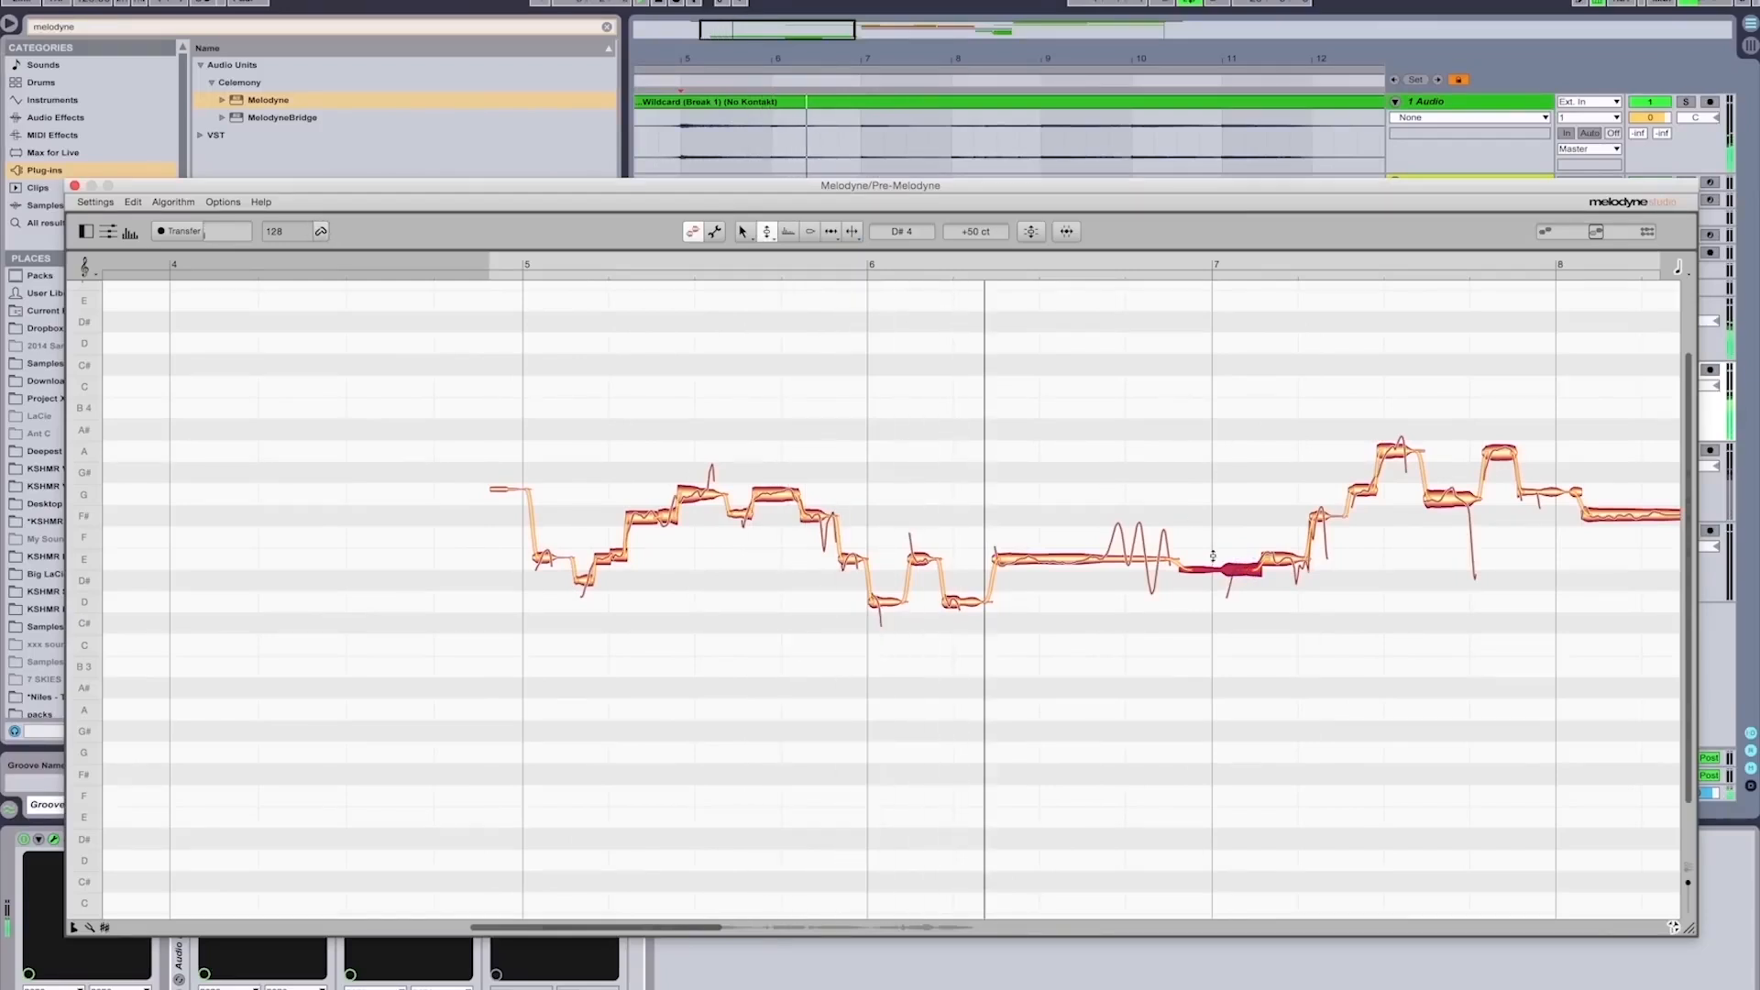
mouse_move(1247, 573)
left_mouse_down()
mouse_move(1236, 584)
mouse_move(1239, 558)
left_mouse_up()
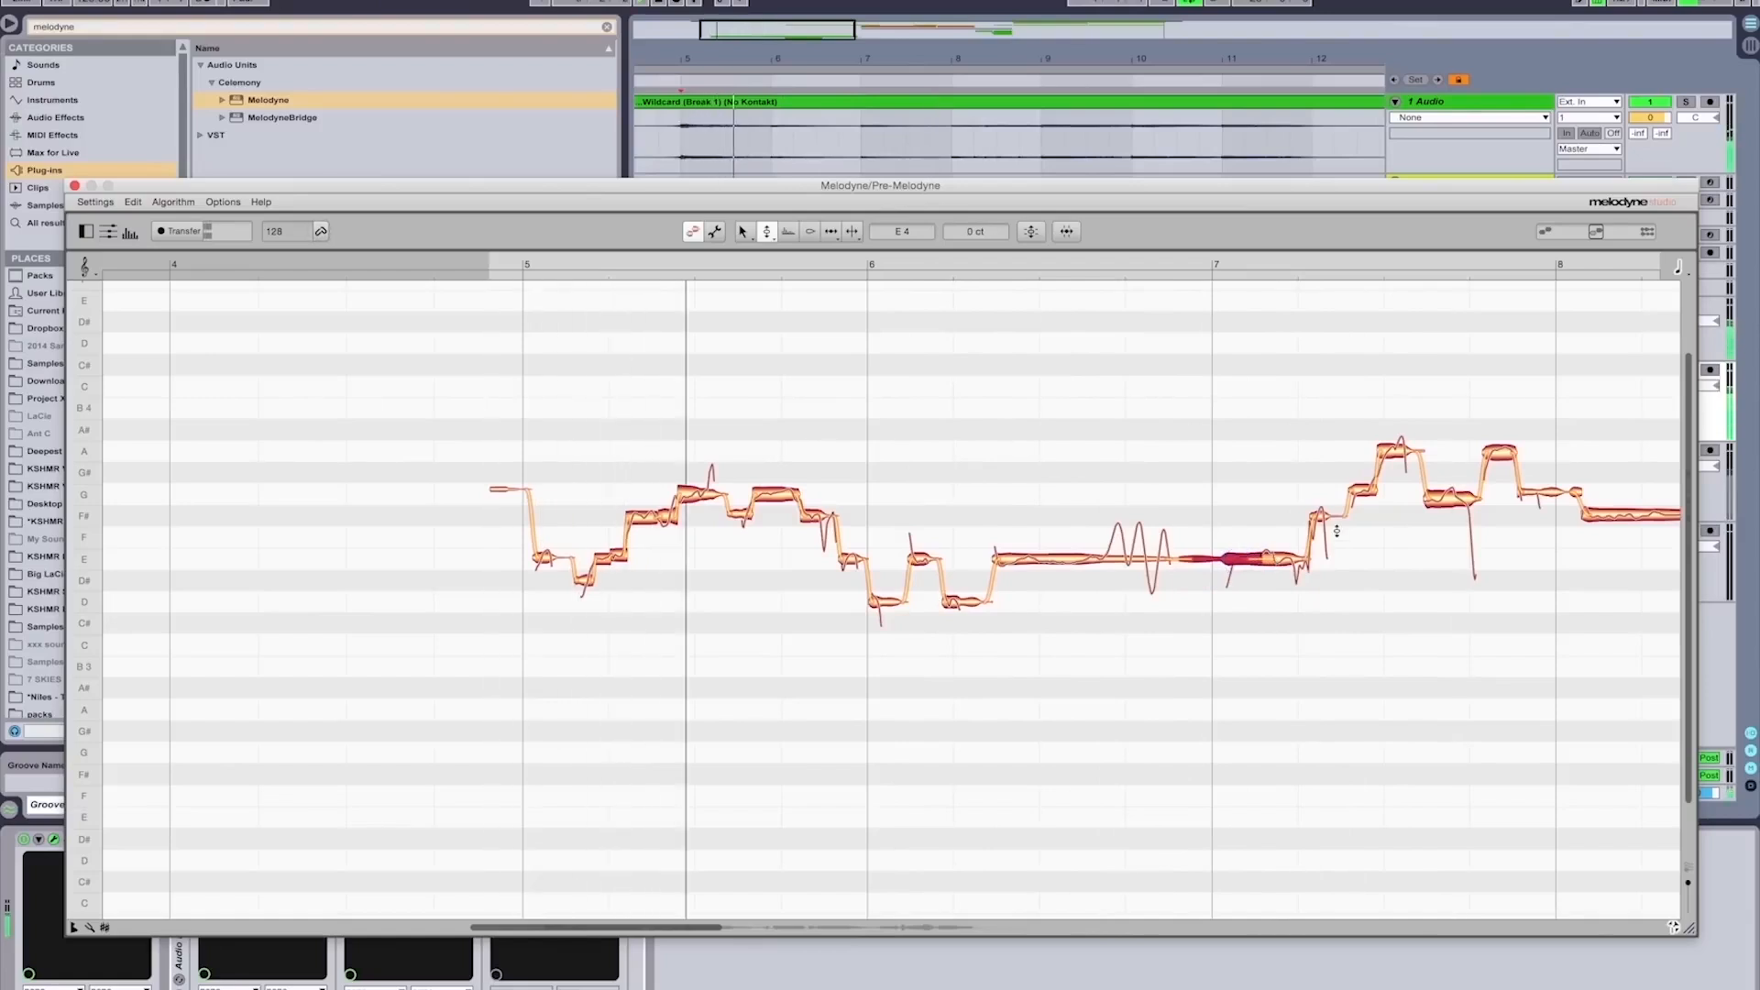
left_click(1362, 493)
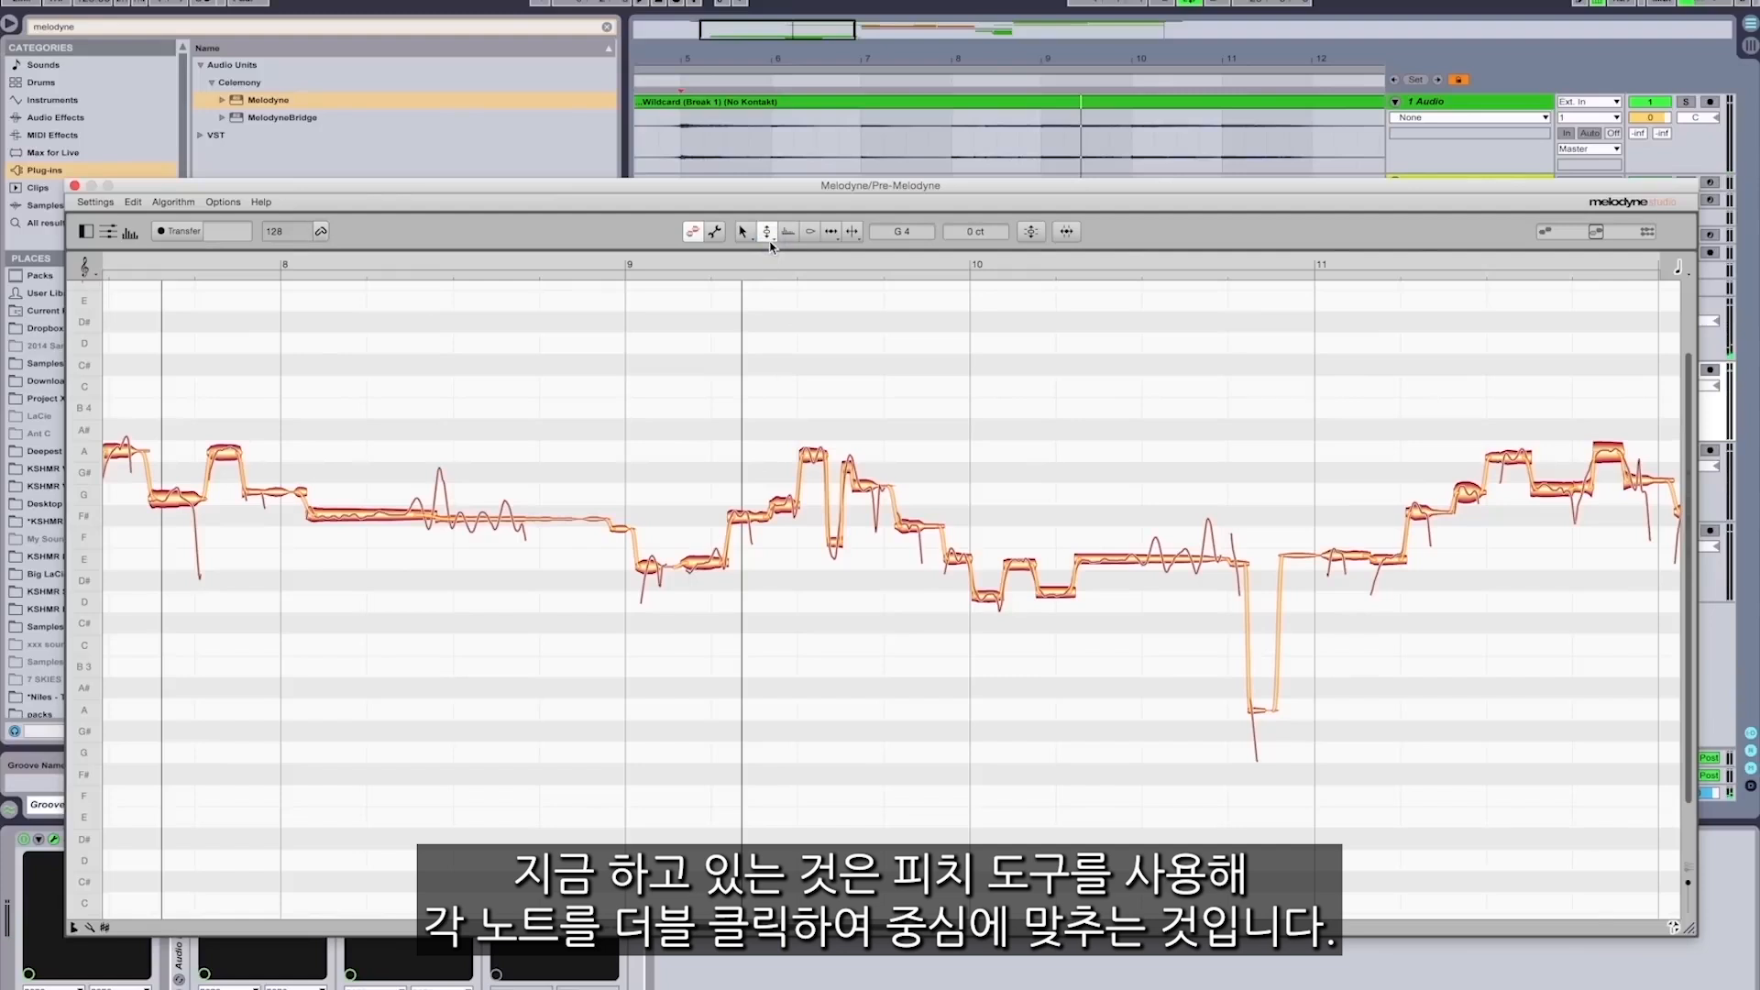
Step: Centre the rising notes in the first half of bar 9, placing the last two on F#4 and G4
left_click(700, 563)
left_click(744, 519)
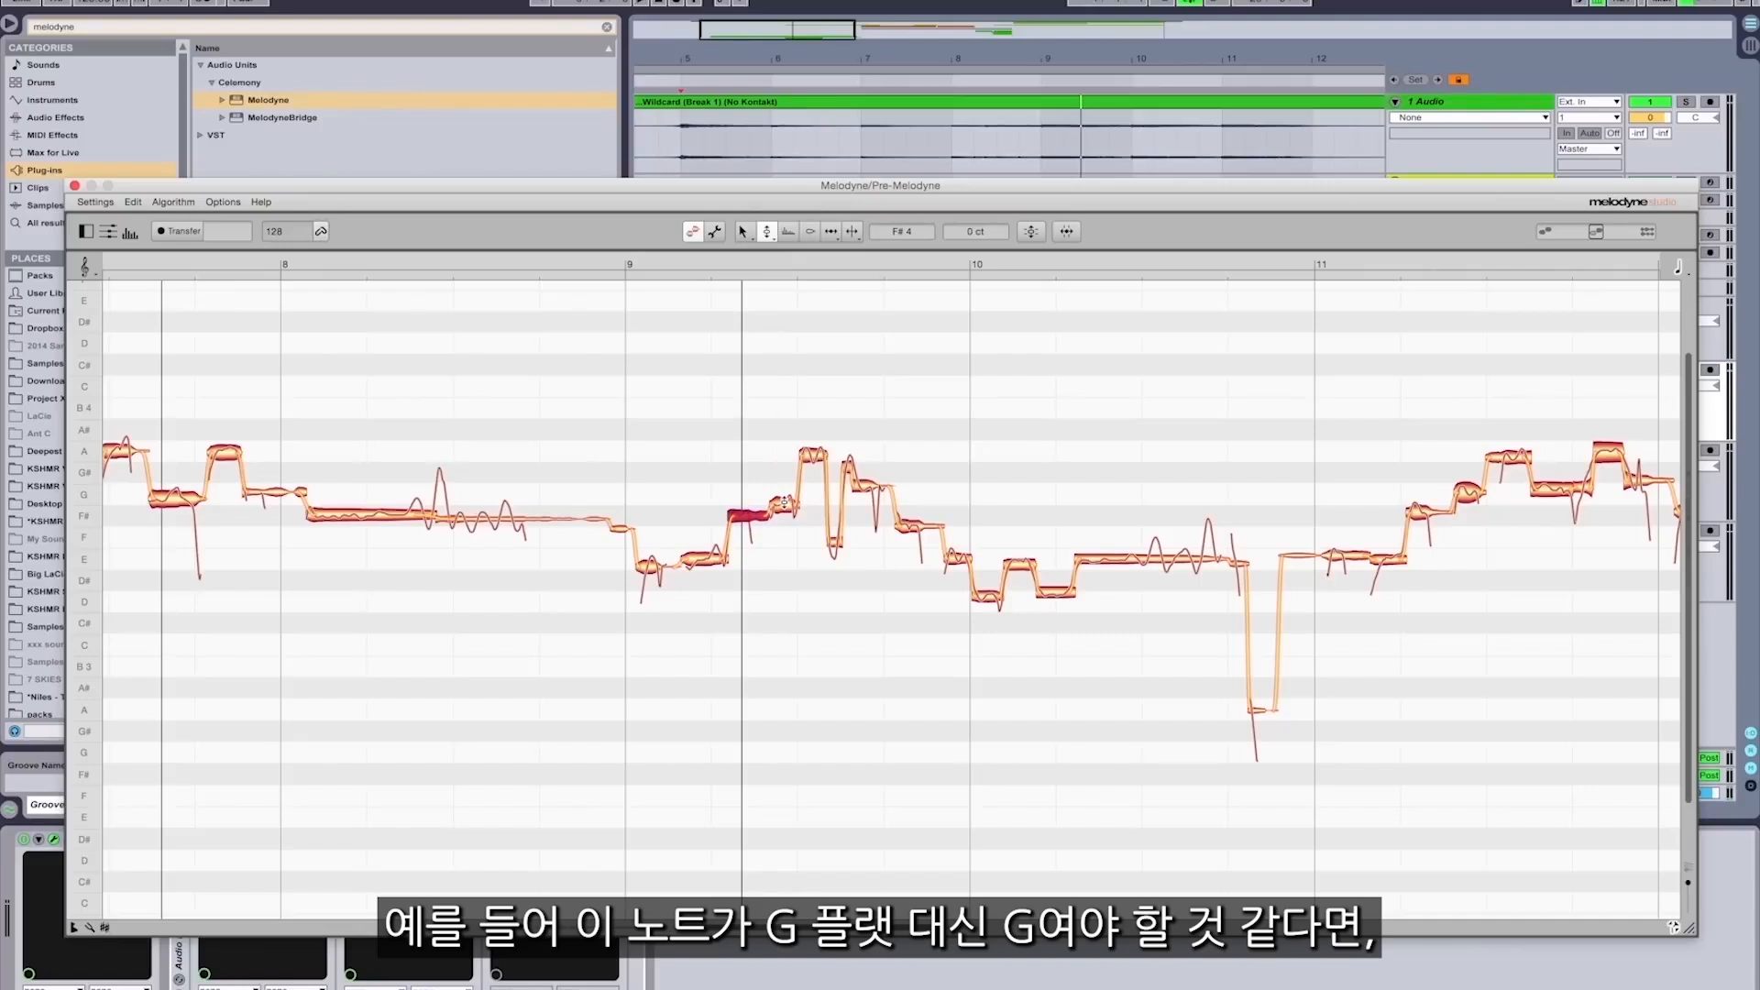
left_click(782, 507)
left_click_drag(782, 507, 786, 498)
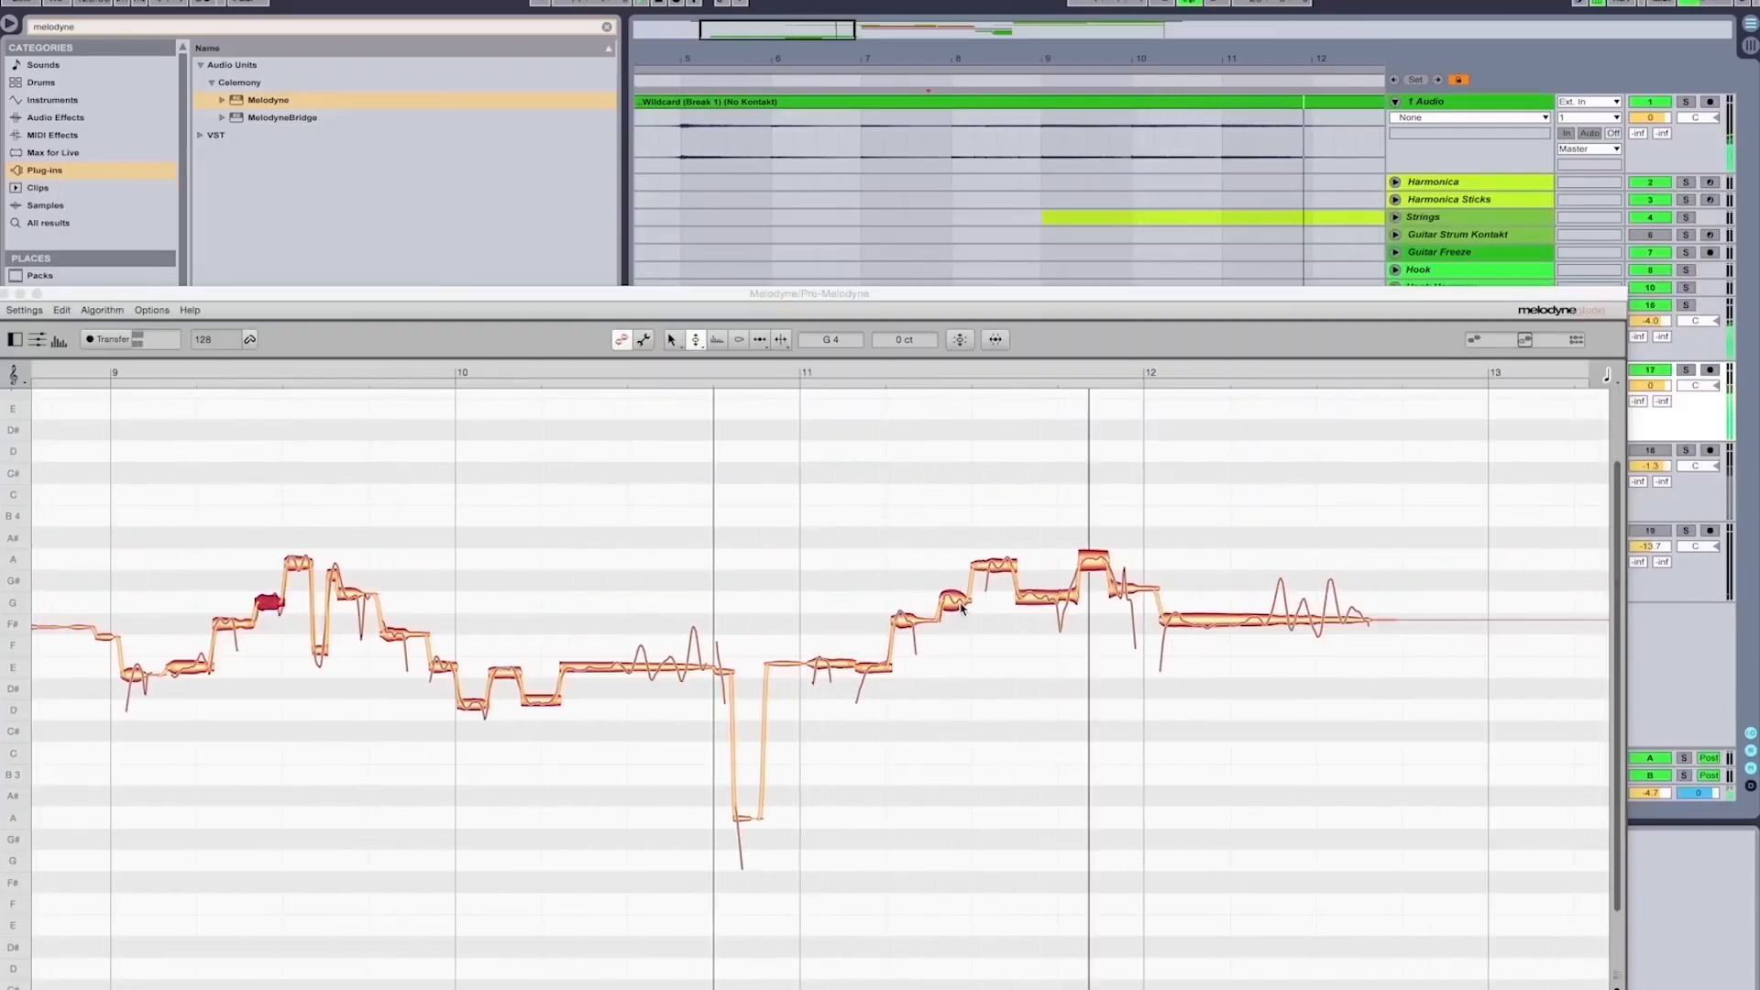
Step: Centre the rising notes in bar 11 on their semitones, including the F#4 and G4 notes
left_click(954, 604)
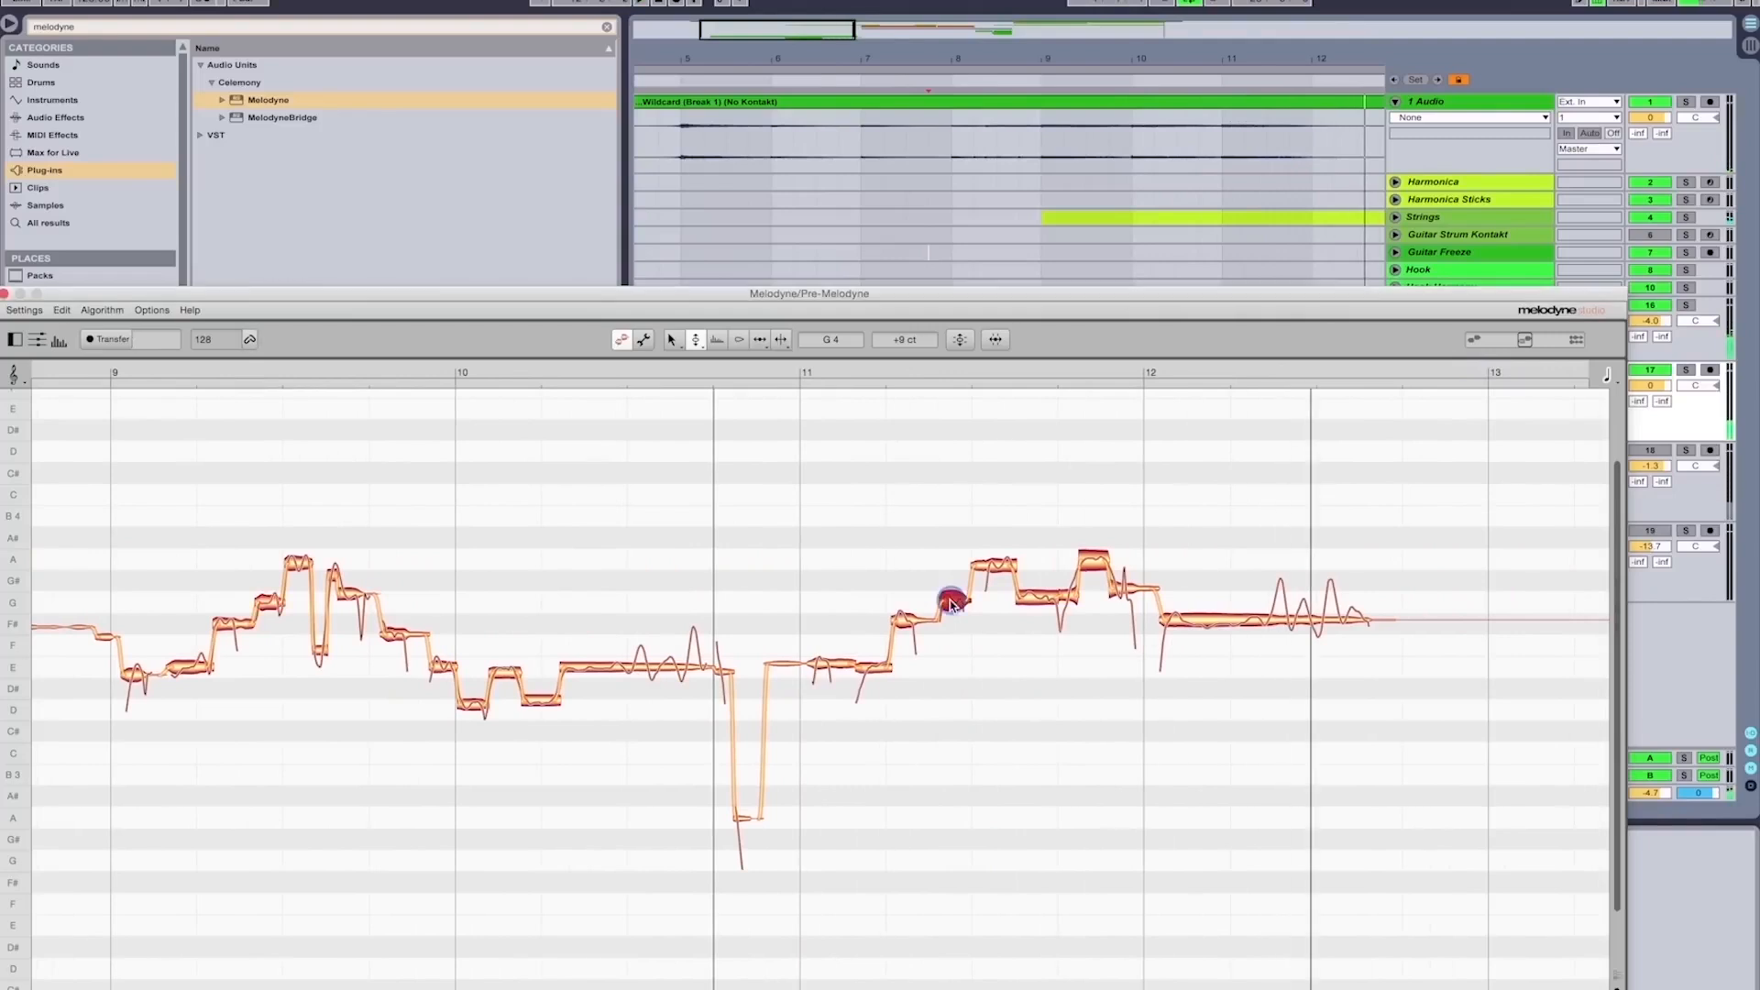
double_click(950, 604)
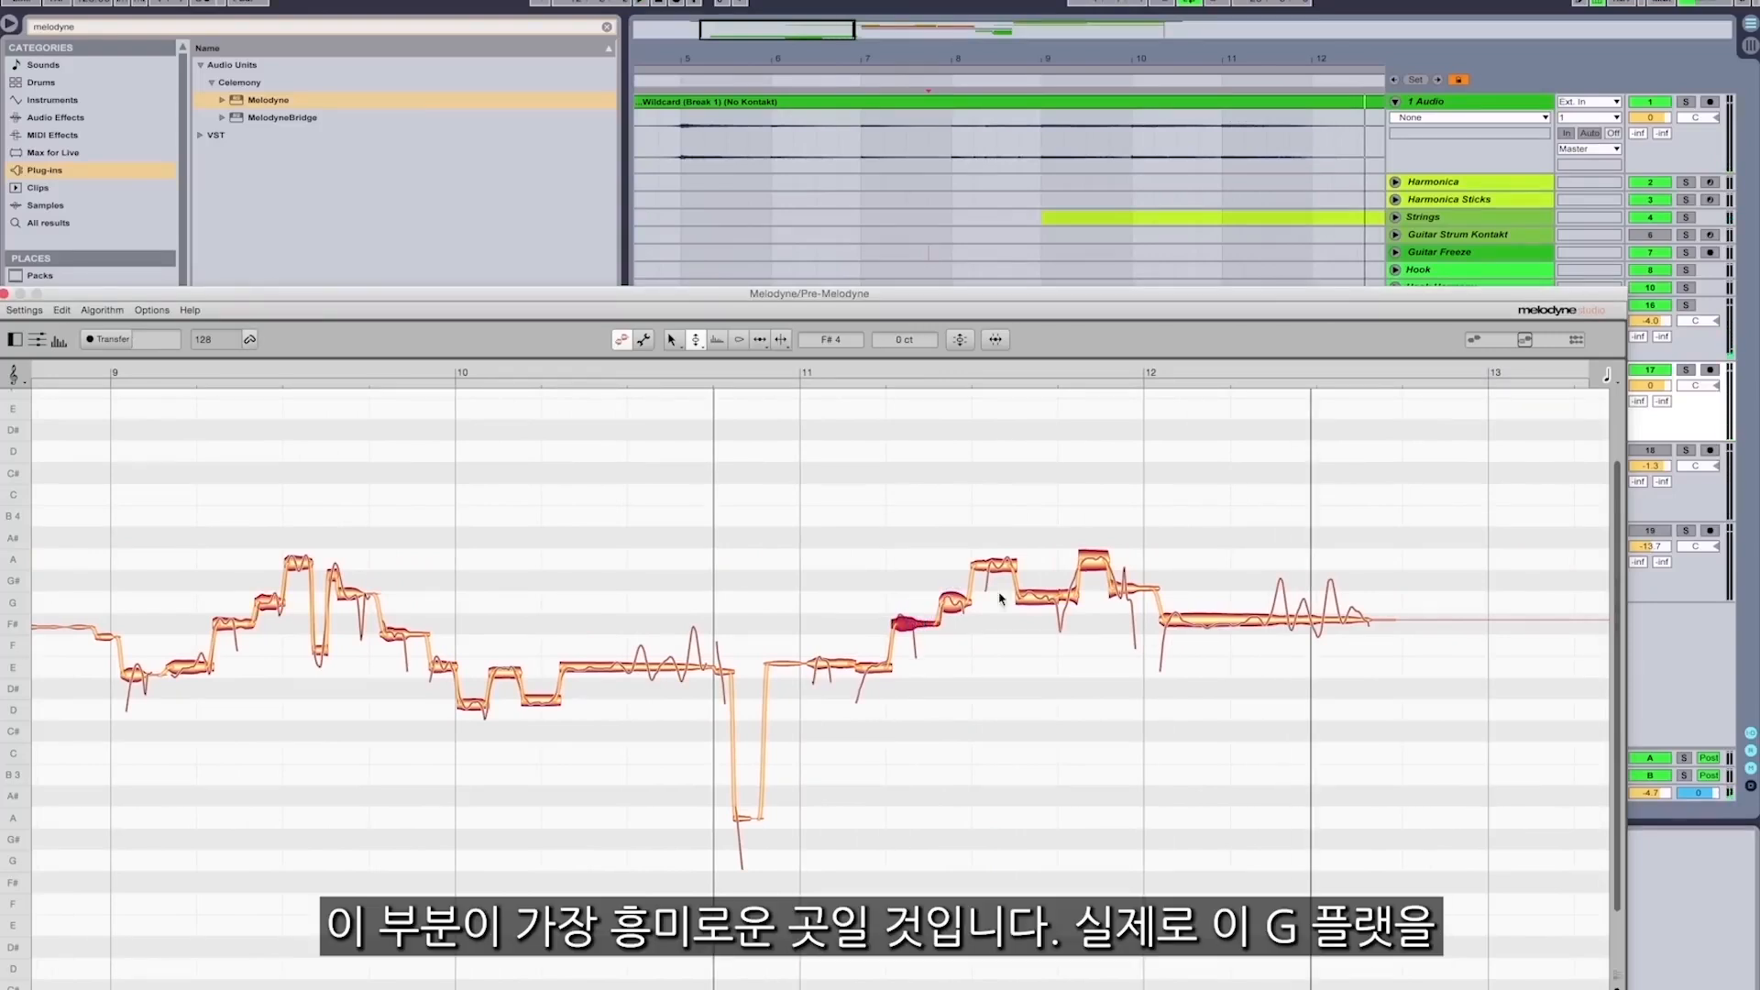
left_click(1133, 588)
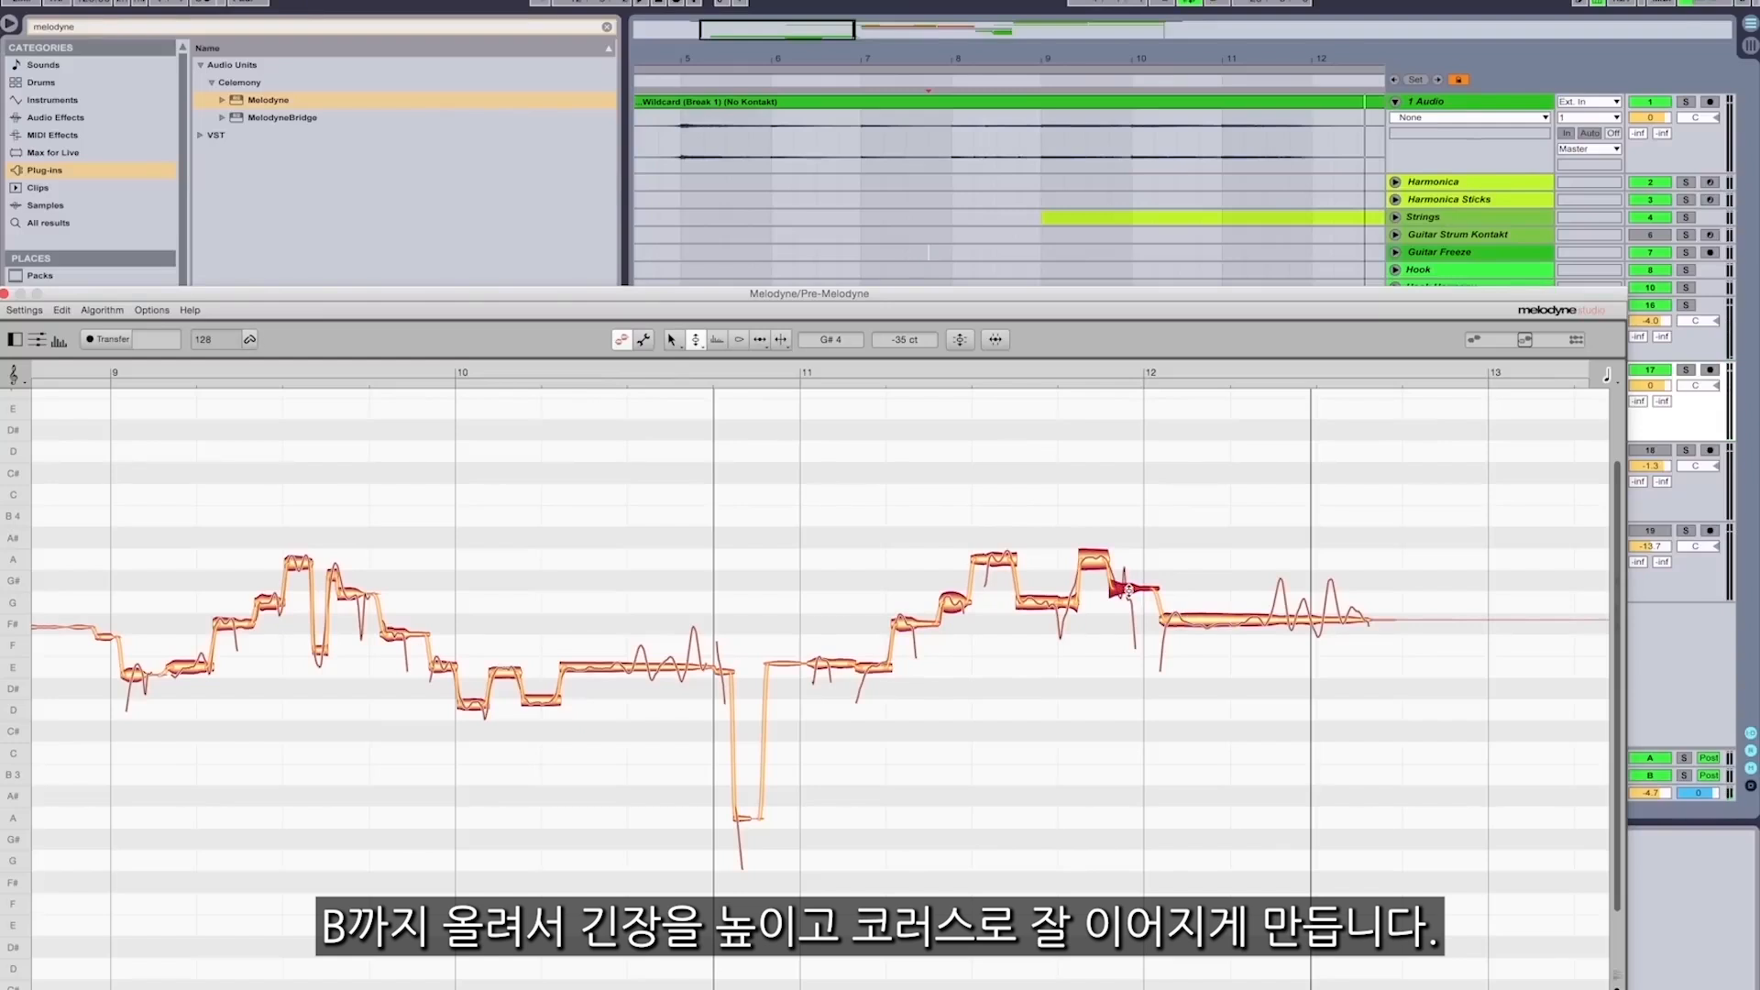
scroll(1202, 251, "right", 3)
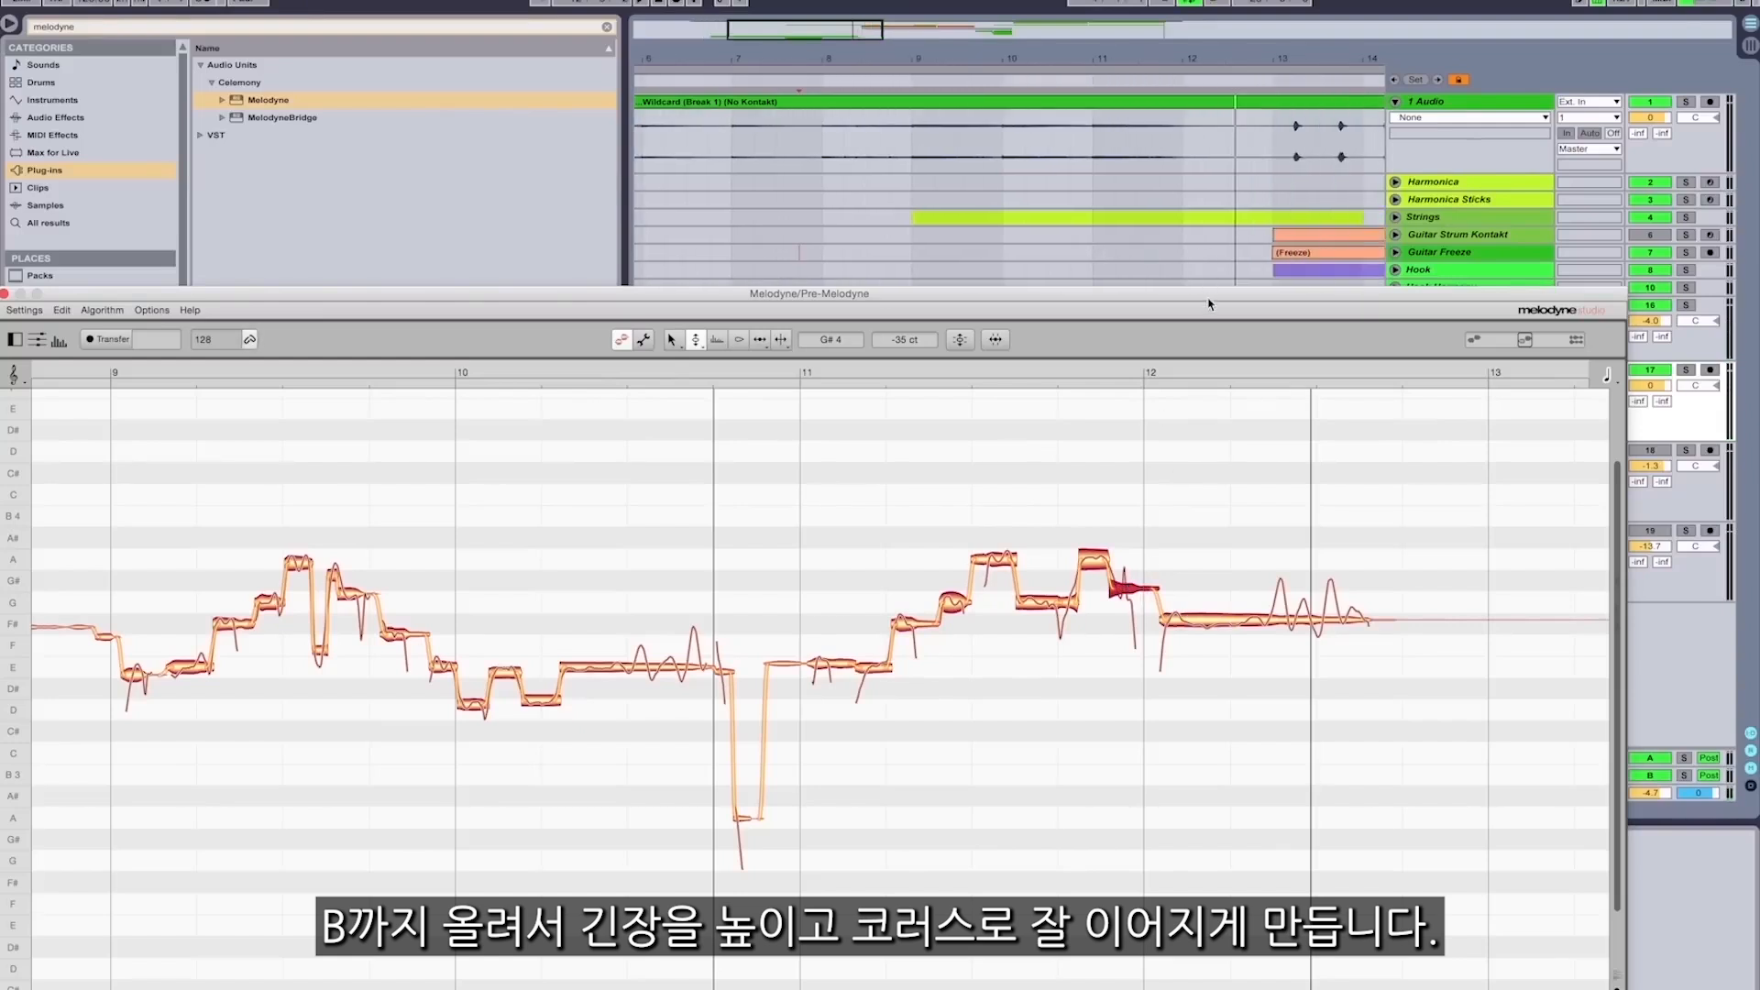
Step: Raise the long final note at bar 12 to B4, centre it, and return playback to bar 11 to hear it
left_click_drag(1209, 295, 1148, 398)
scroll(1169, 366, "right", 1)
scroll(1169, 365, "right", 1)
left_click_drag(1129, 722, 1141, 618)
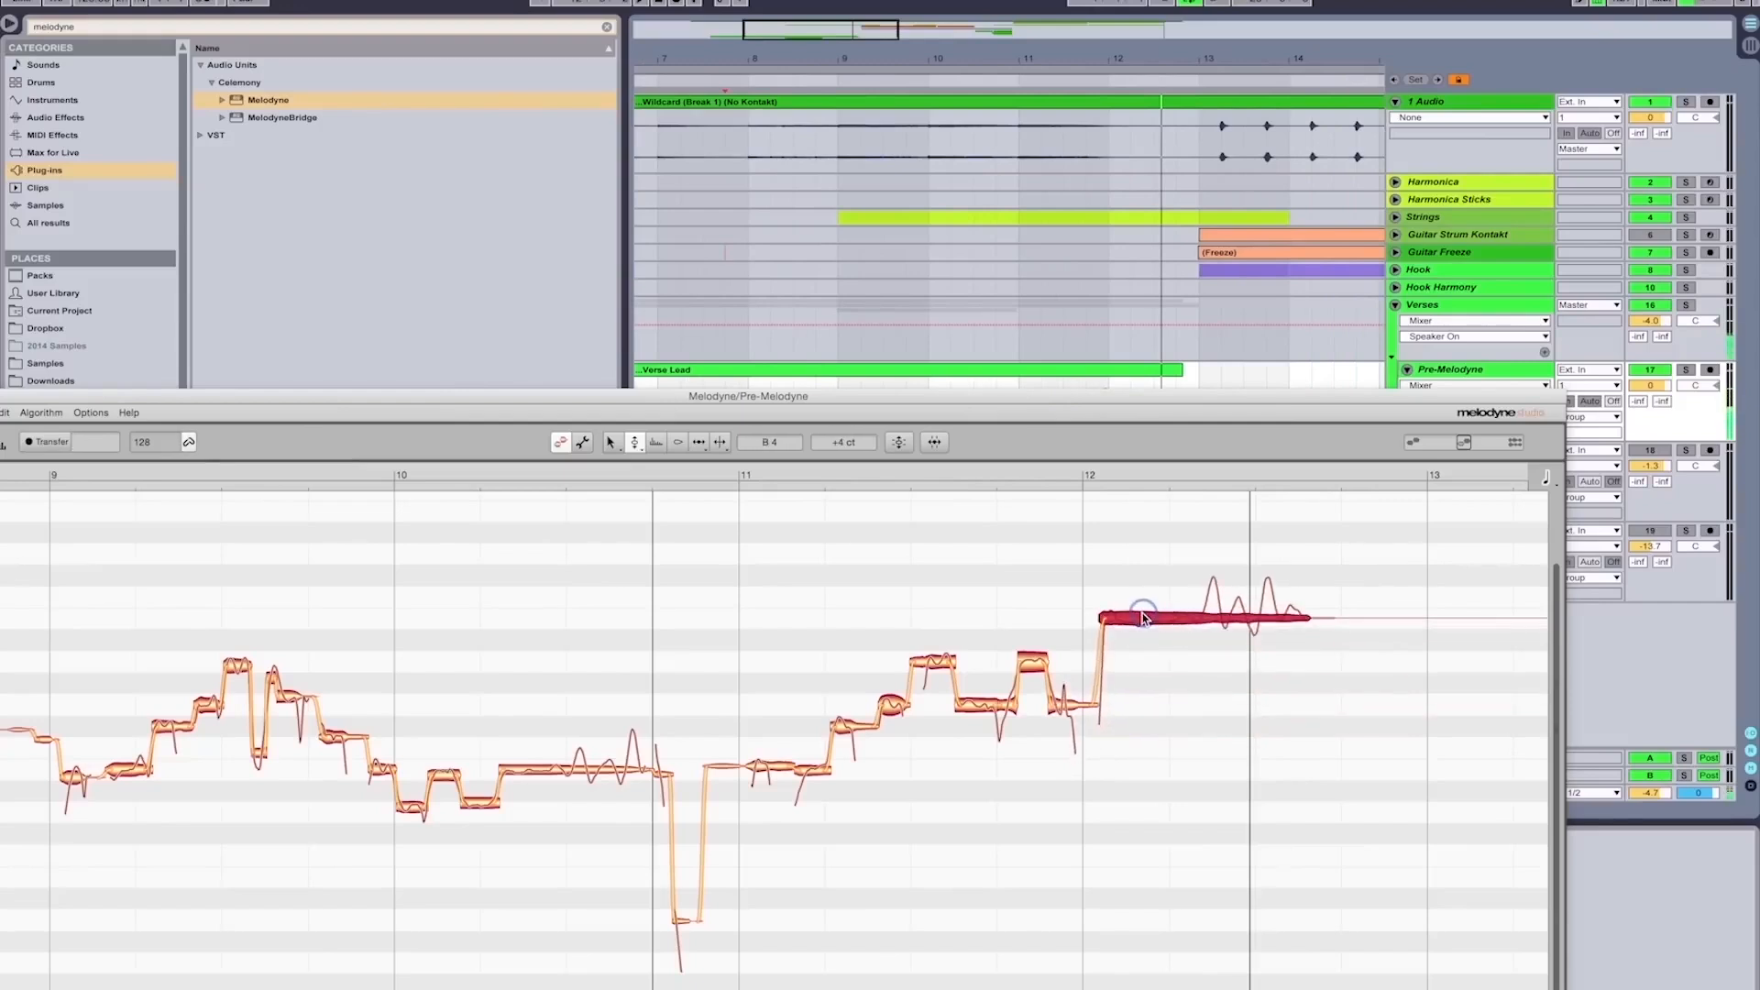
left_click(1019, 82)
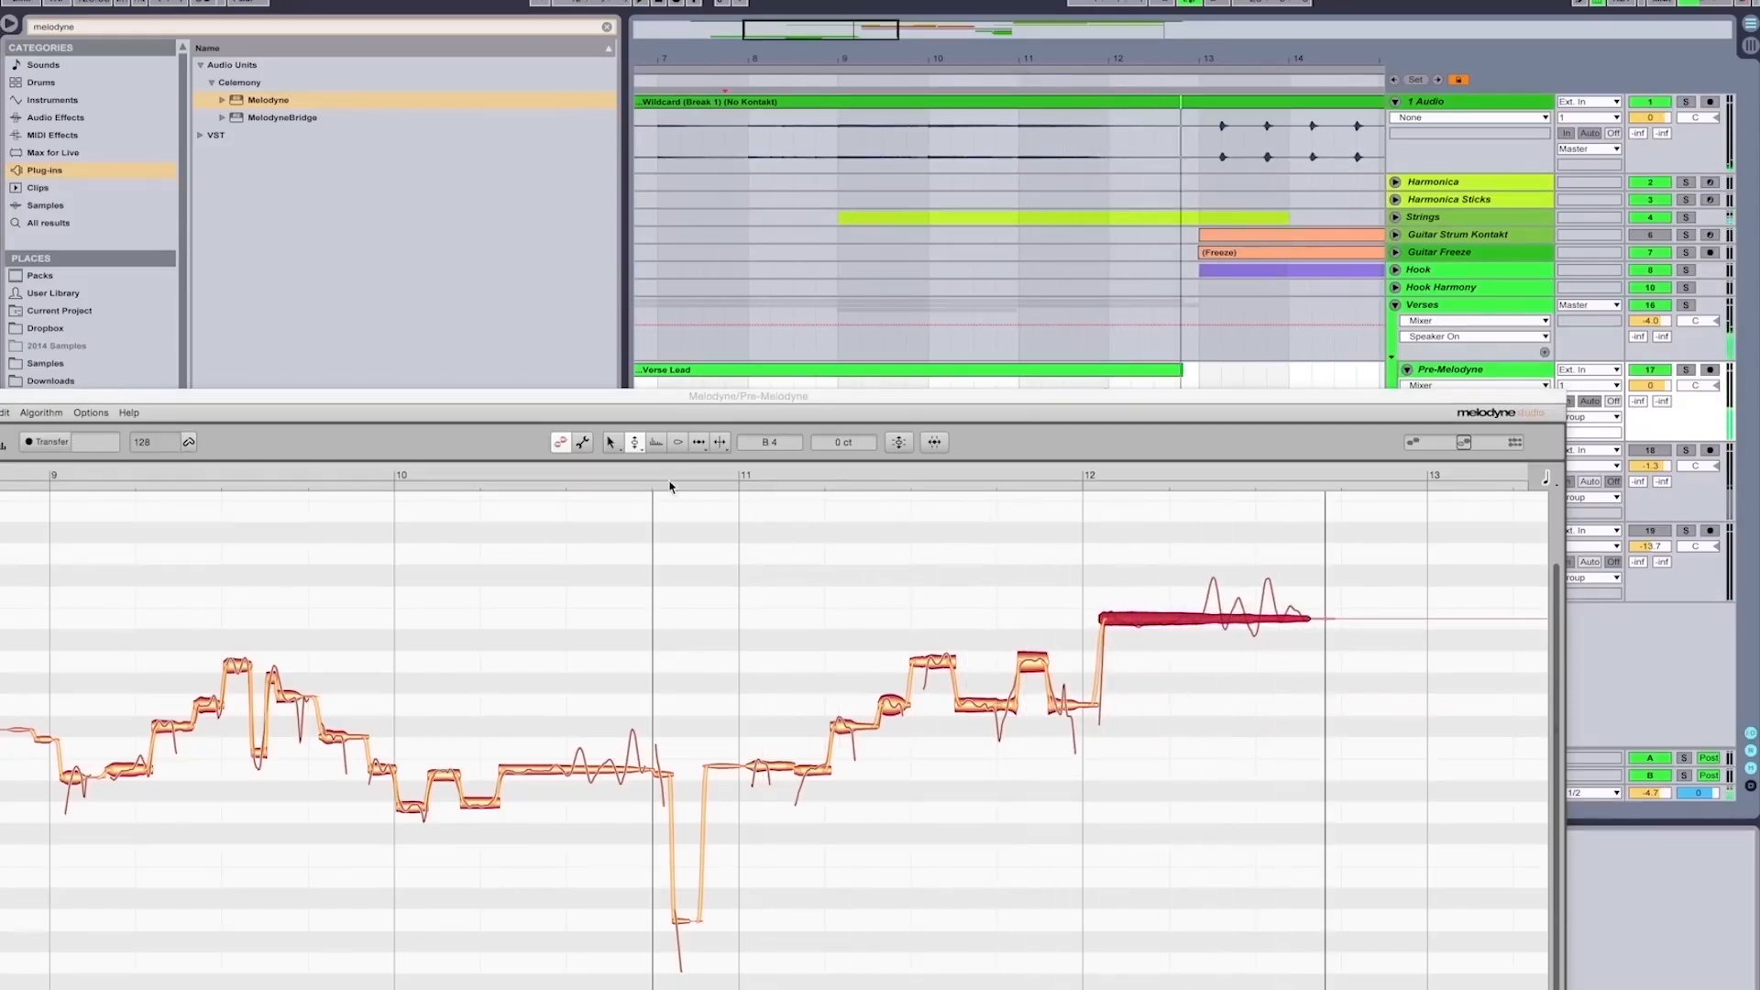
Step: Play the phrase from bar 11 and split the long B4 note a short way after its start
left_click(720, 444)
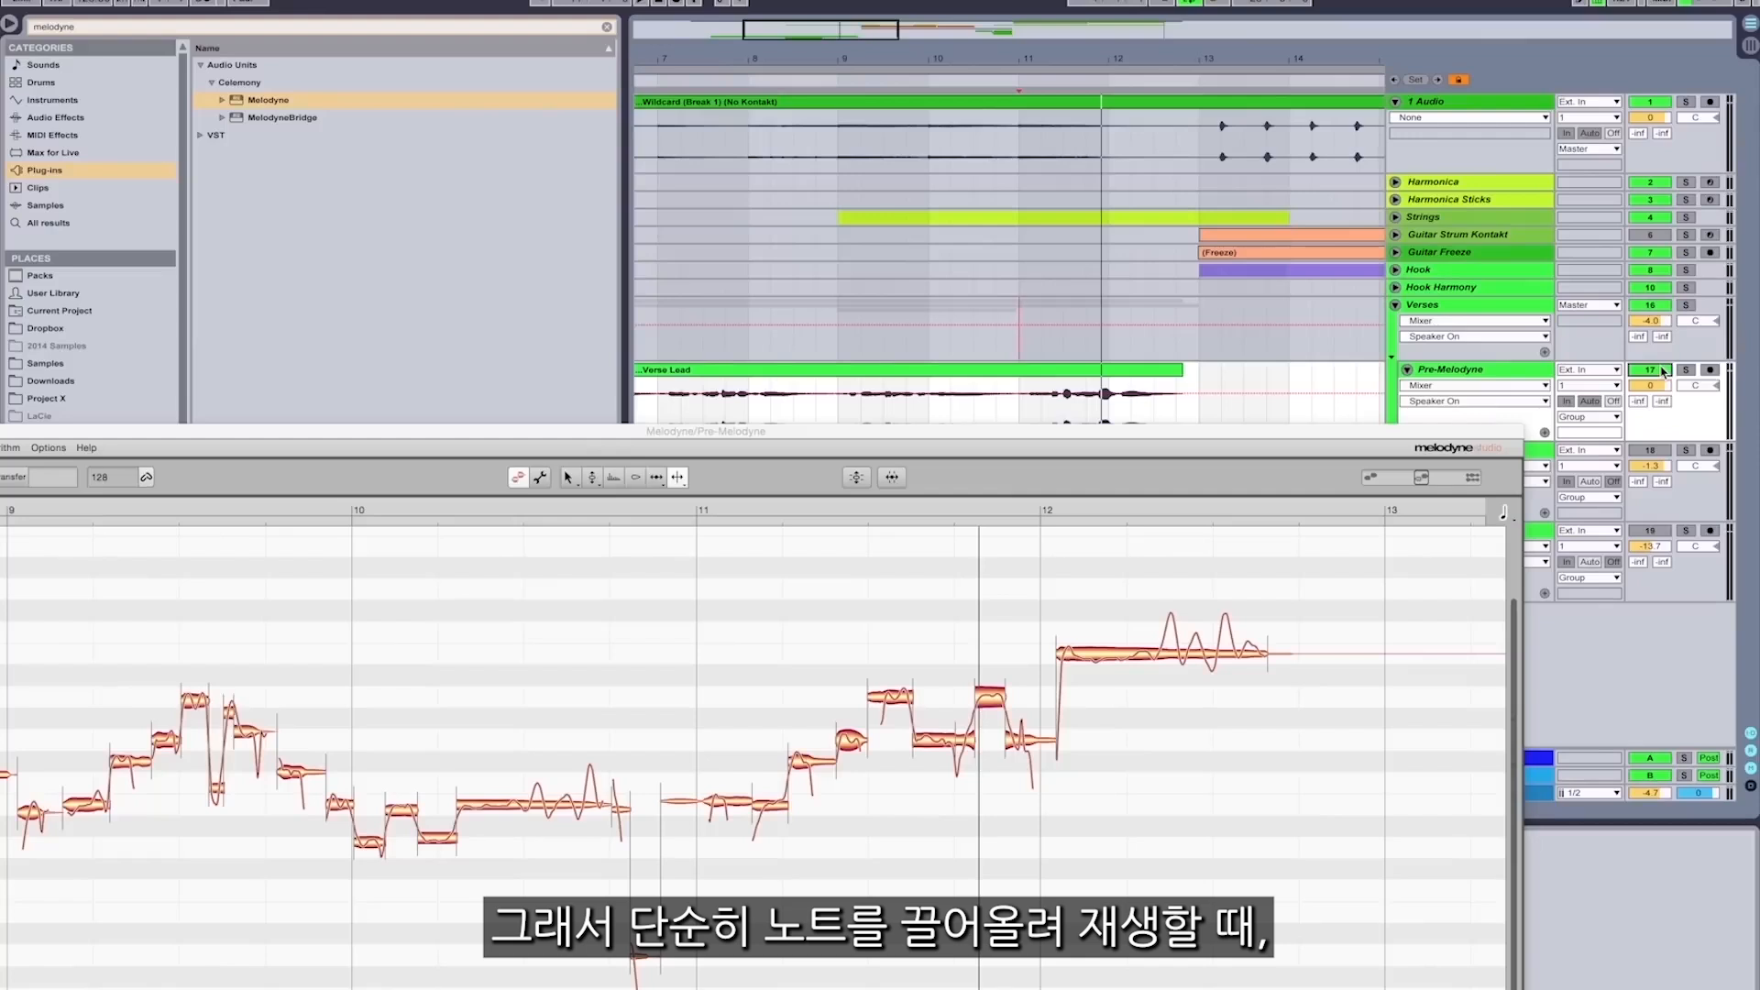
key("space")
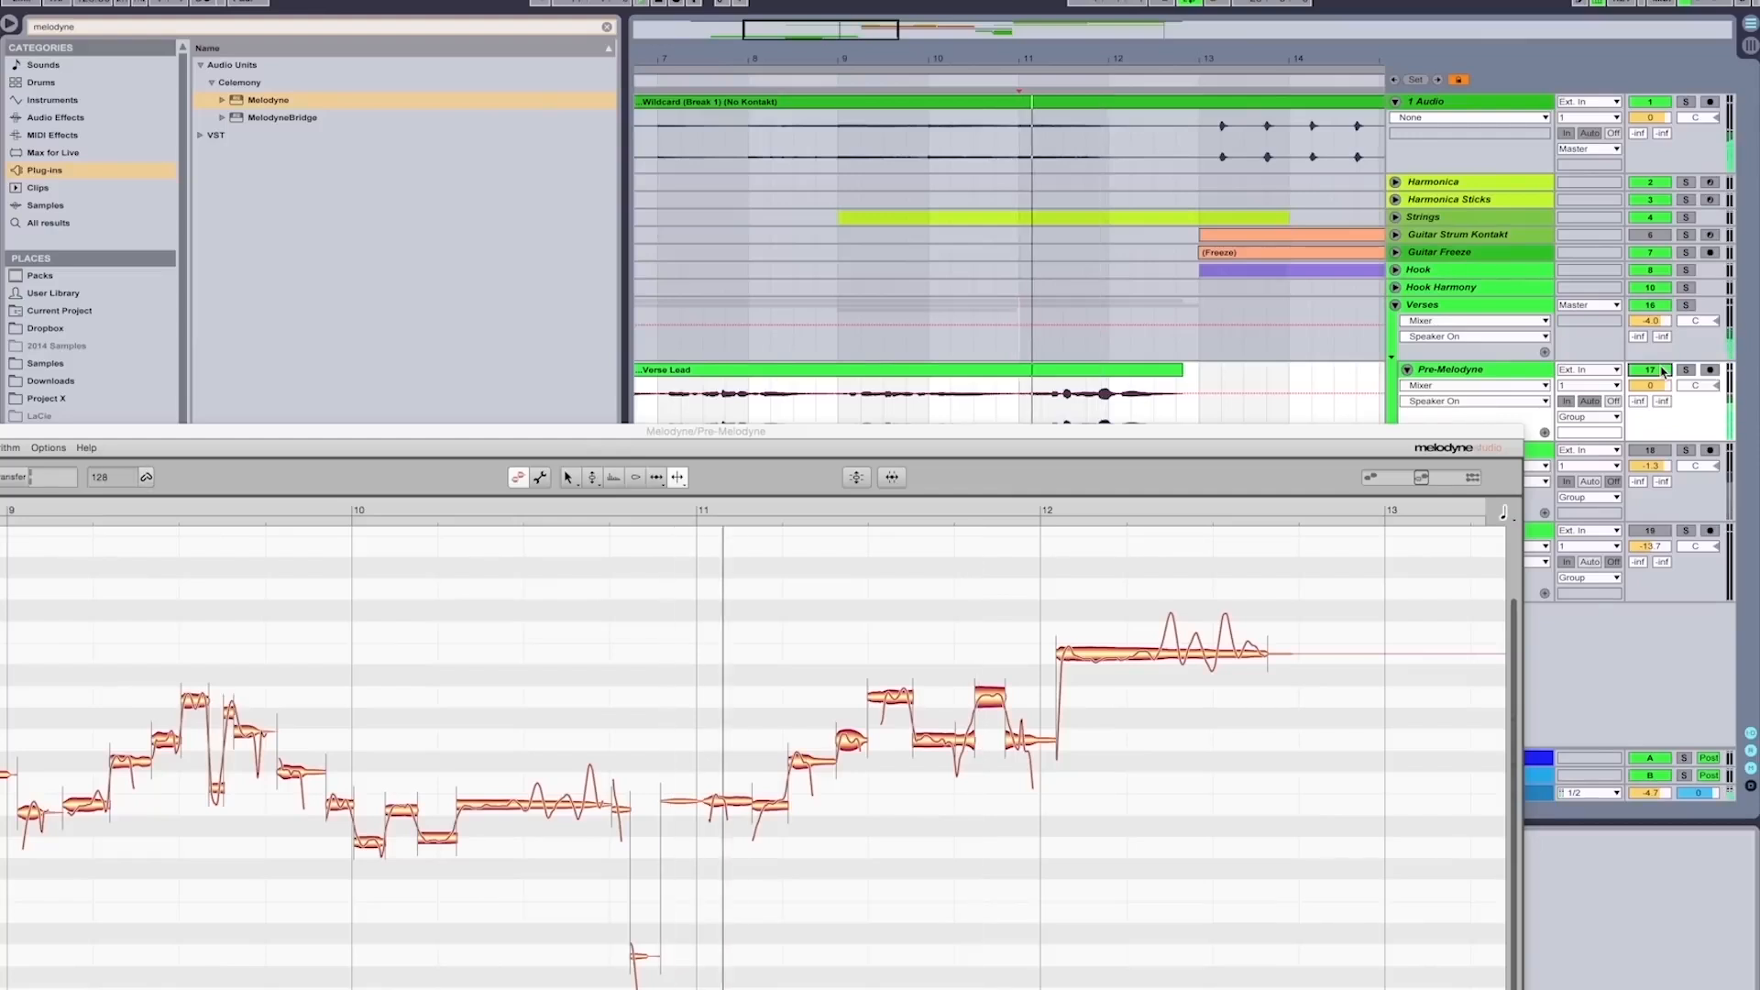
left_click(1119, 656)
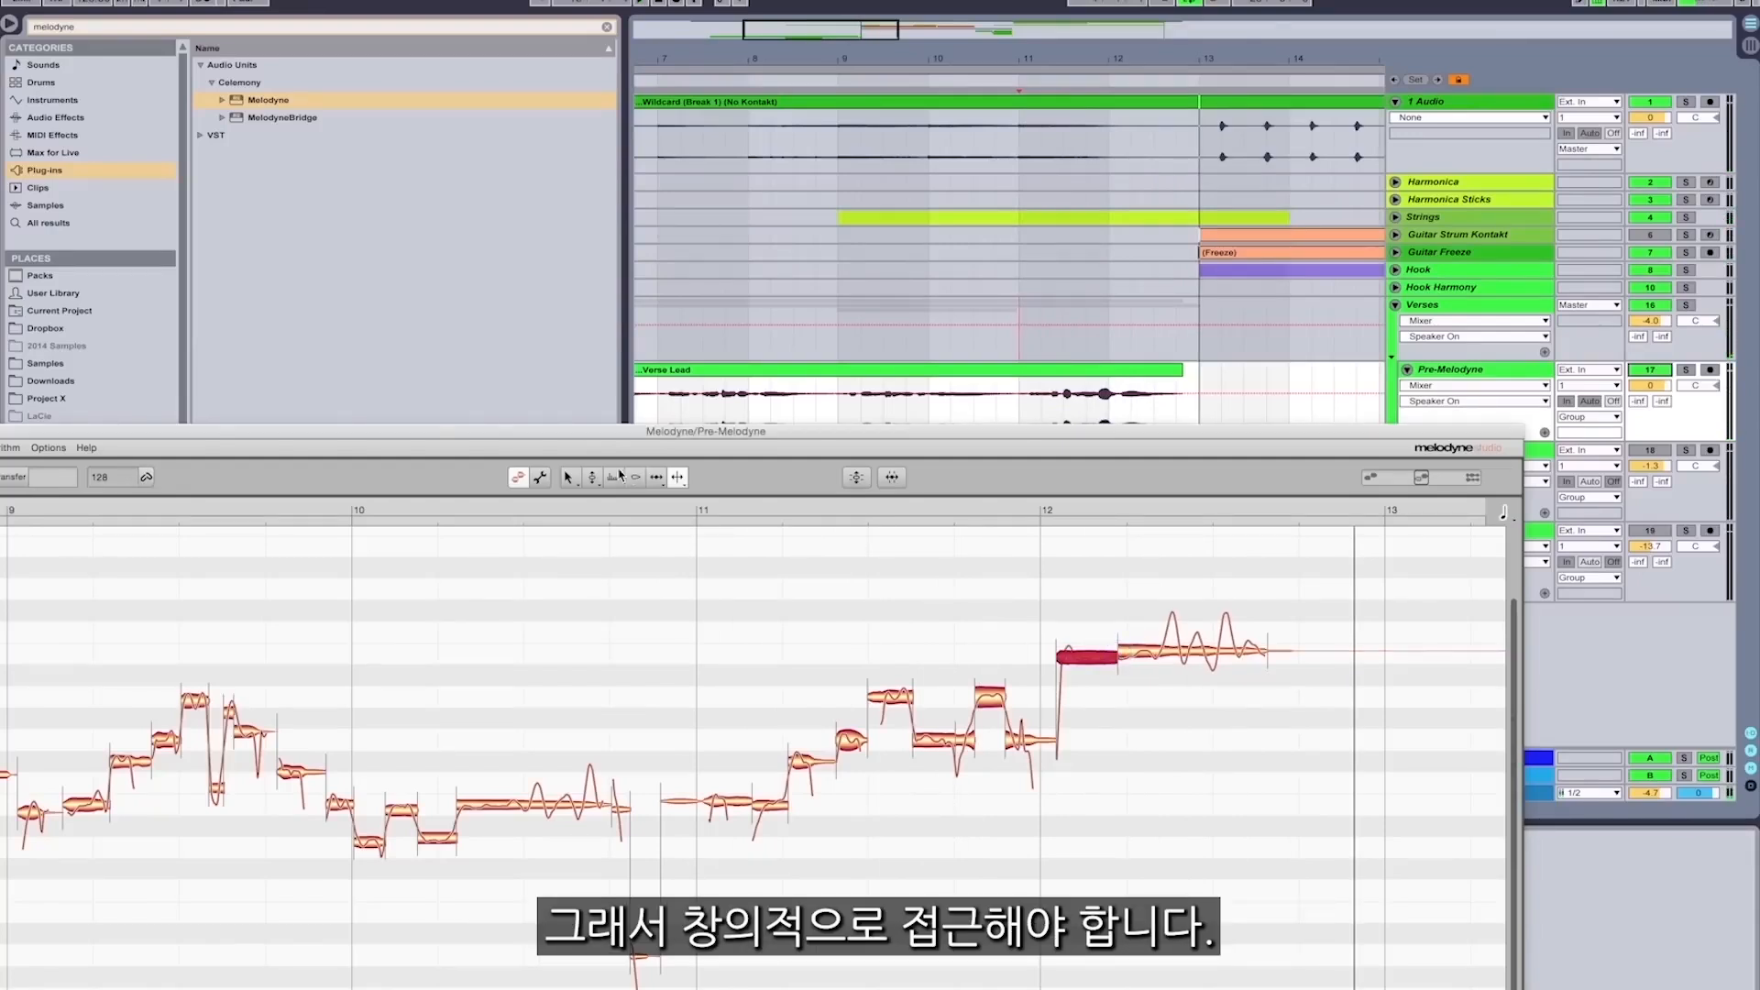
Step: Lengthen the pitch transition from the G4 note into the first B4 part, and play the result
left_click(592, 479)
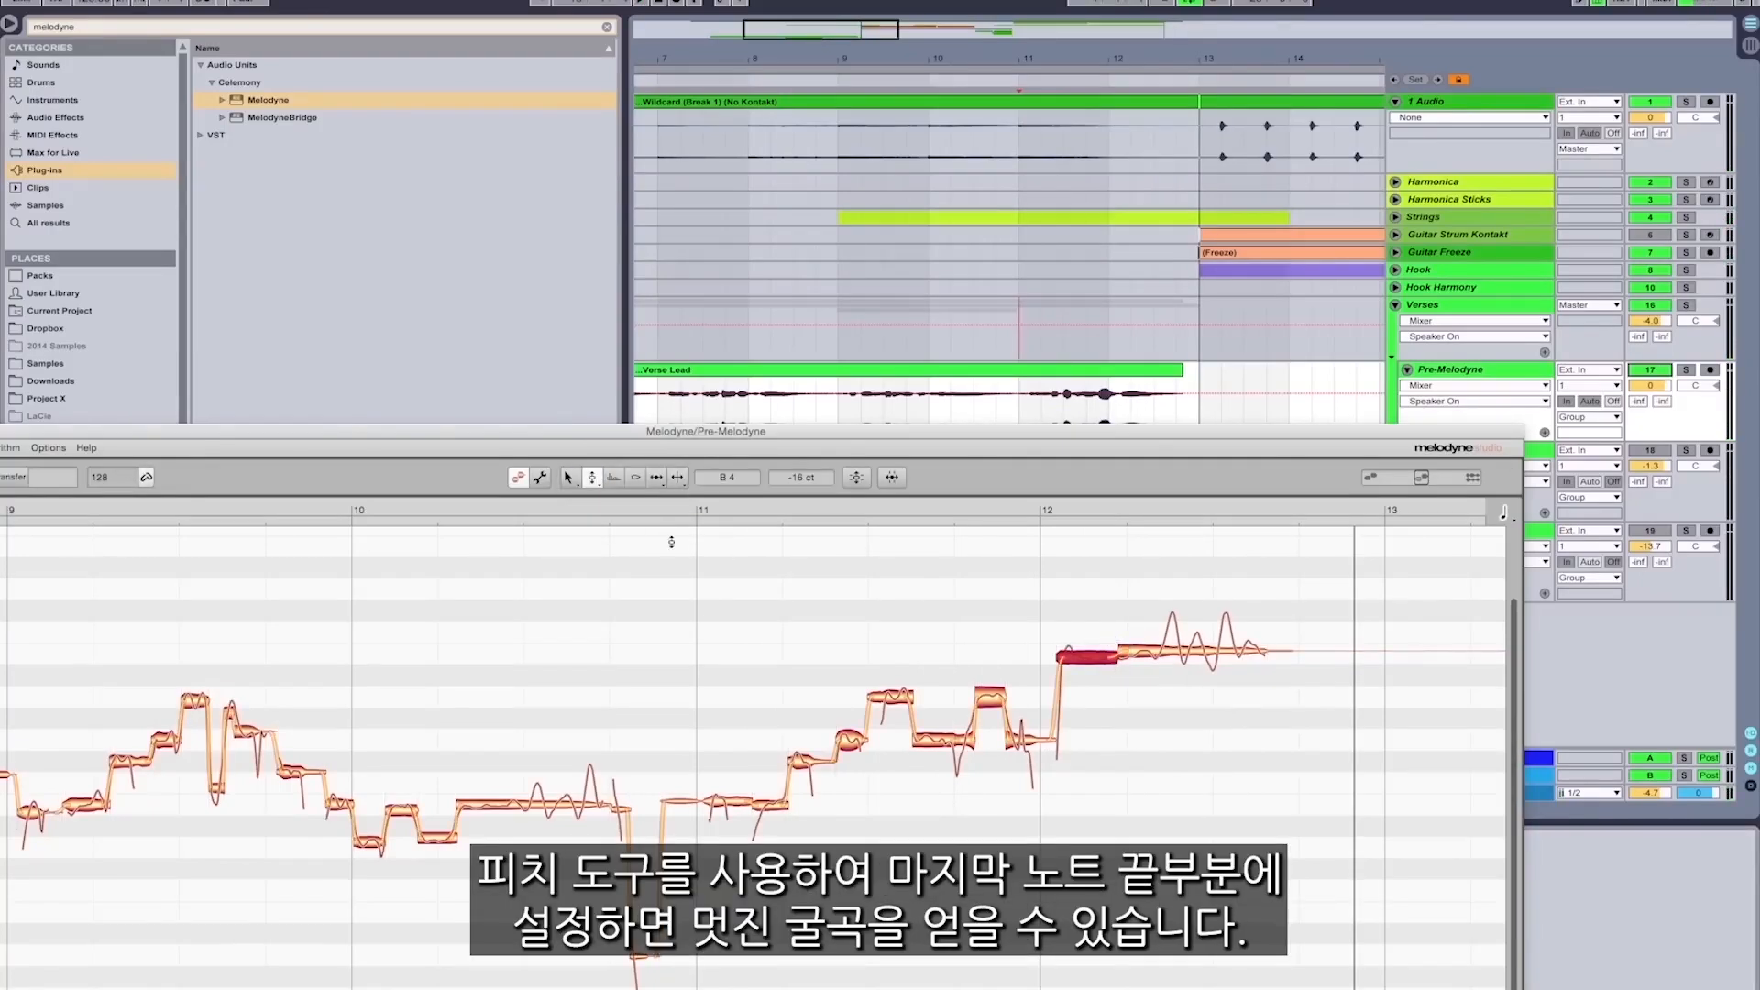
left_click_drag(1048, 736, 1067, 657)
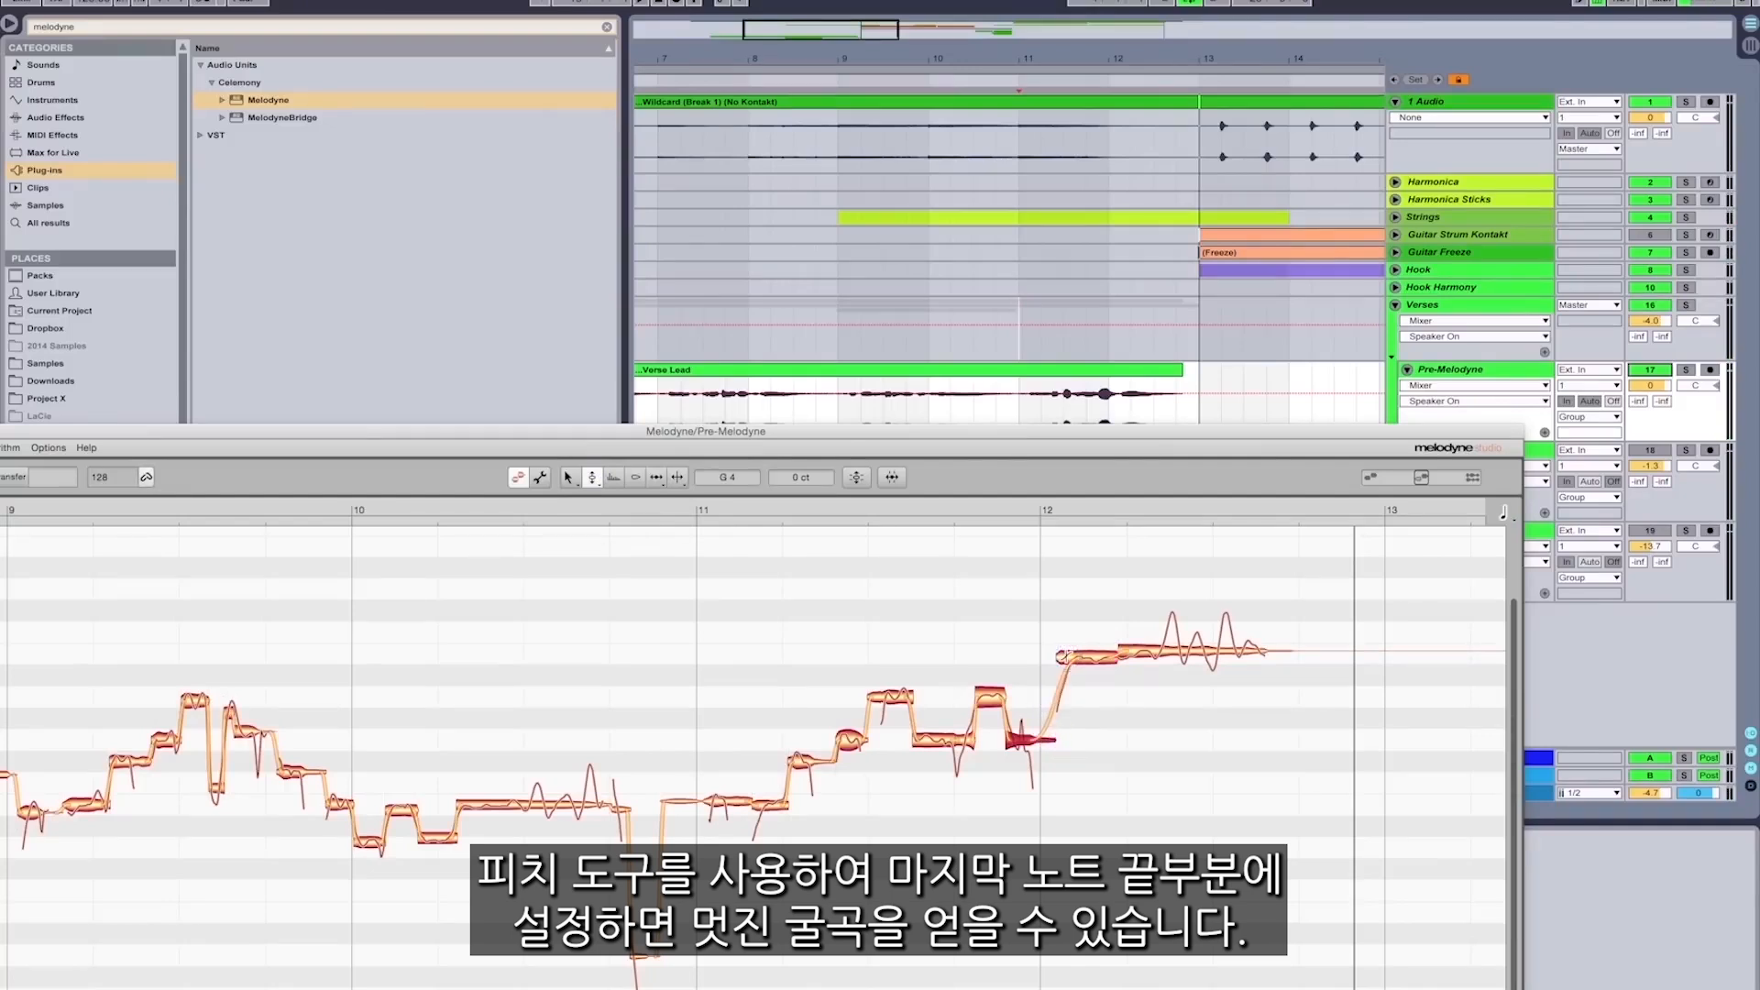
key("space")
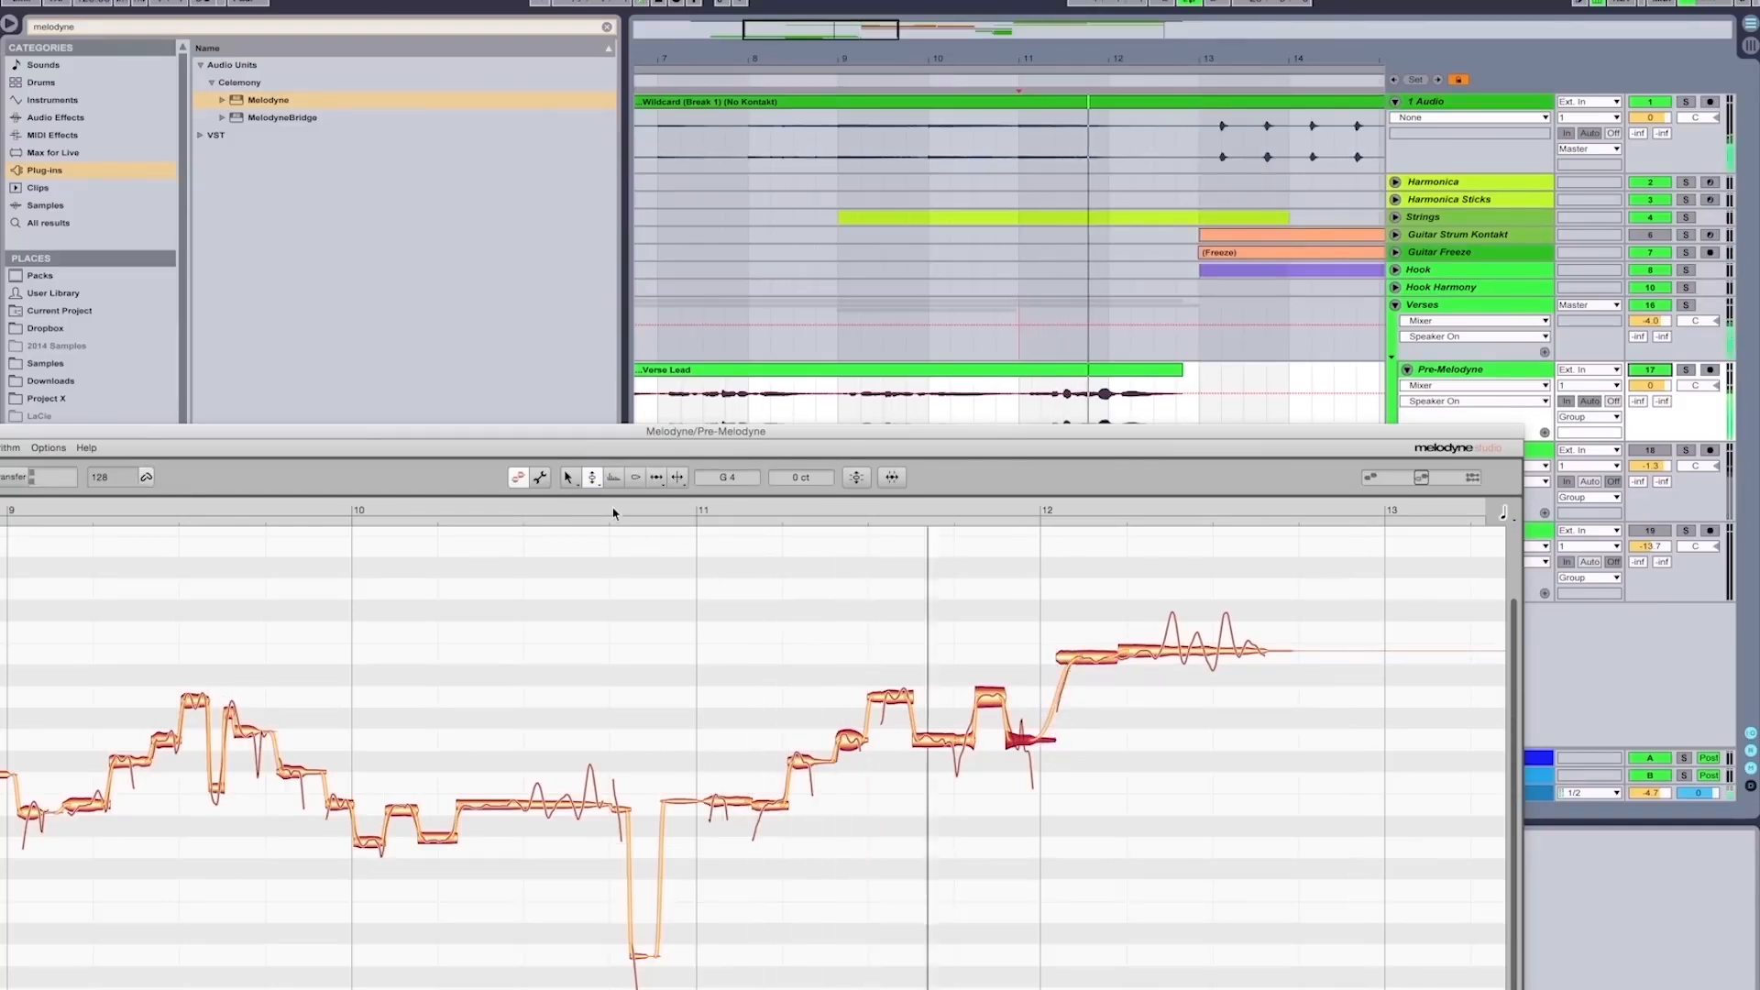
Step: Move the split in the final note earlier, lower its short first part to A4 as a passing note, and smooth the slide into B4
left_click(594, 481)
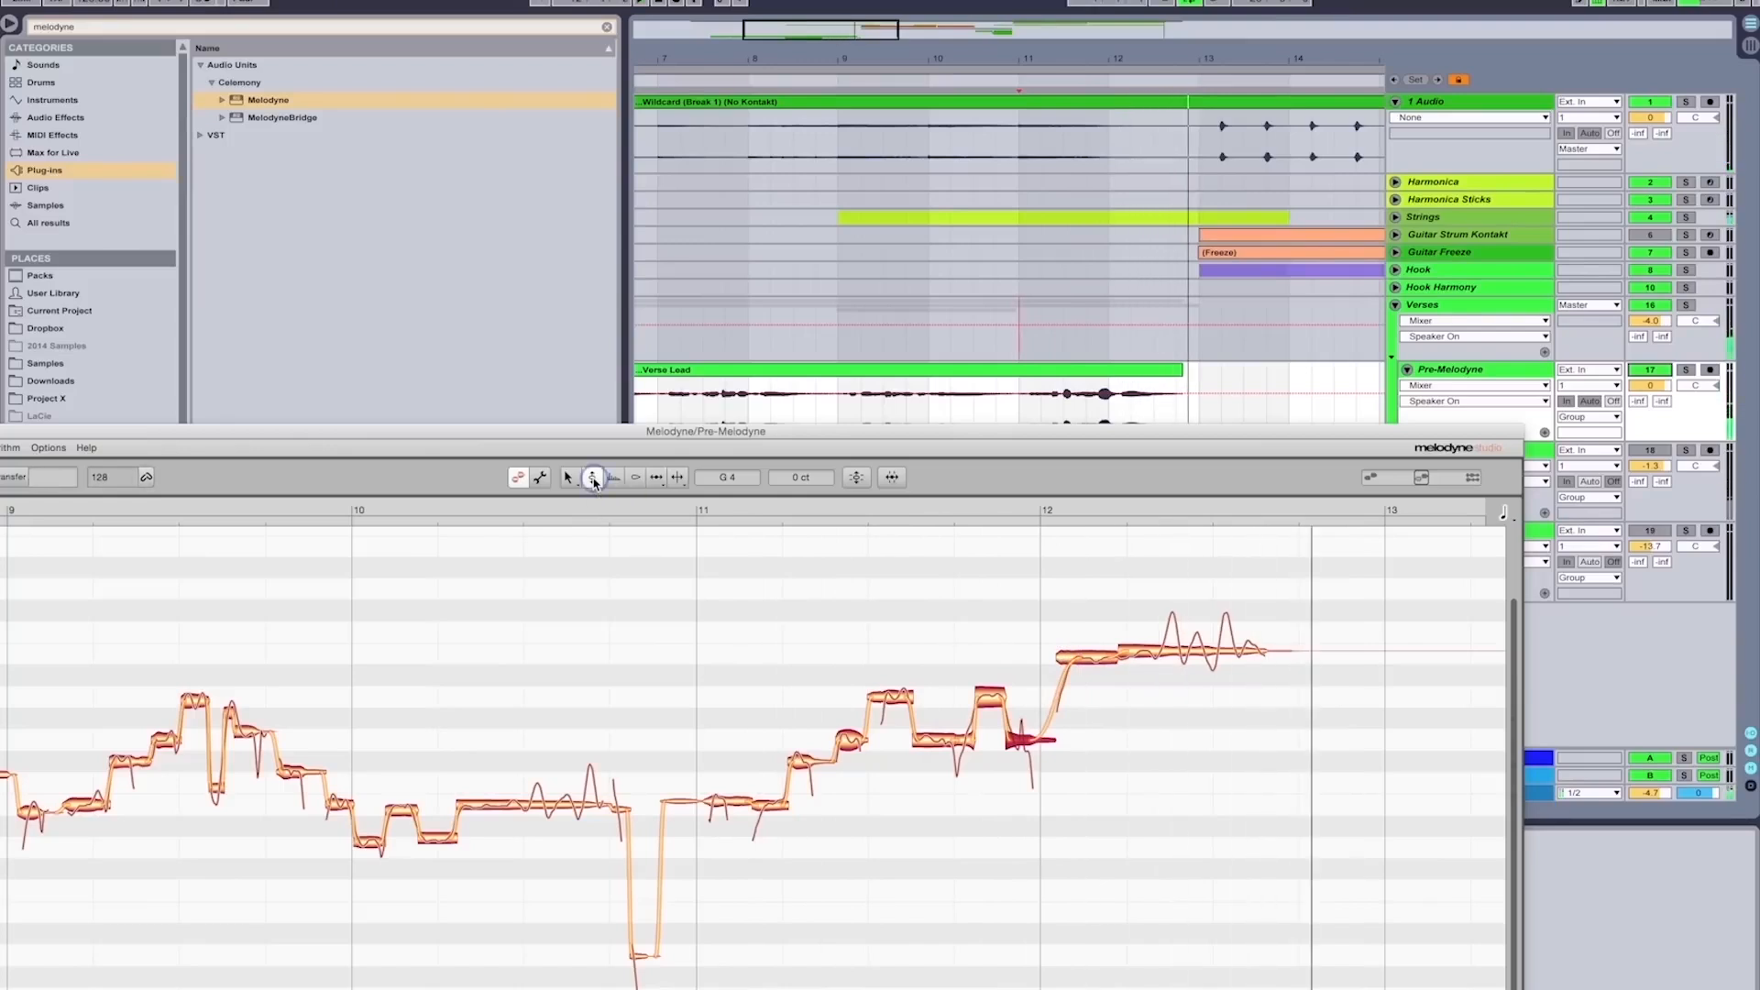
left_click(1104, 657)
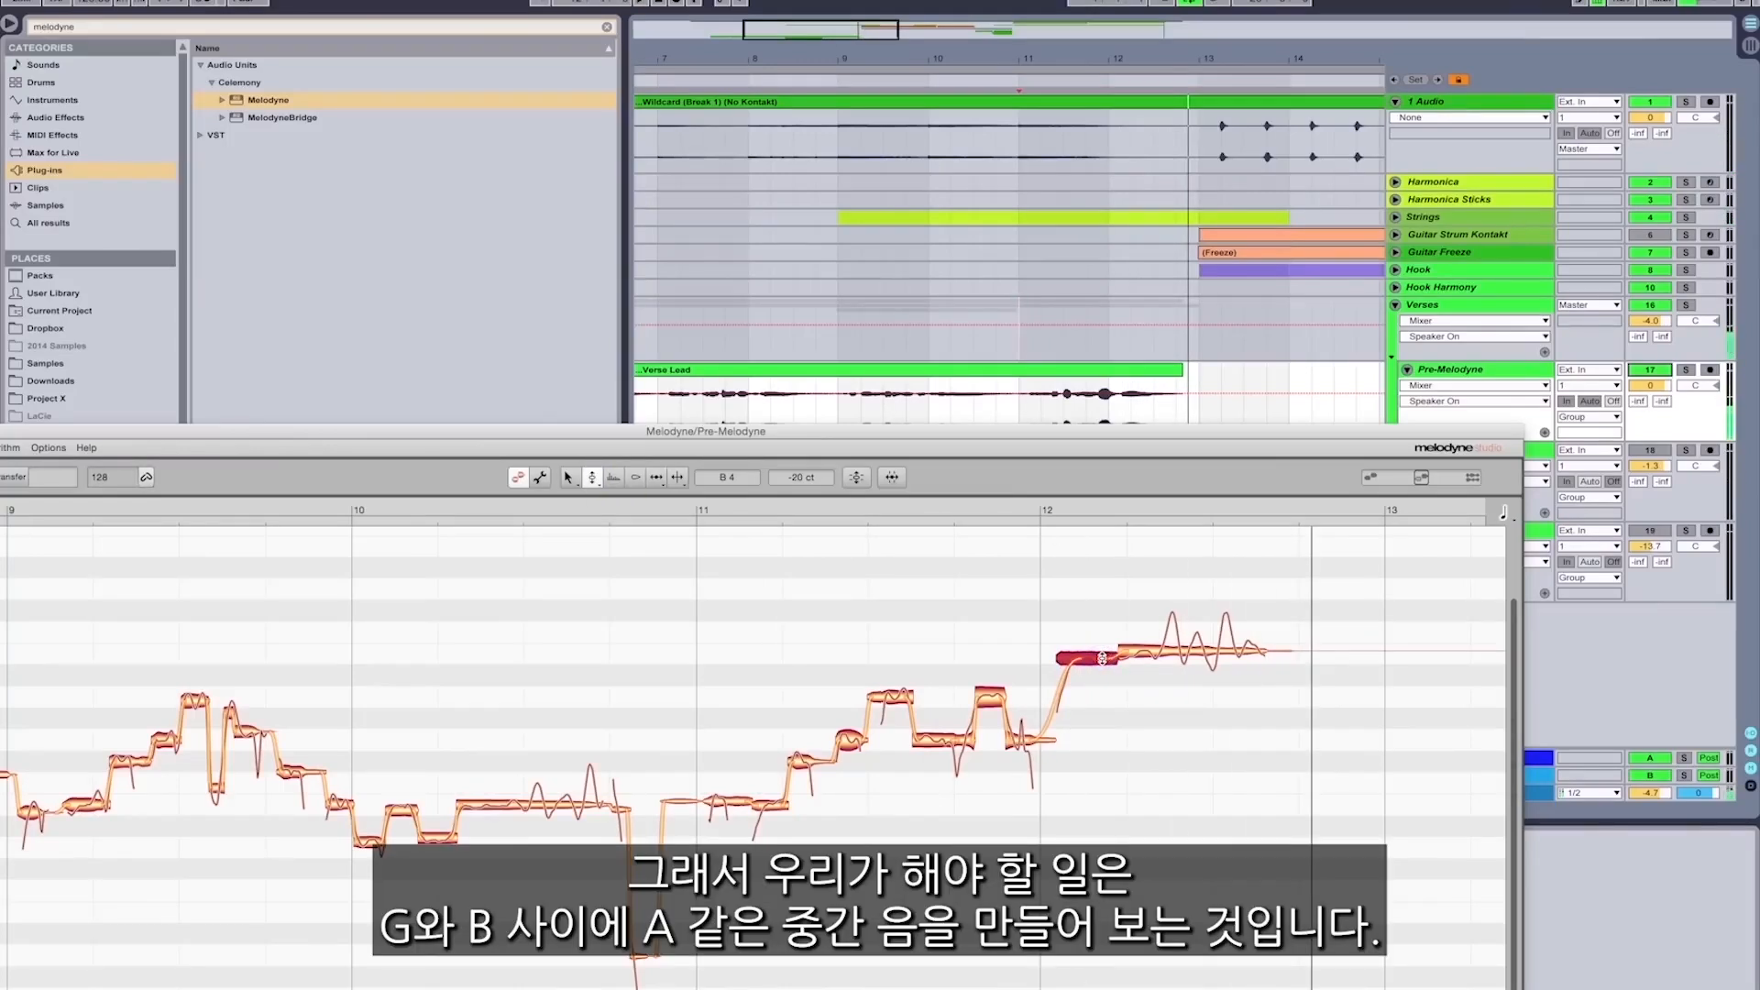
left_click(678, 479)
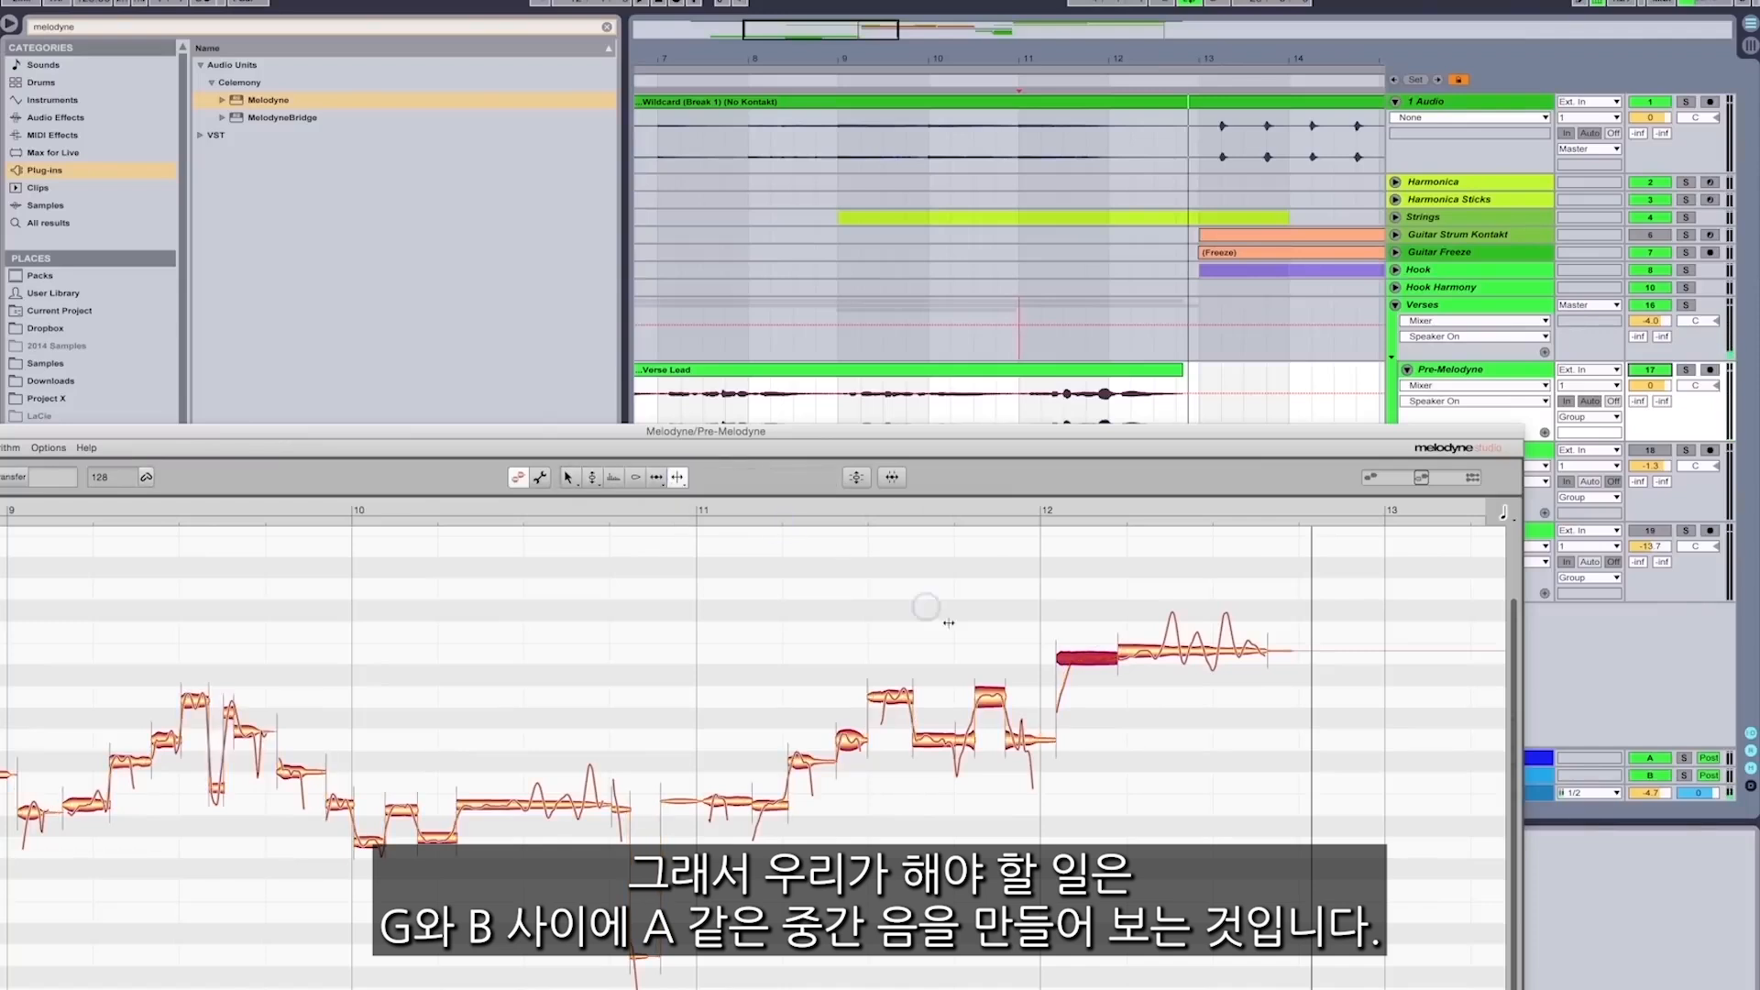
left_click_drag(1119, 662, 1081, 701)
left_click(596, 478)
key("space")
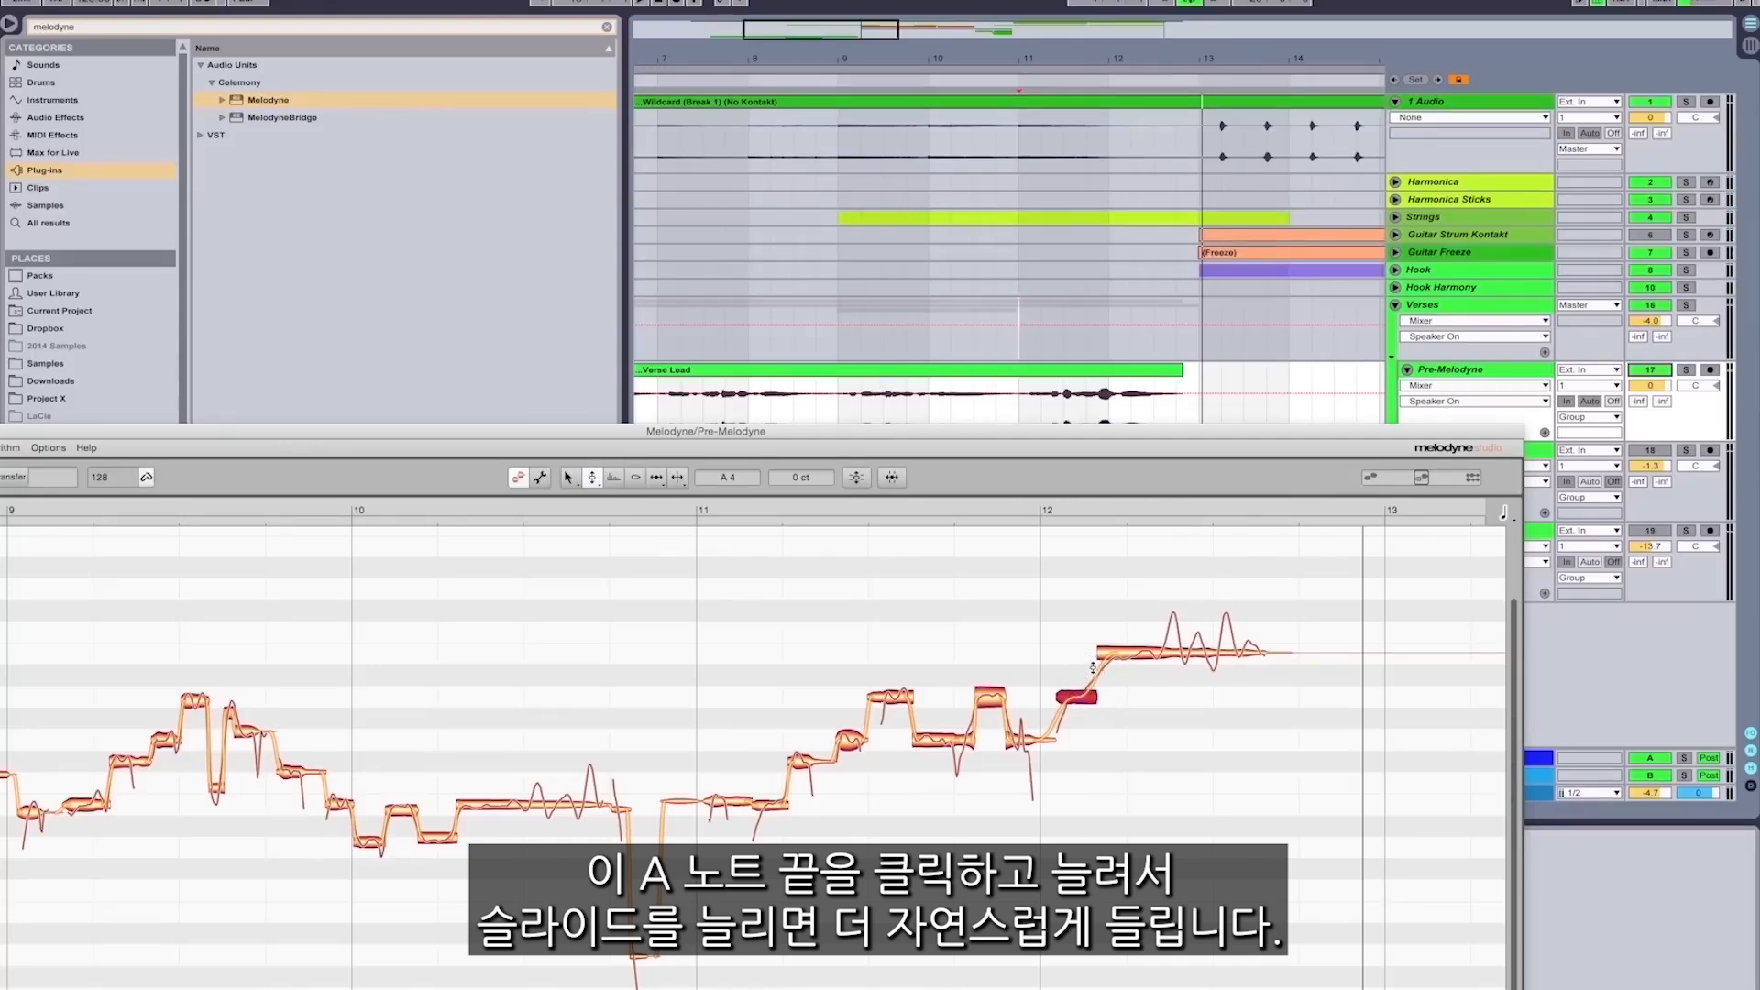
Step: Play the edited phrase ending and compare it with the soloed Lead track
key("space")
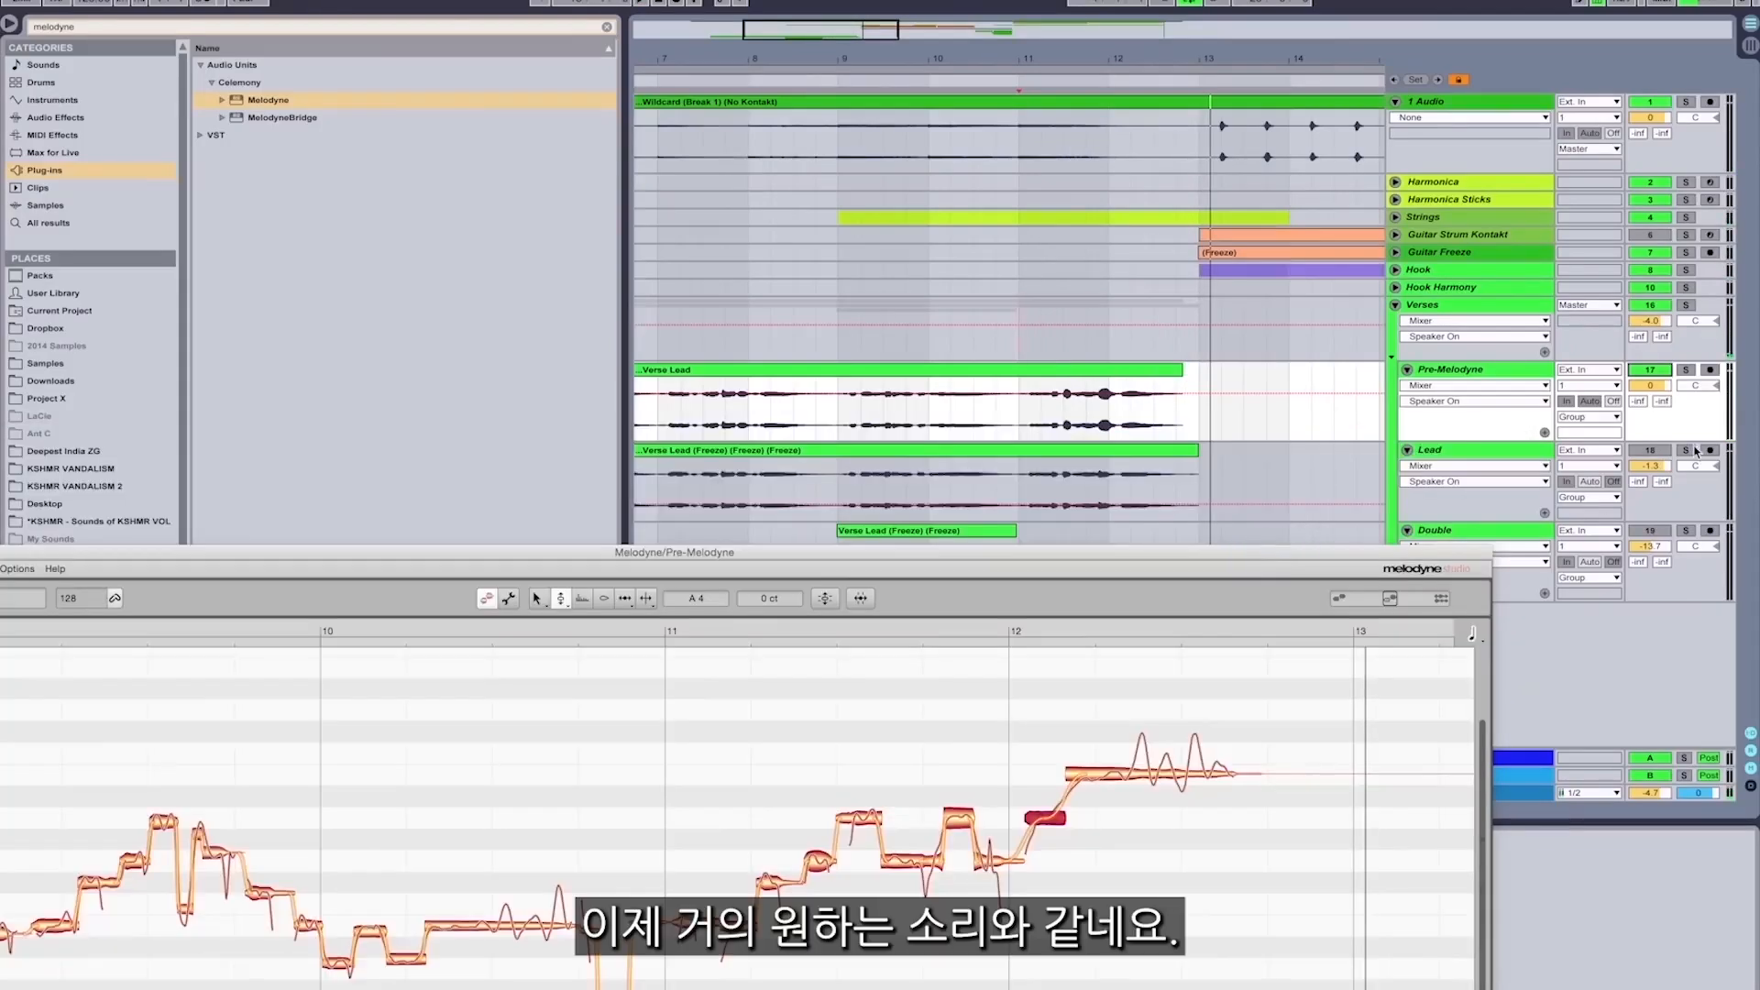
left_click(1687, 451)
key("space")
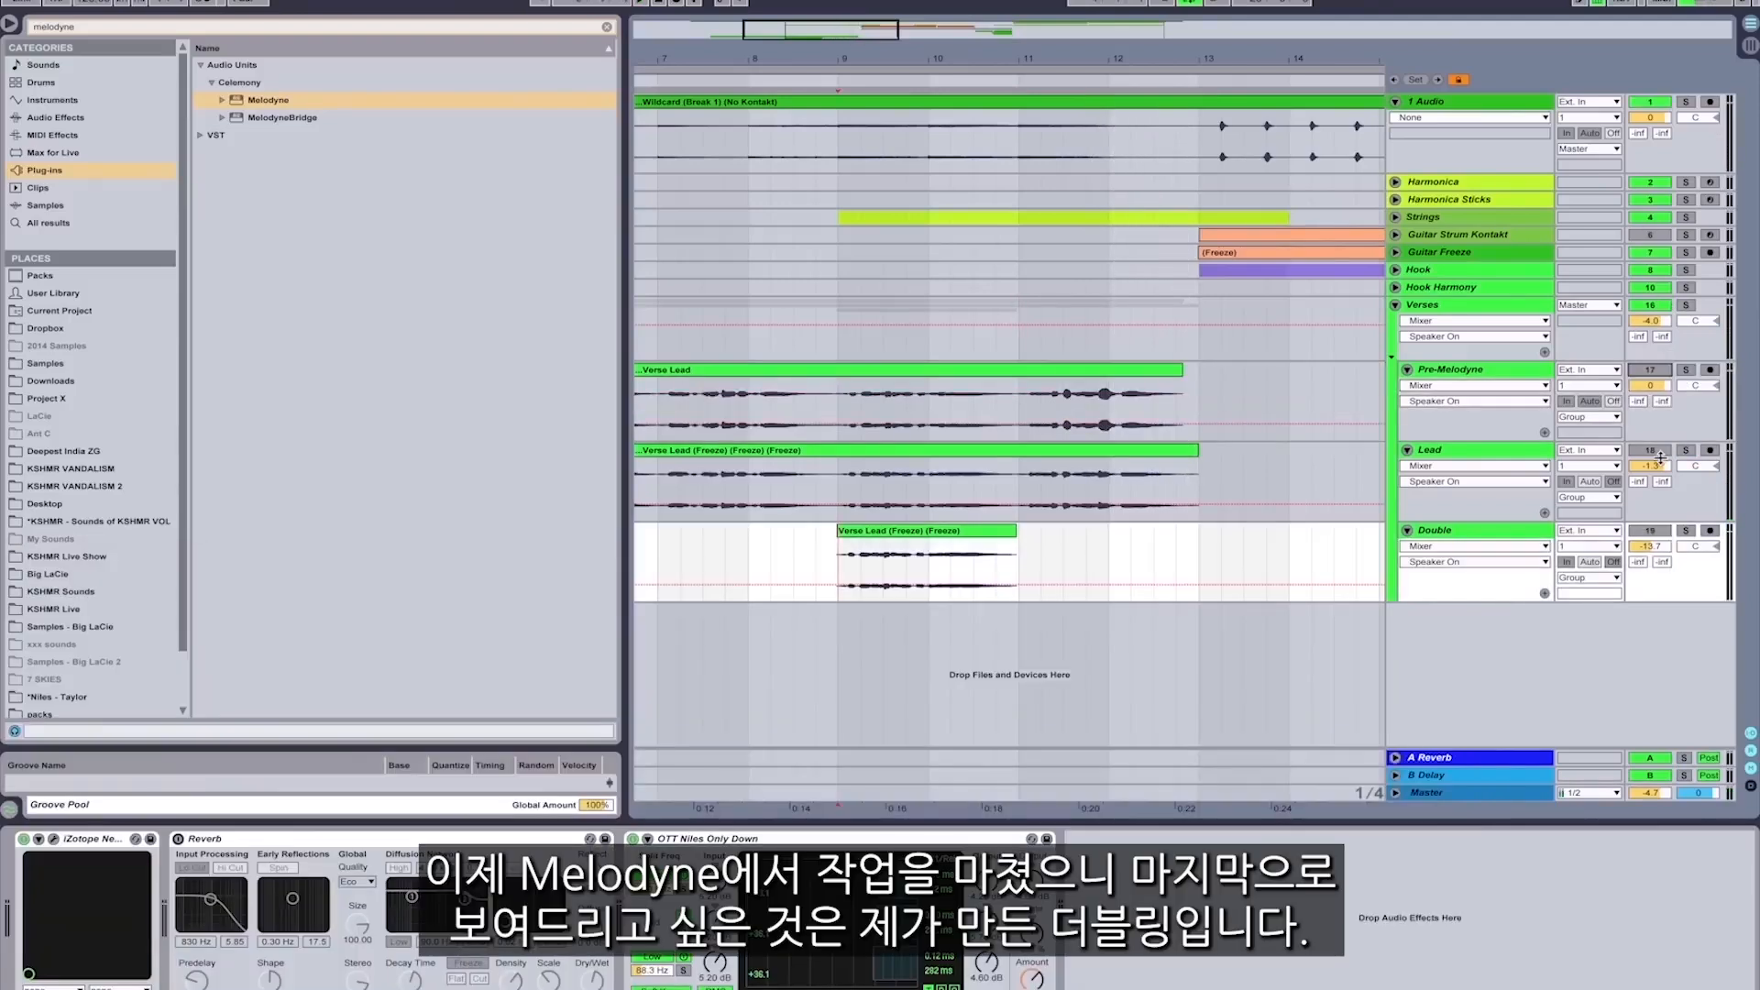
Step: Activate the Lead and Double tracks, and audition the doubled line around bar 9 with the Double track soloed
left_click(1654, 452)
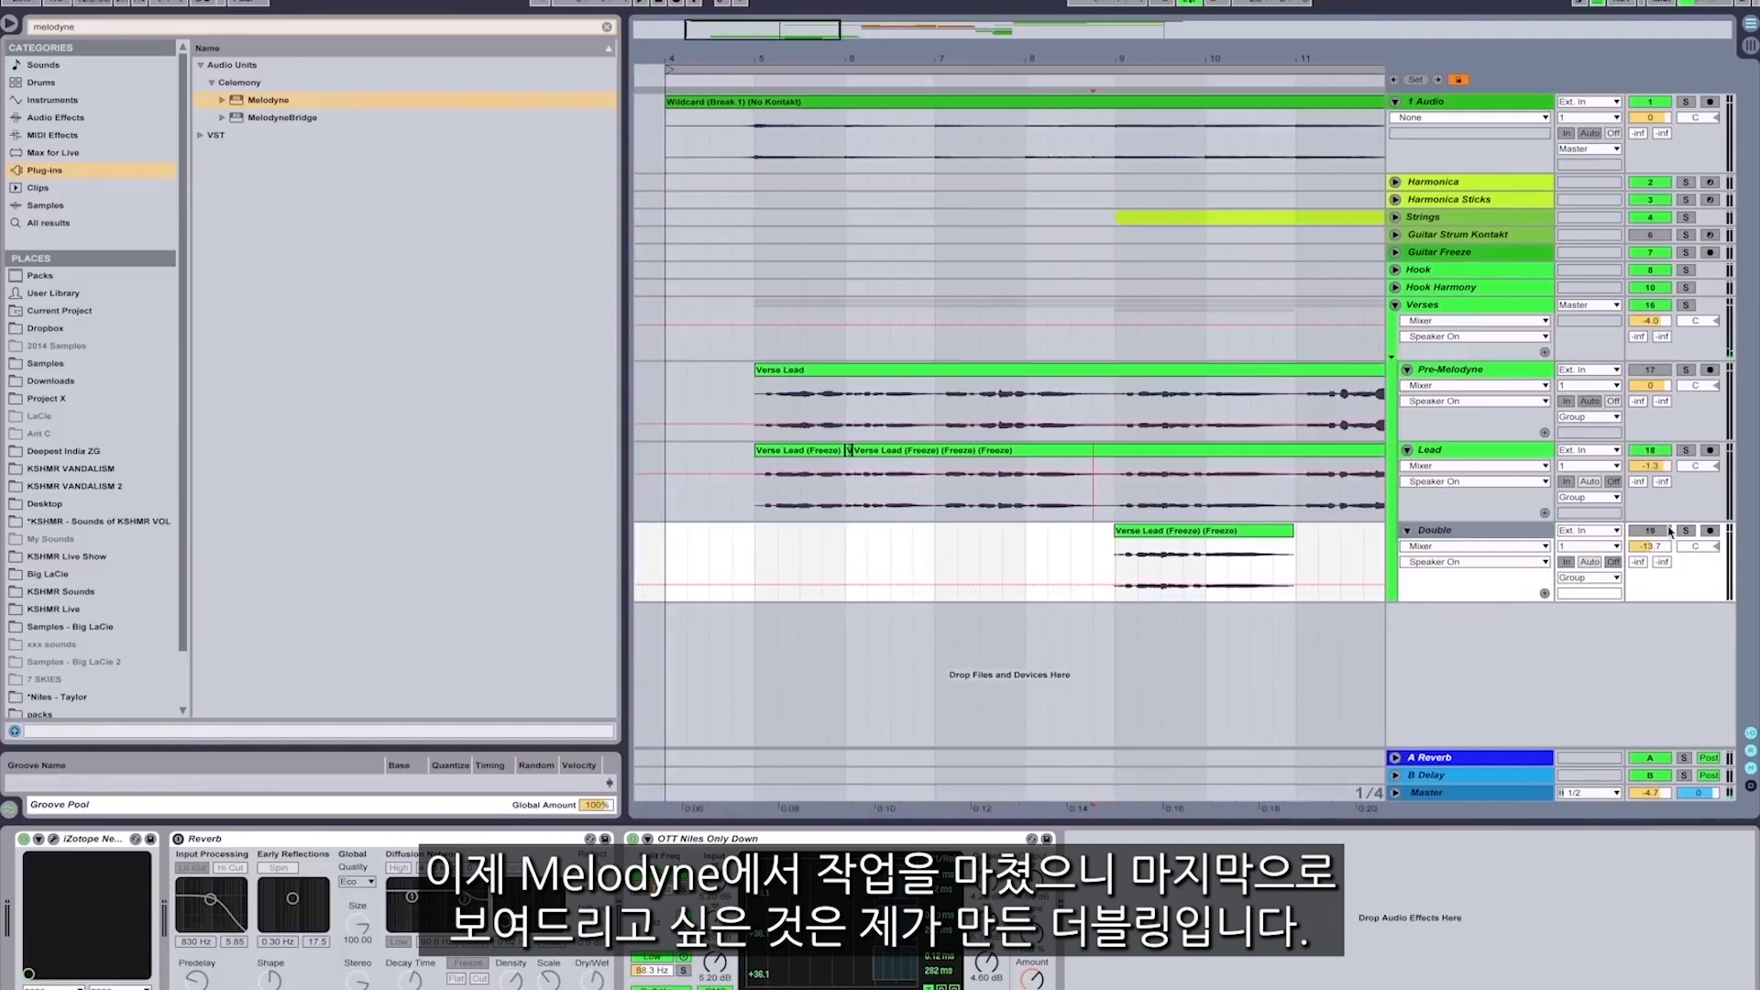
left_click(1656, 531)
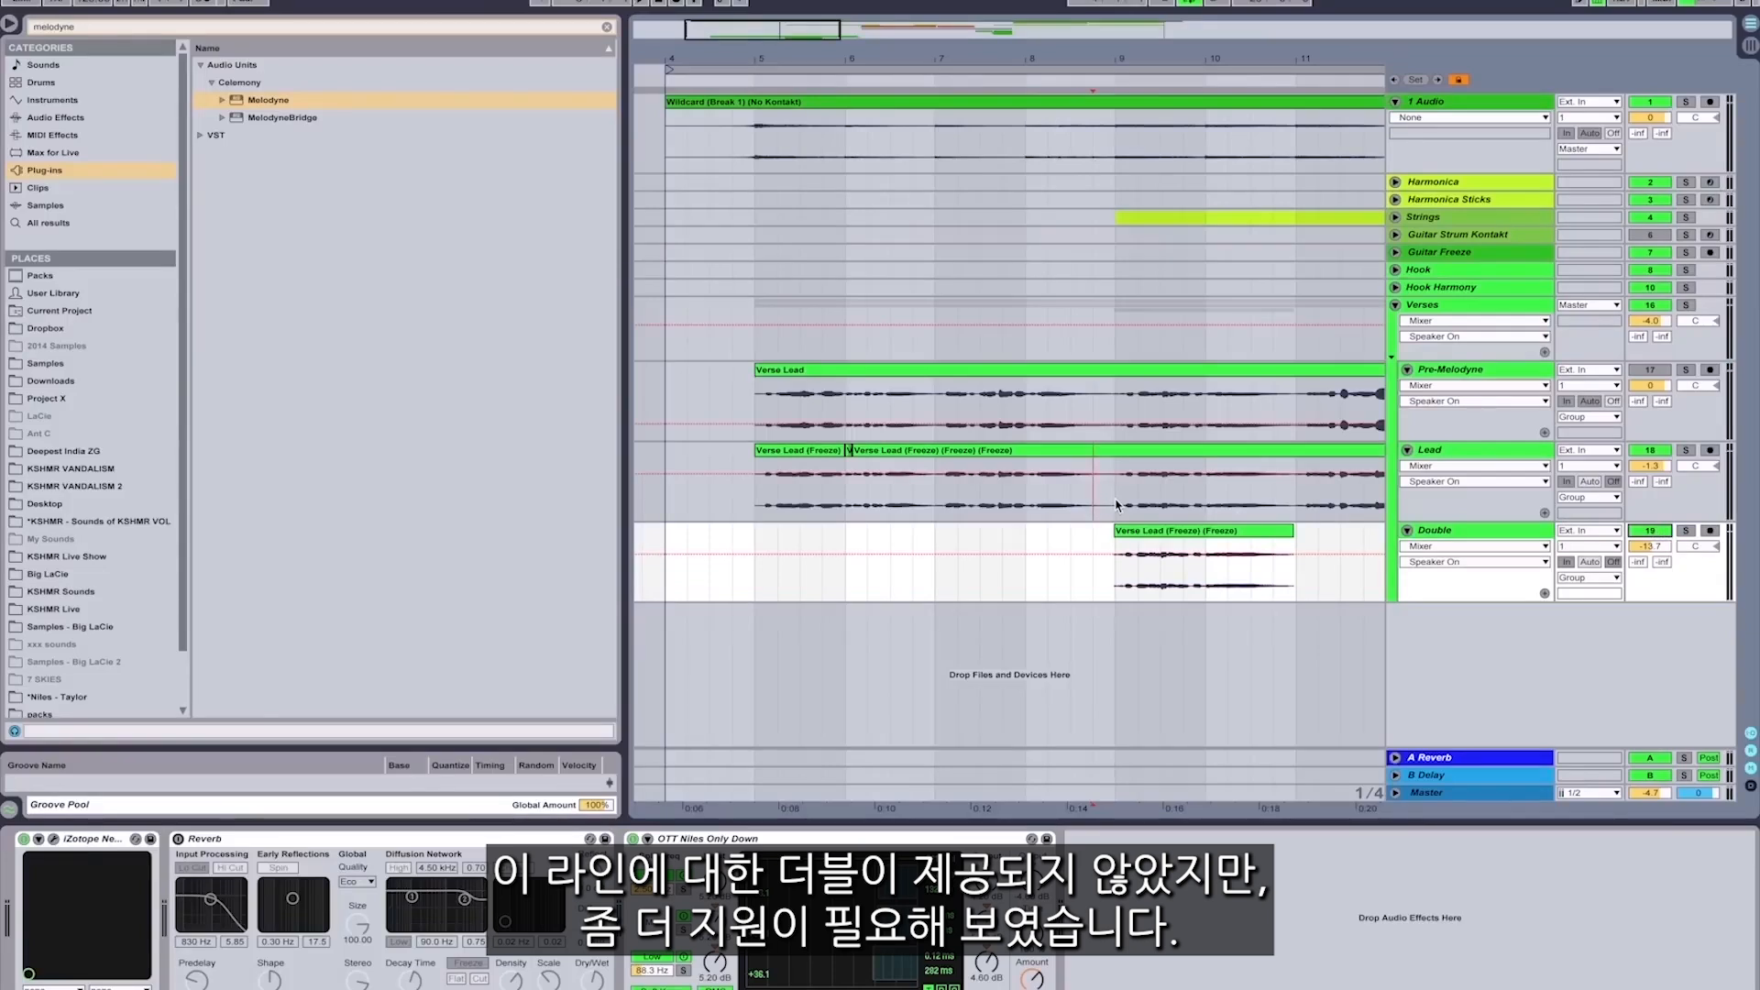
key("space")
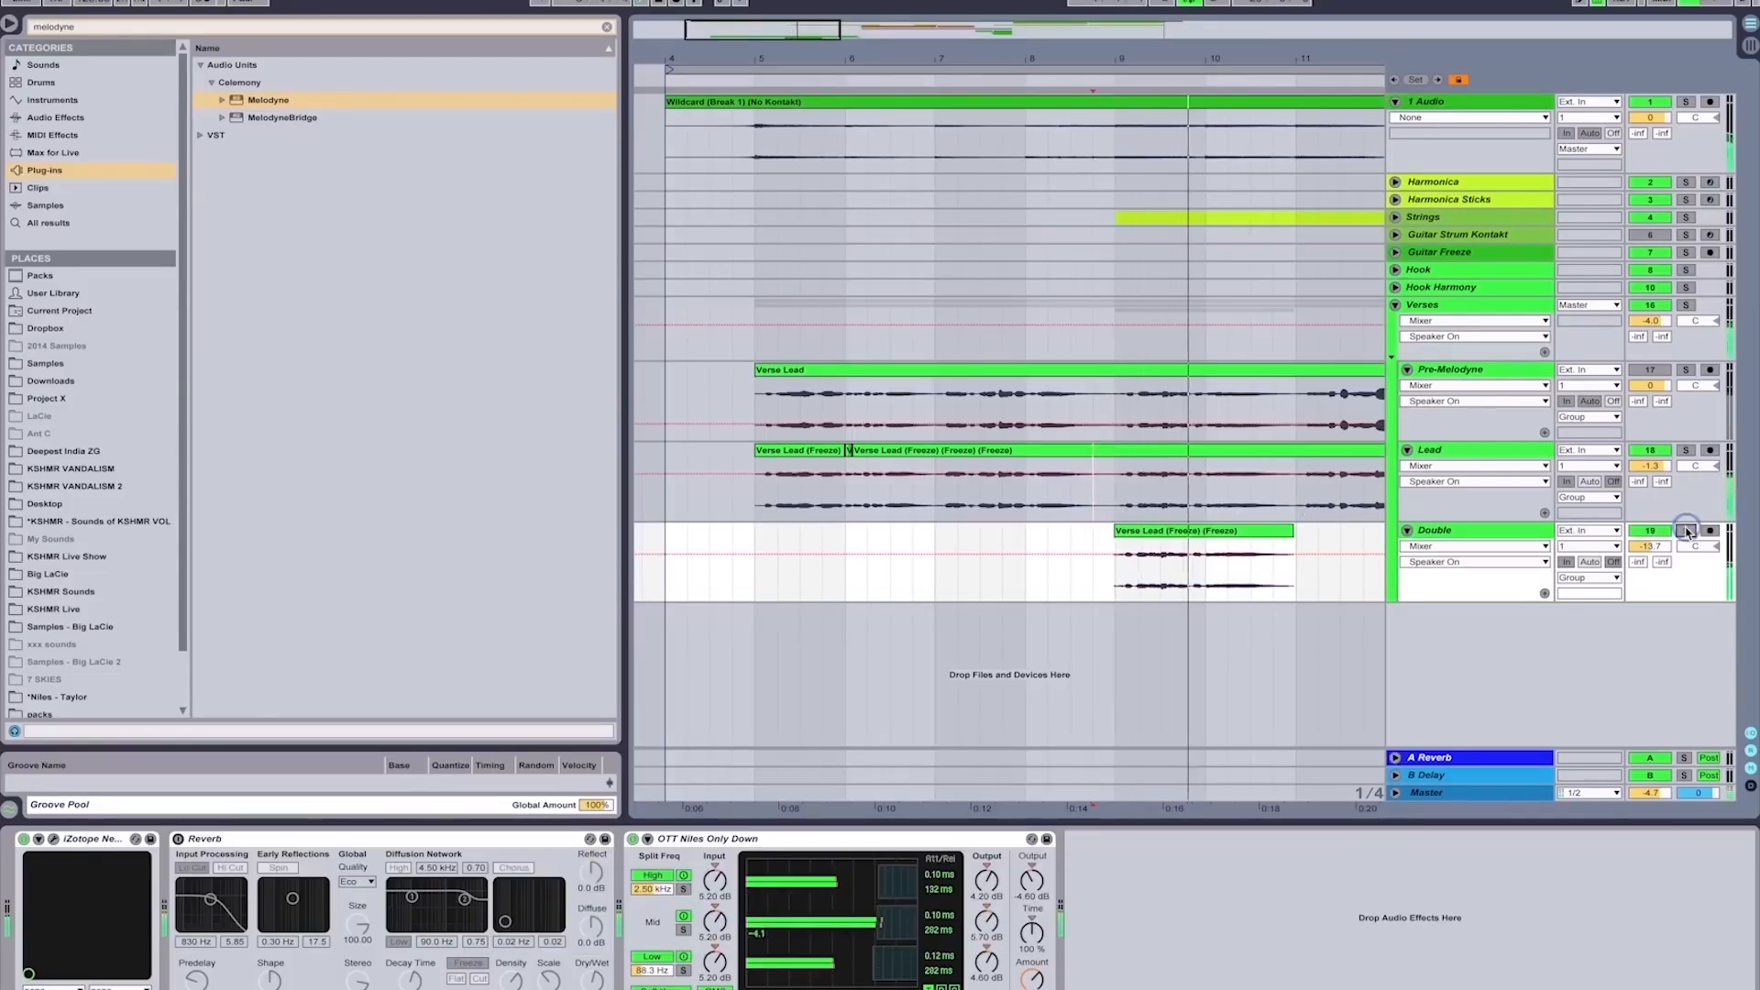
left_click(1686, 531)
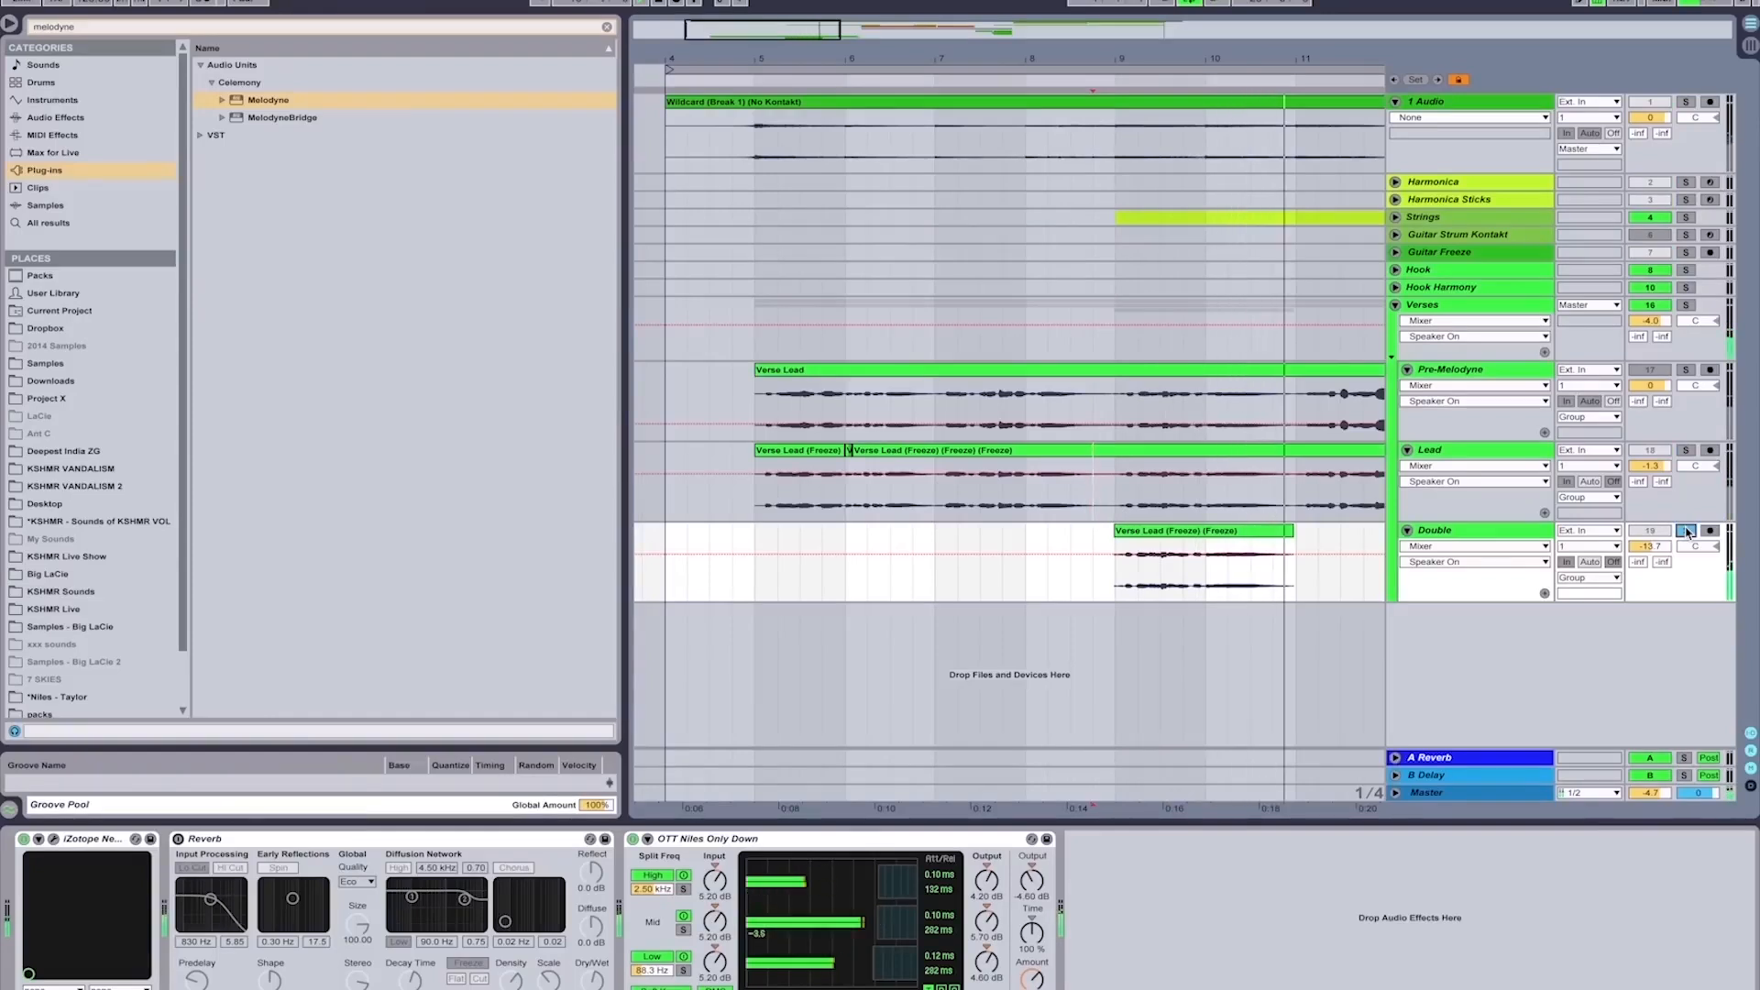
Step: Select the Lead line from bar 9 to past bar 11, and open Nectar 2 on the Double track at its Harmony module
left_click(1444, 531)
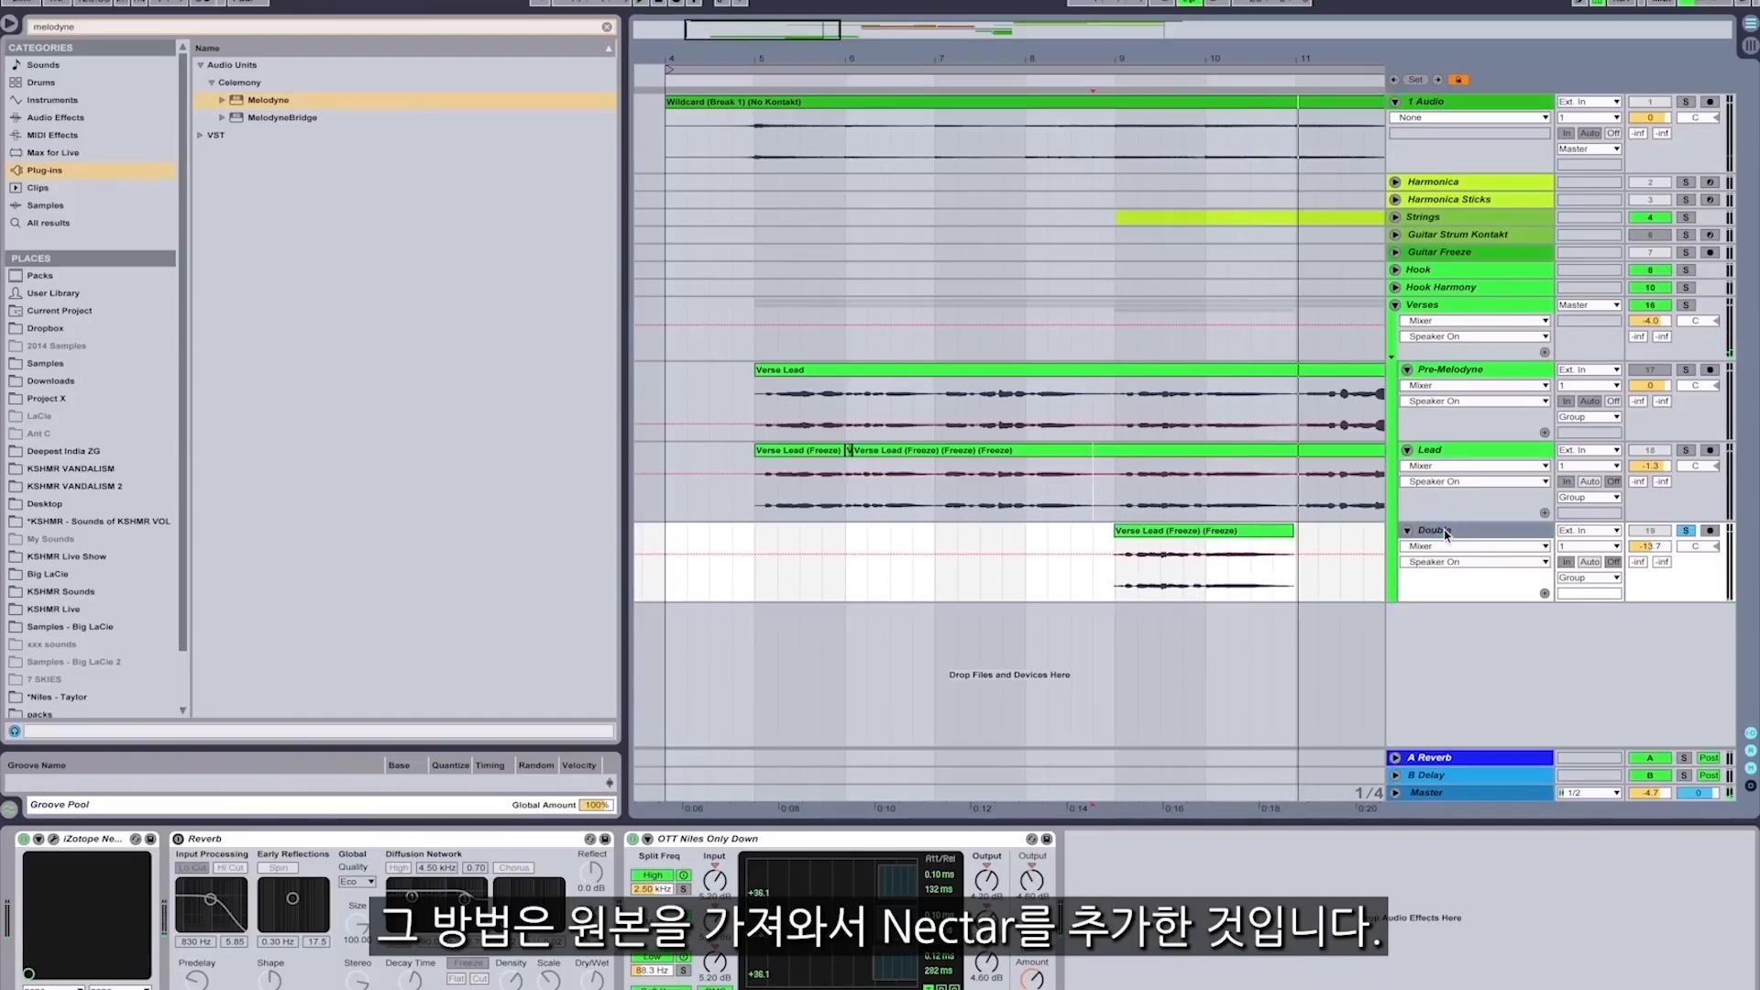
left_click_drag(1119, 505, 1340, 509)
left_click(1471, 529)
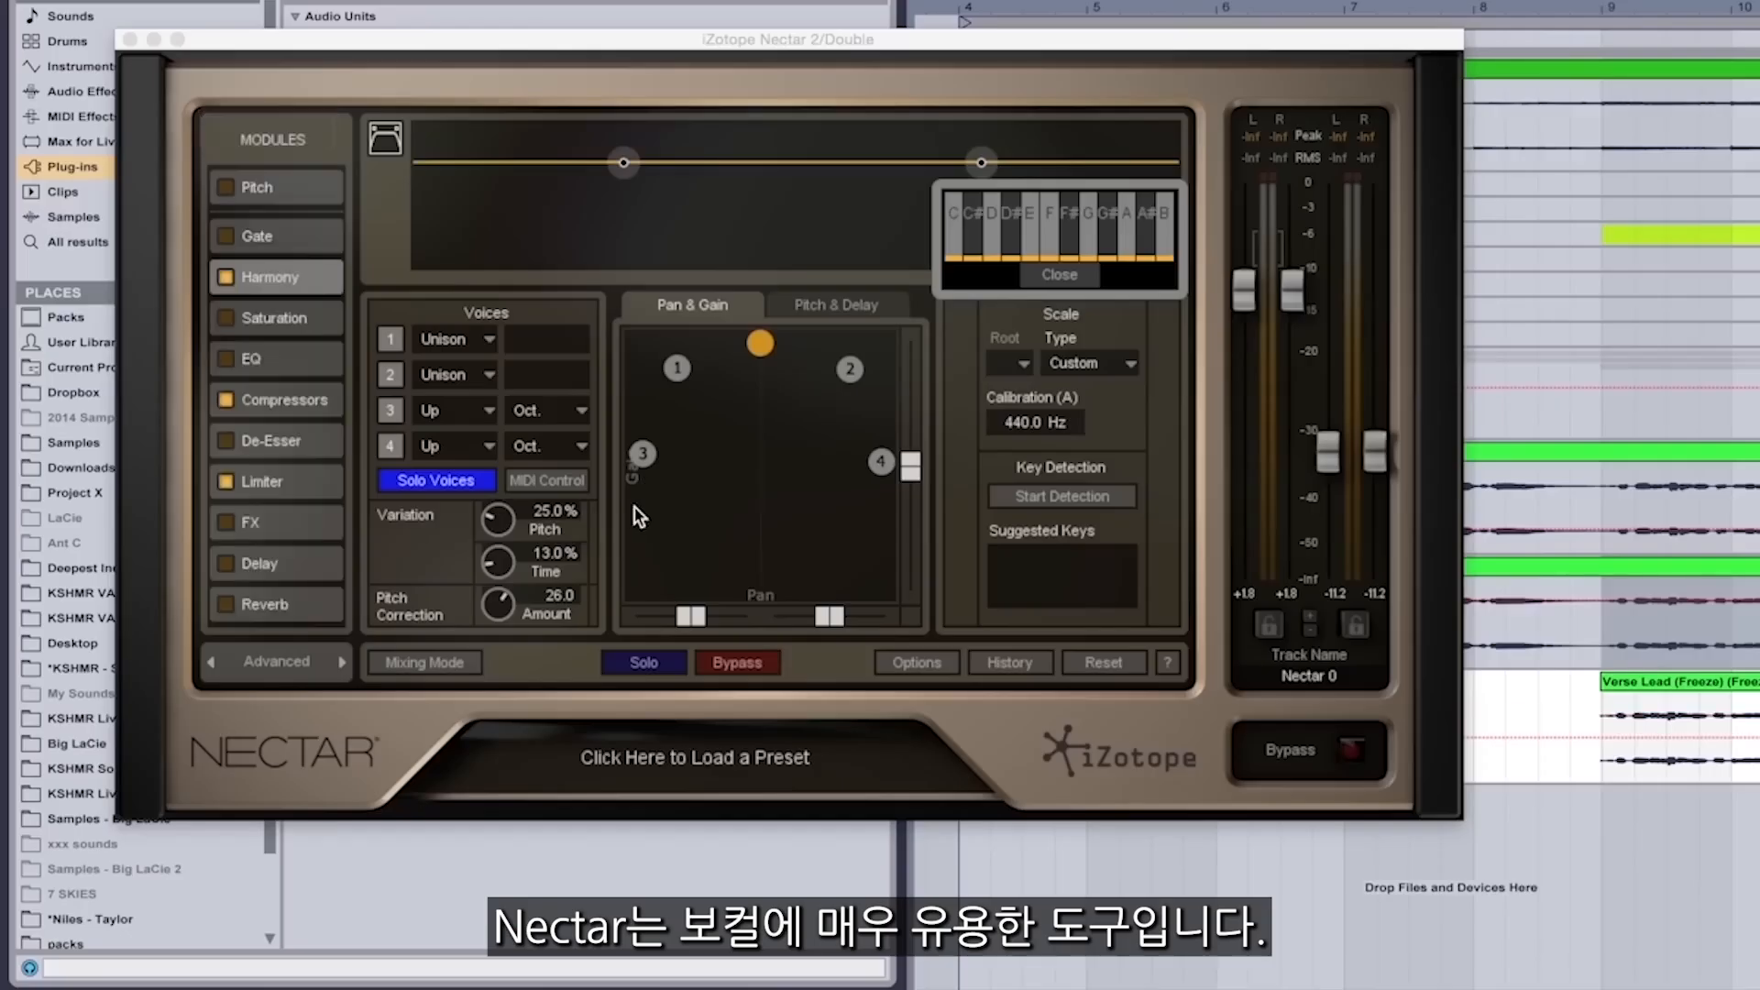
left_click_drag(872, 35, 844, 177)
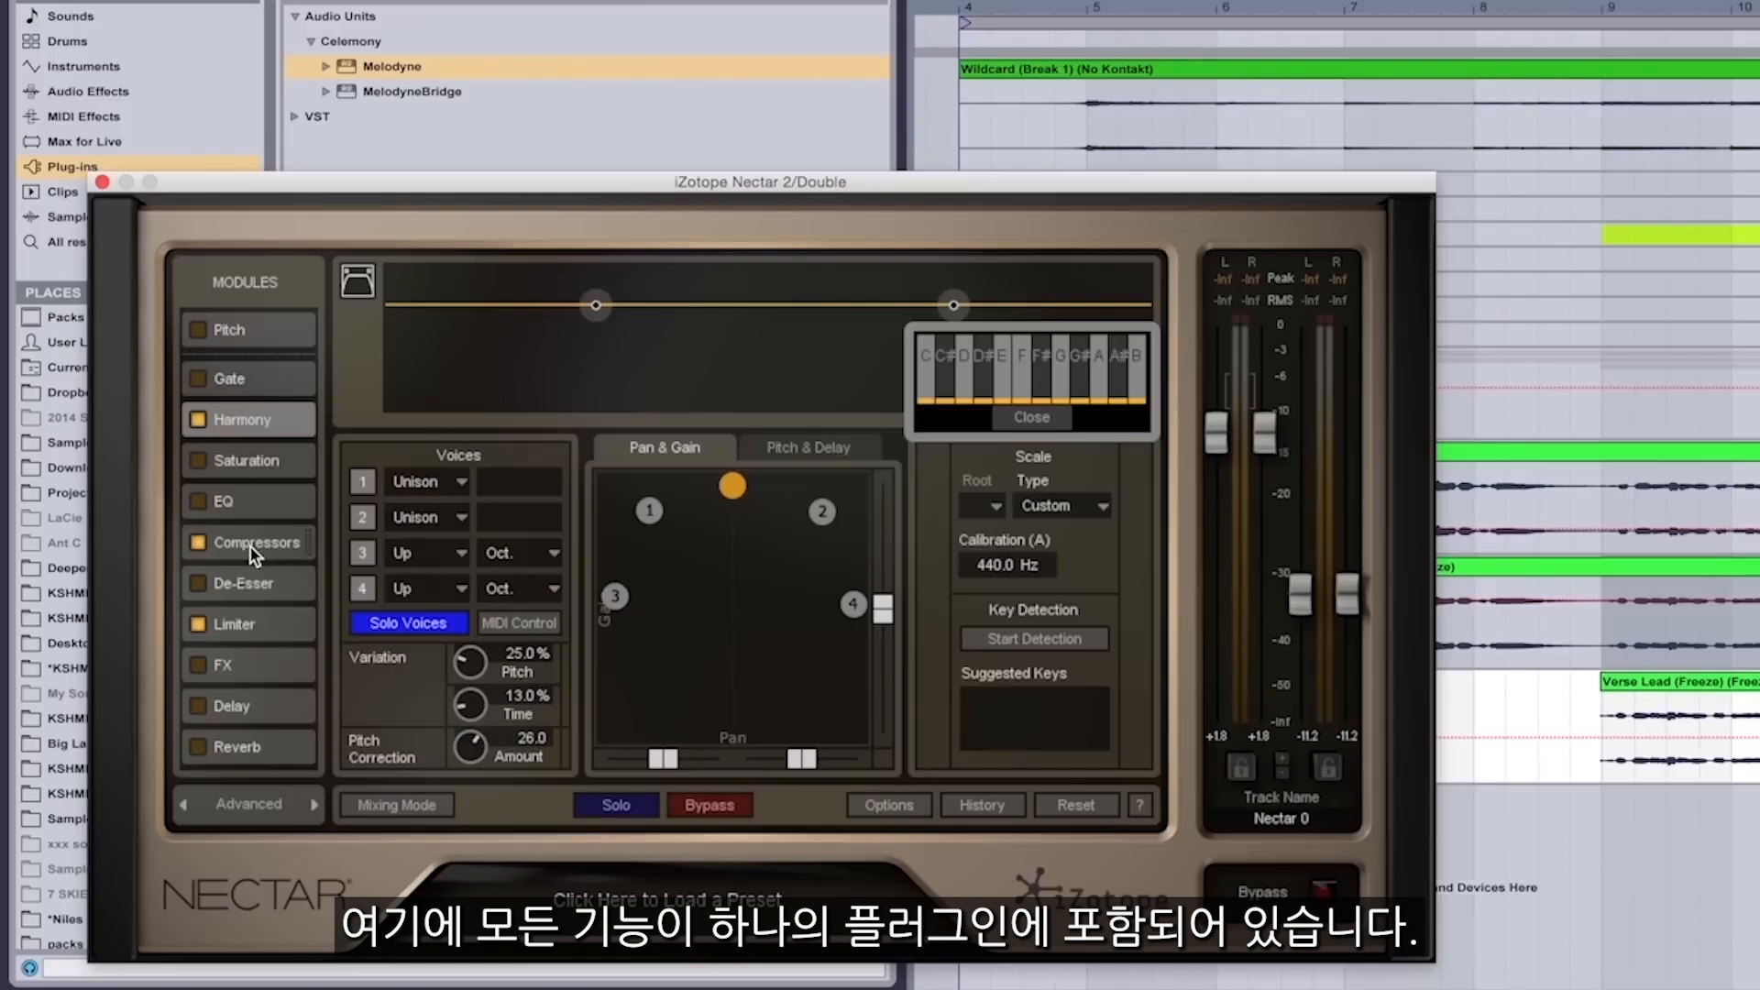
left_click(266, 431)
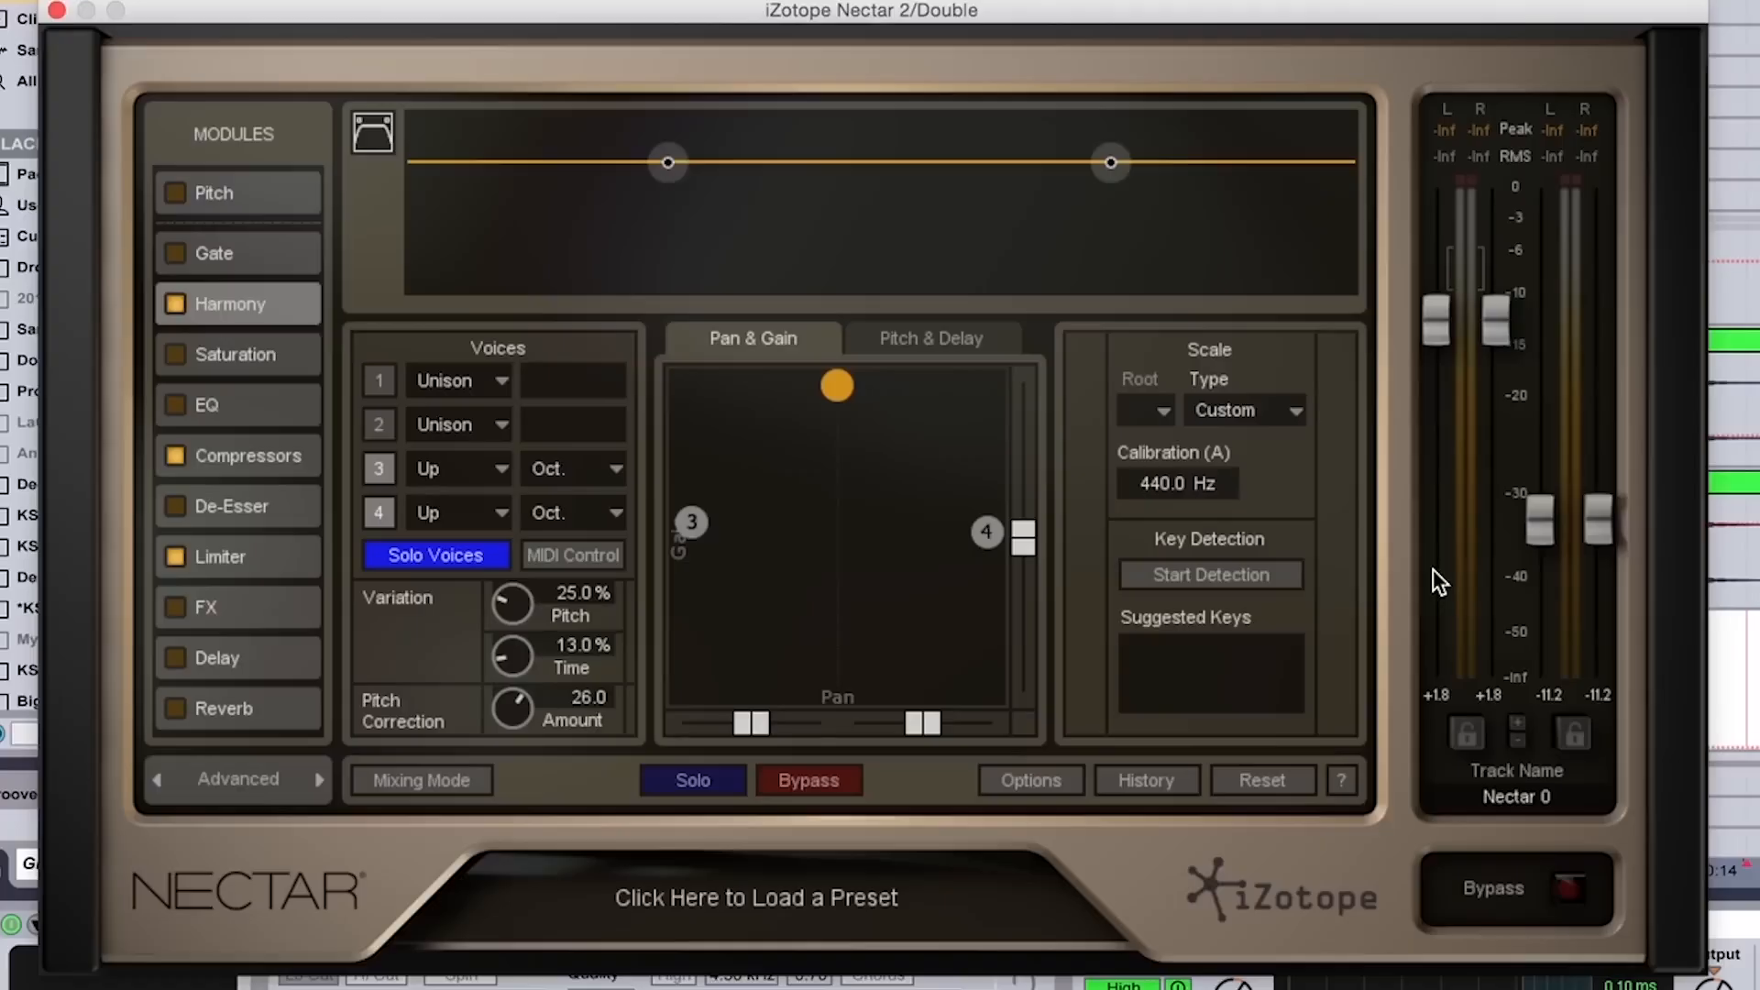
Step: Play the doubled line from bar 9 repeatedly to hear the effect of Nectar 2's Harmony voices
key("space")
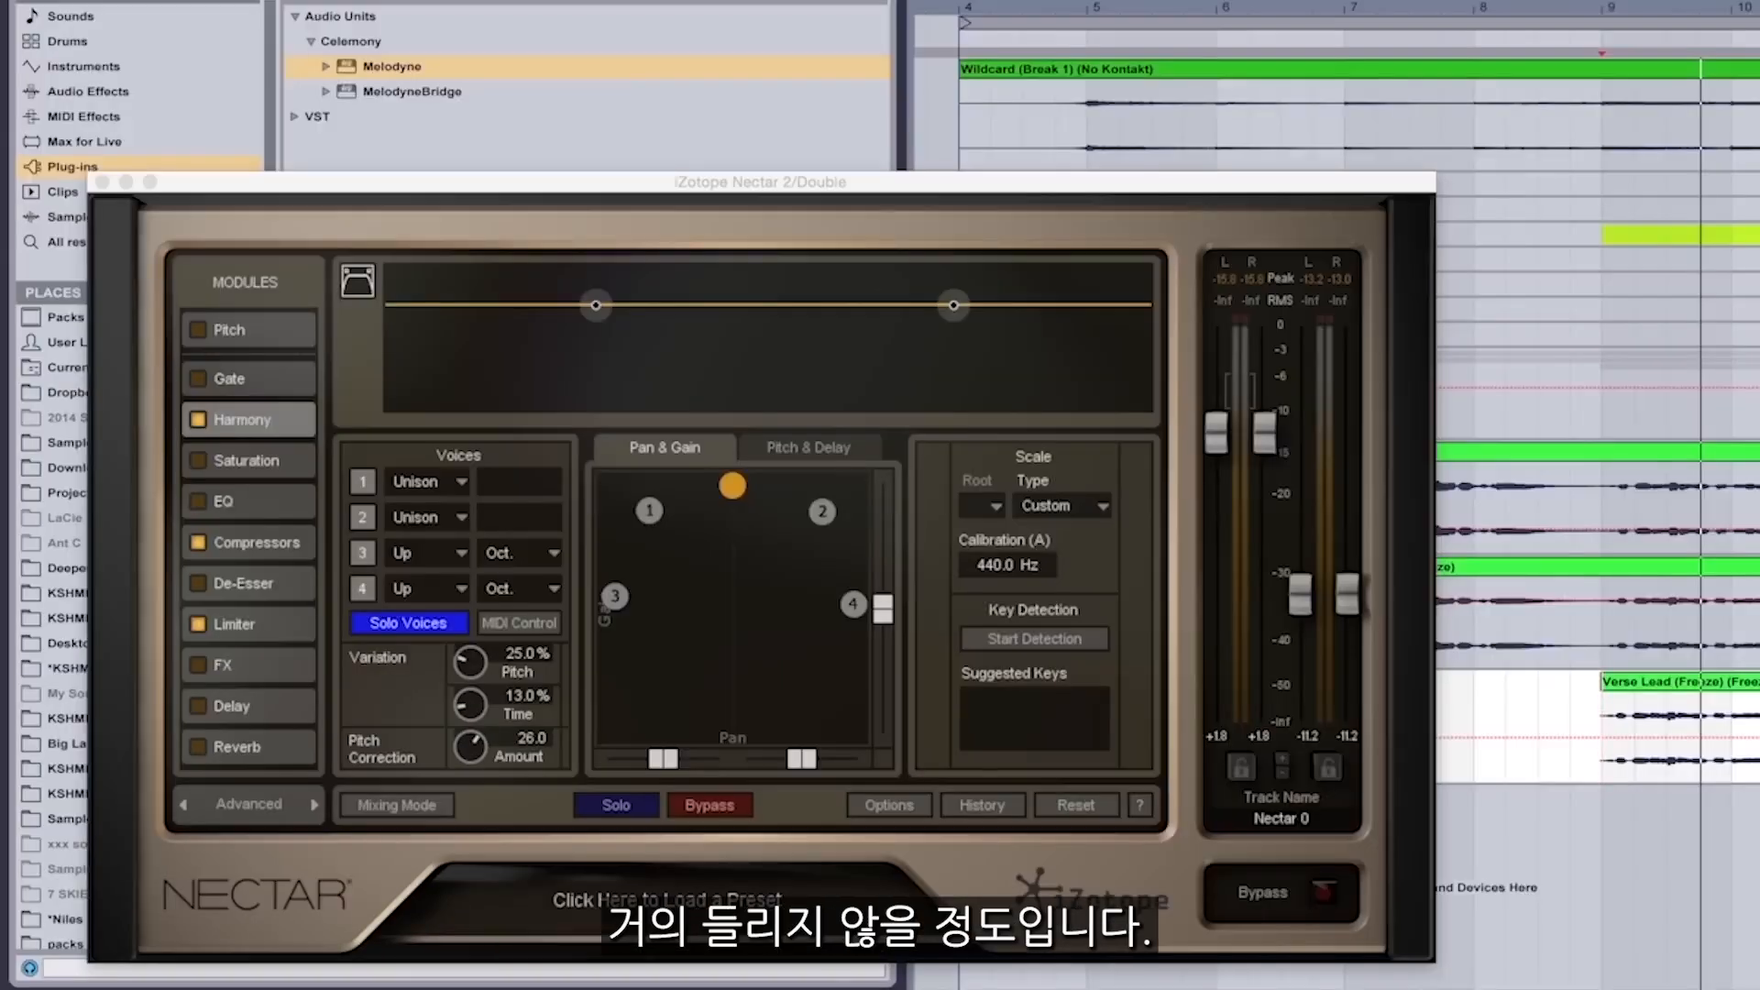
key("space")
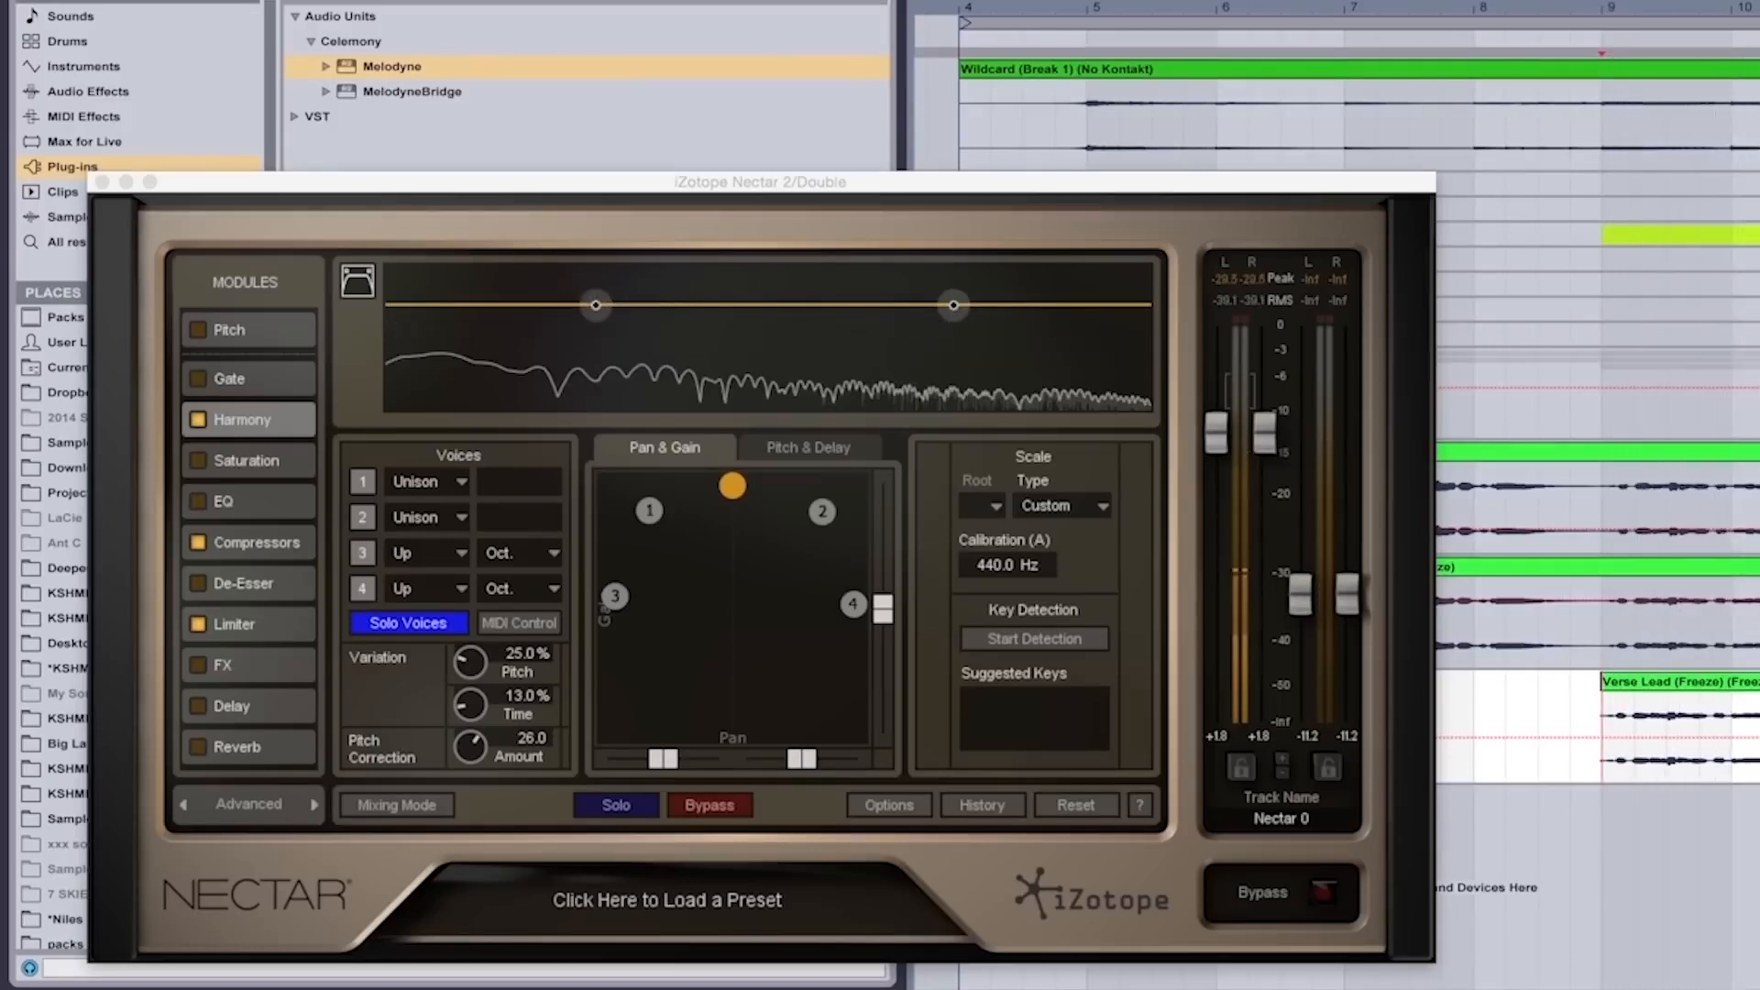
key("space")
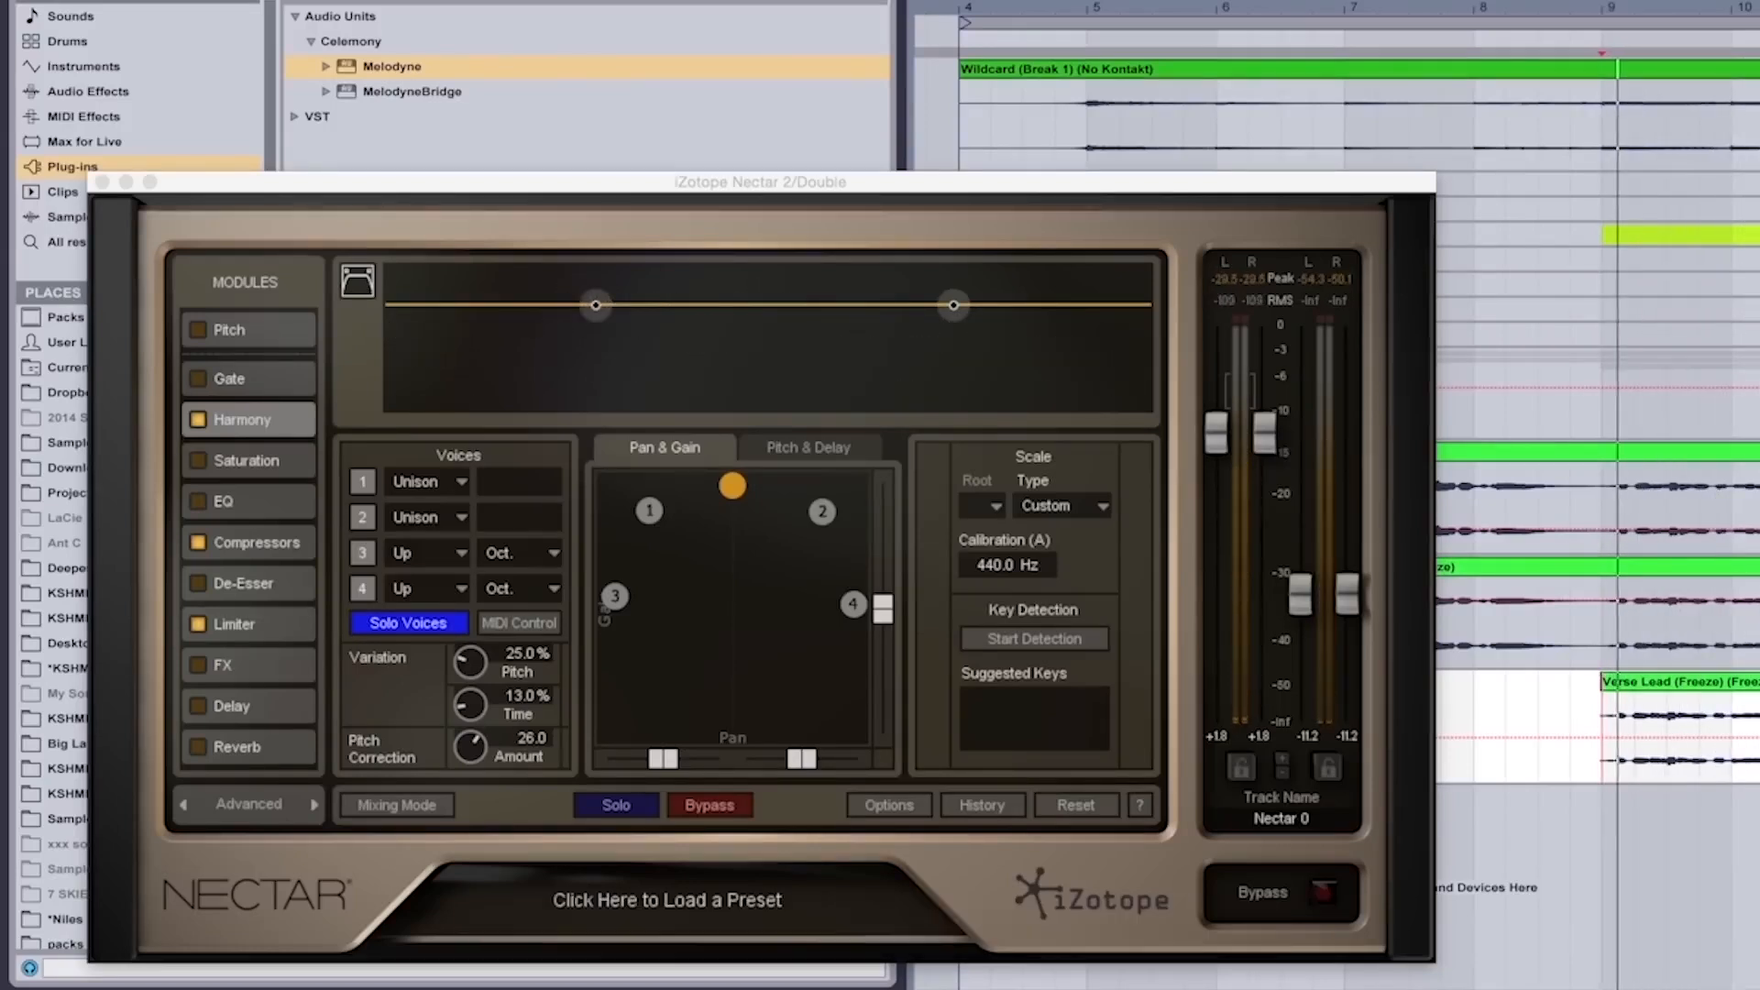
key("space")
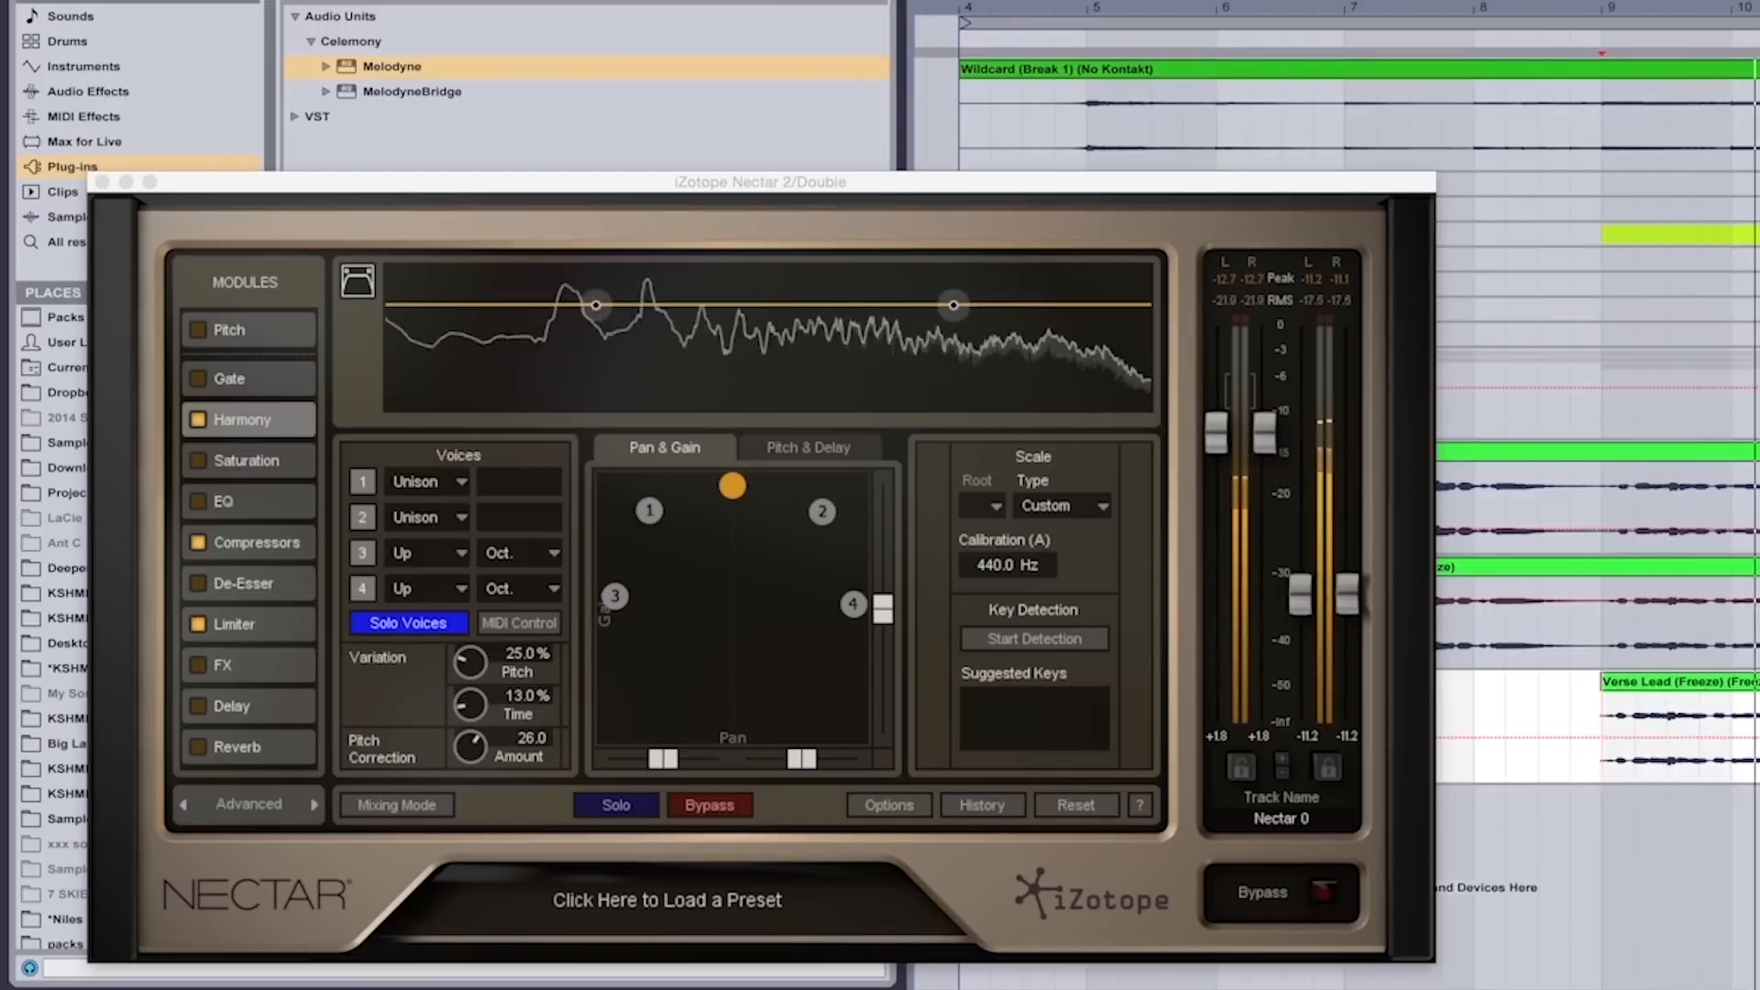
key("space")
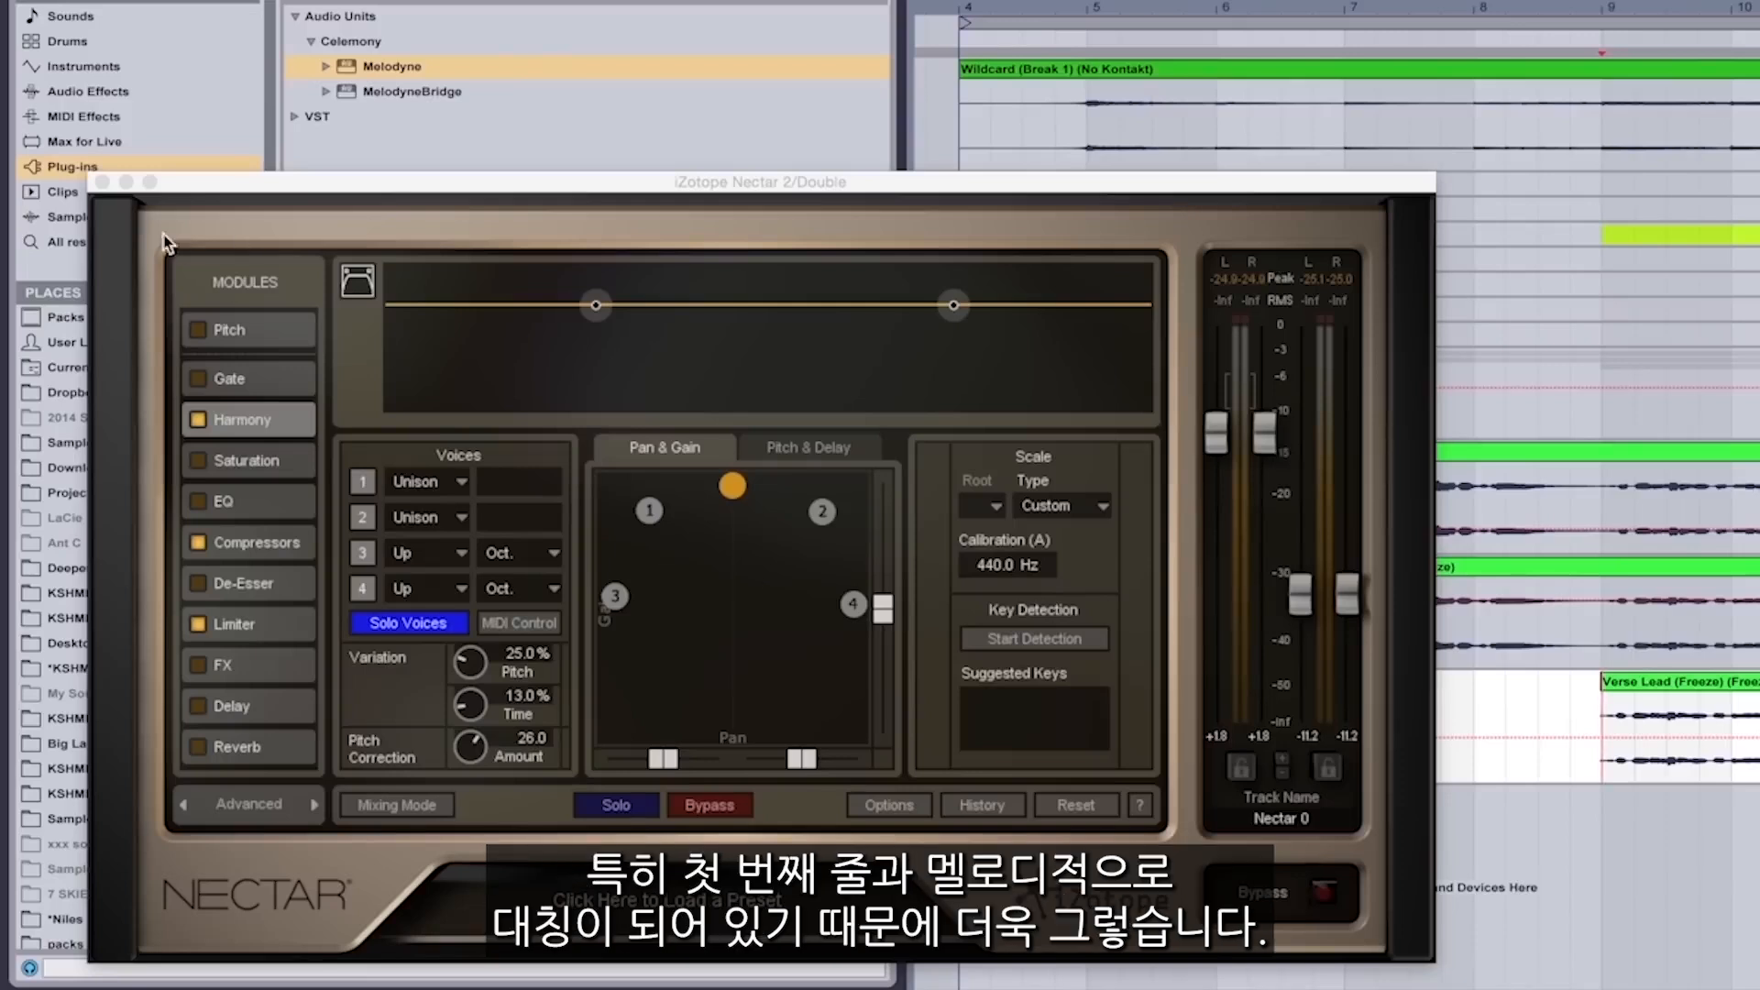
Step: Close the Nectar 2 window and play the Lead track from bar 5
left_click(103, 181)
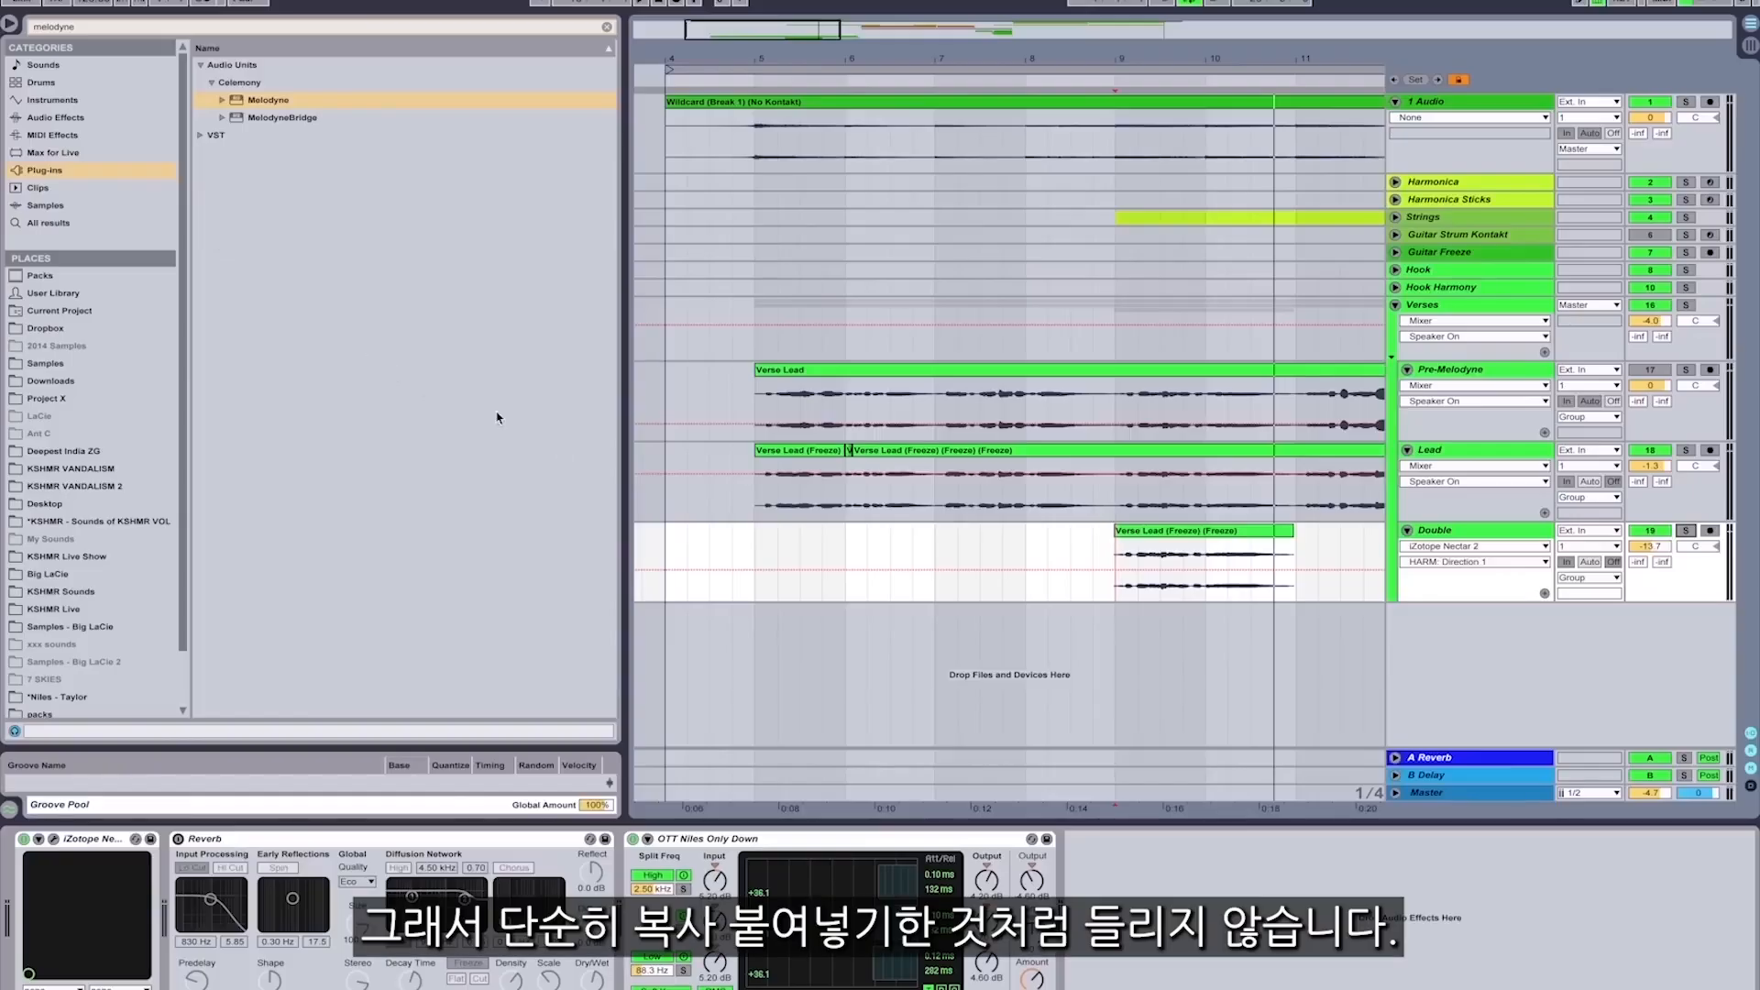
left_click(755, 501)
key("space")
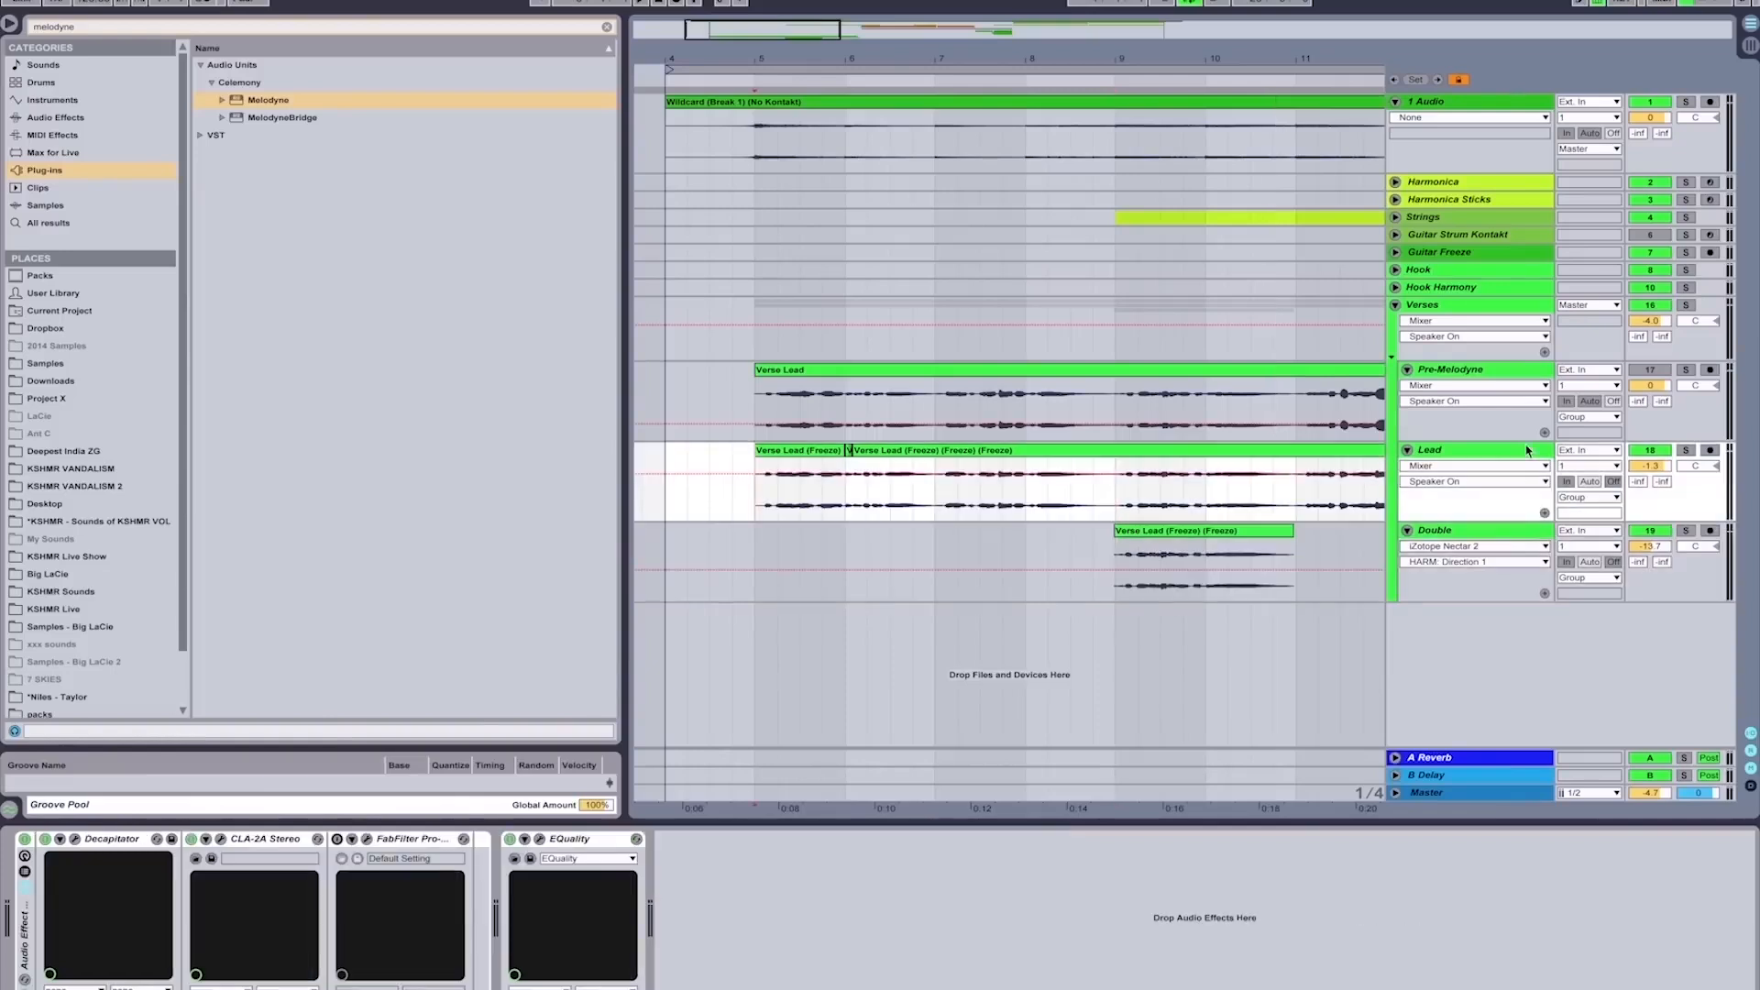